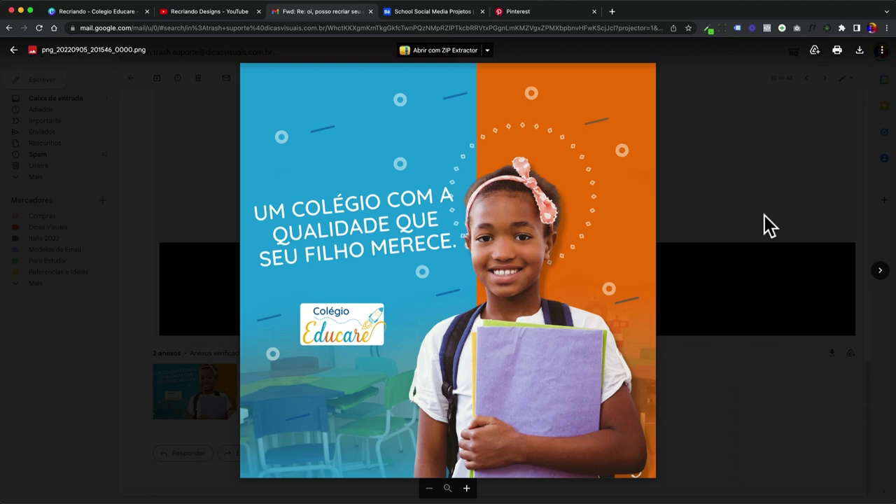
Close the Colégio Educare image preview and return to the forwarded email.
click(735, 193)
Scroll through the forwarded email's body and signature.
scroll(704, 211, up, 3)
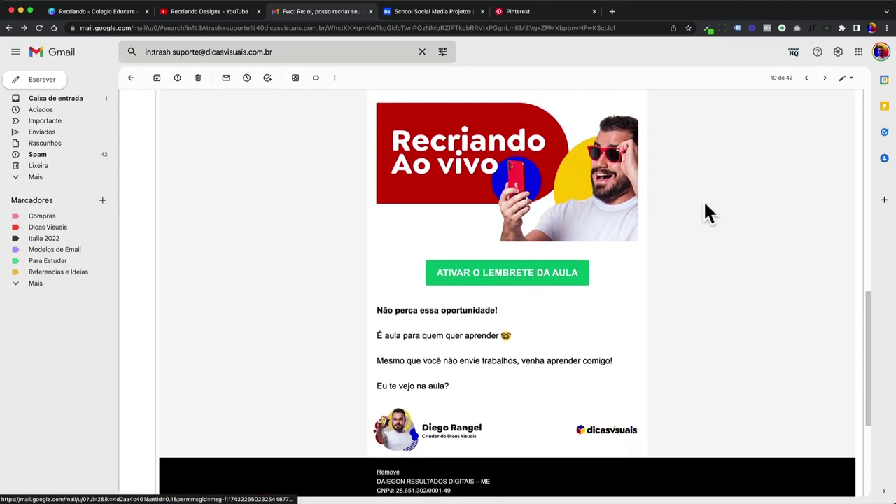
scroll(704, 210, up, 3)
scroll(704, 211, up, 1)
scroll(705, 204, up, 2)
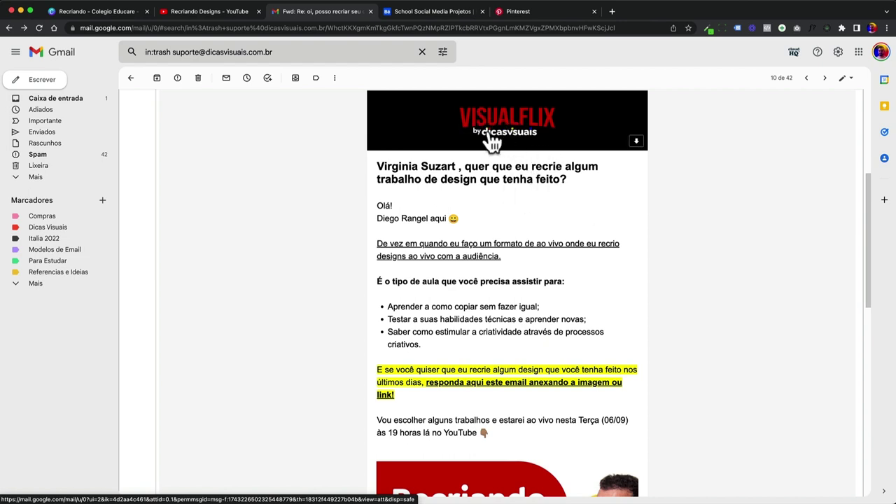
scroll(571, 242, down, 1)
scroll(571, 242, down, 2)
scroll(572, 242, up, 2)
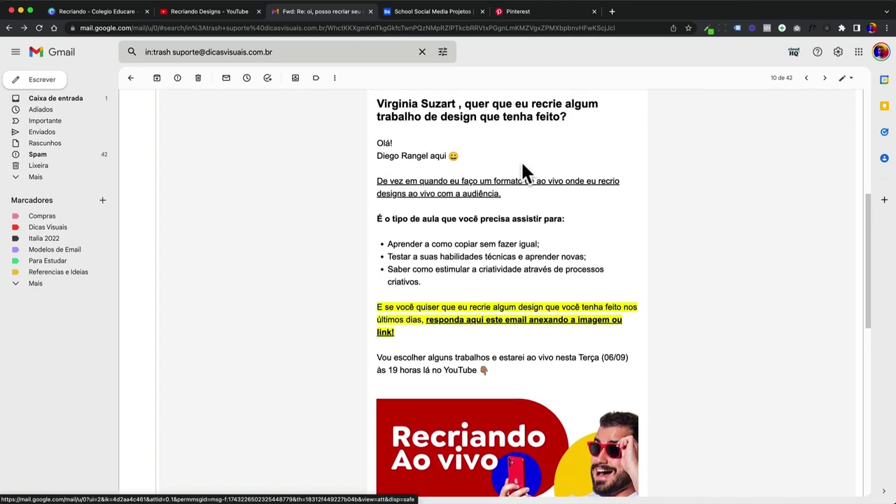
scroll(525, 161, up, 1)
Scroll down to the three attachments and preview the Colégio Educare post image again.
scroll(554, 232, down, 2)
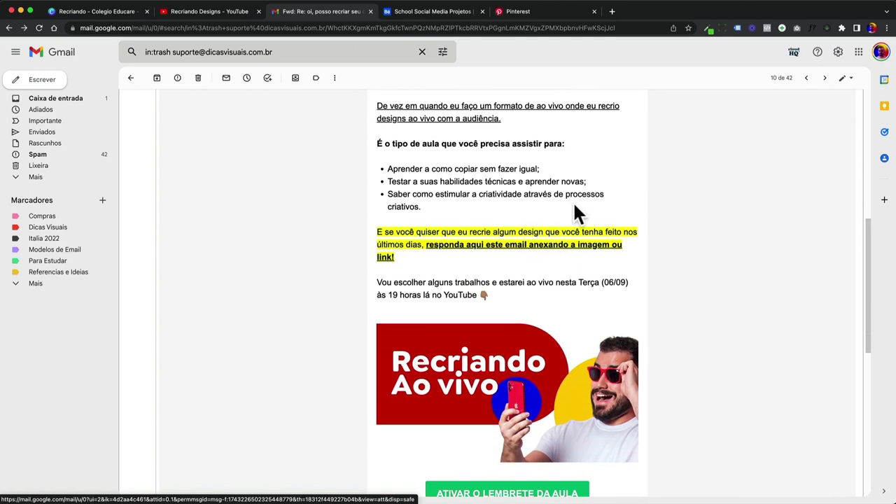
scroll(494, 405, down, 1)
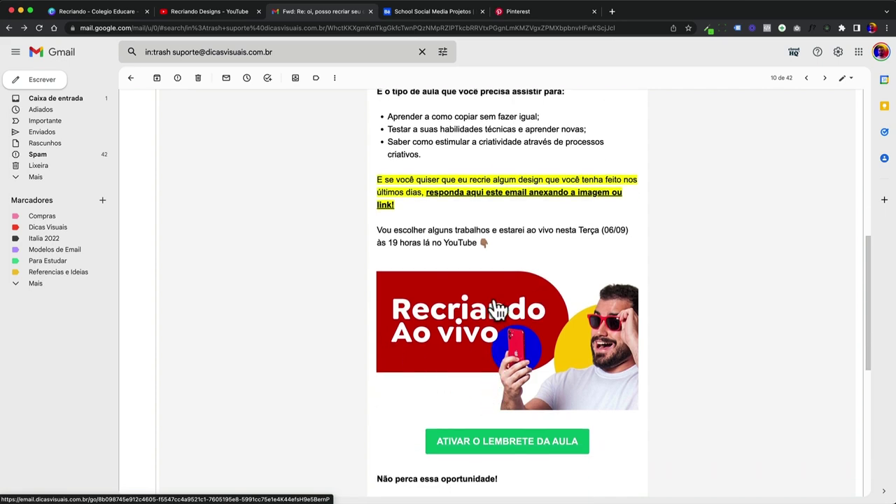
scroll(497, 308, down, 3)
scroll(497, 307, up, 2)
scroll(497, 310, down, 2)
scroll(460, 301, down, 5)
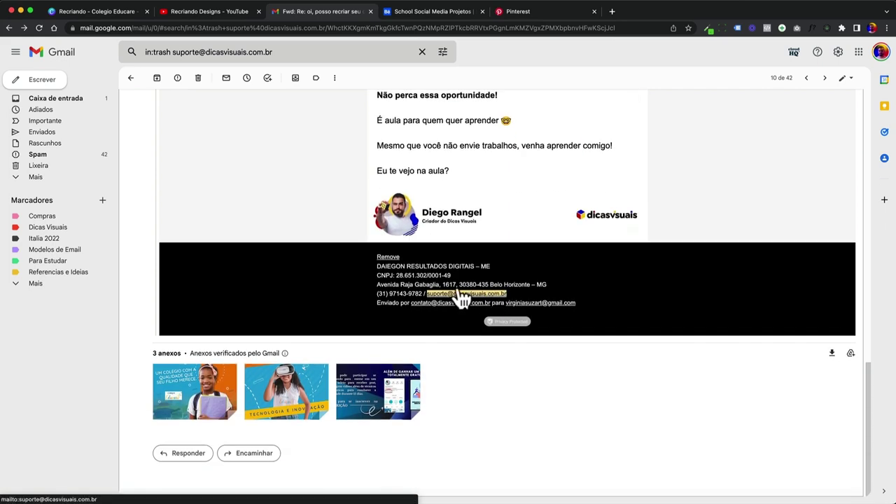
click(210, 376)
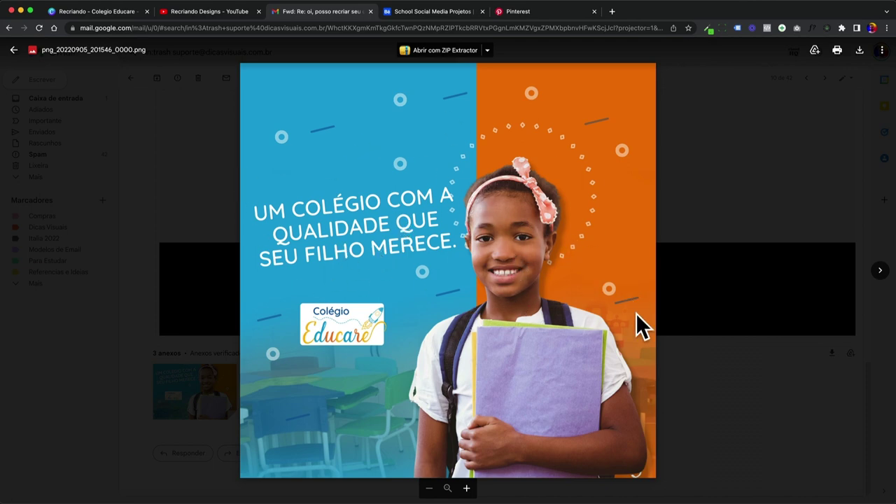
click(690, 328)
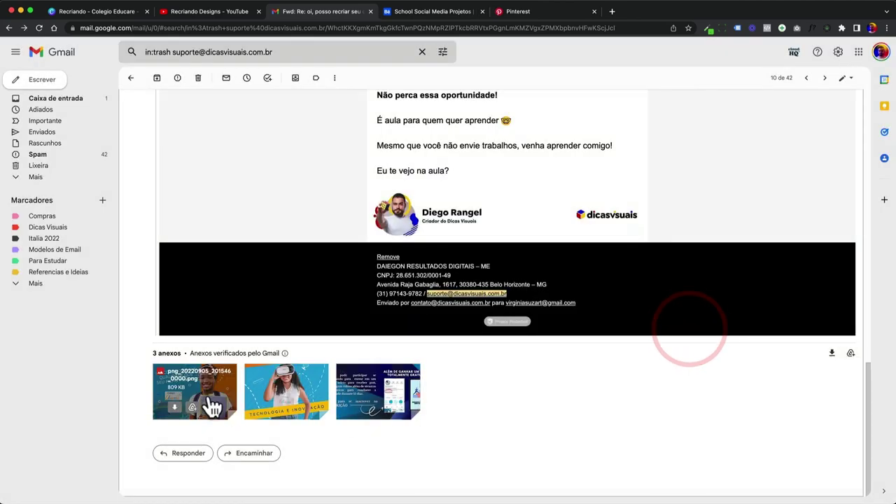
Add a blank fifth page after page 4 of the Educare design, then view the Recriando Designs playlist.
click(203, 396)
click(129, 17)
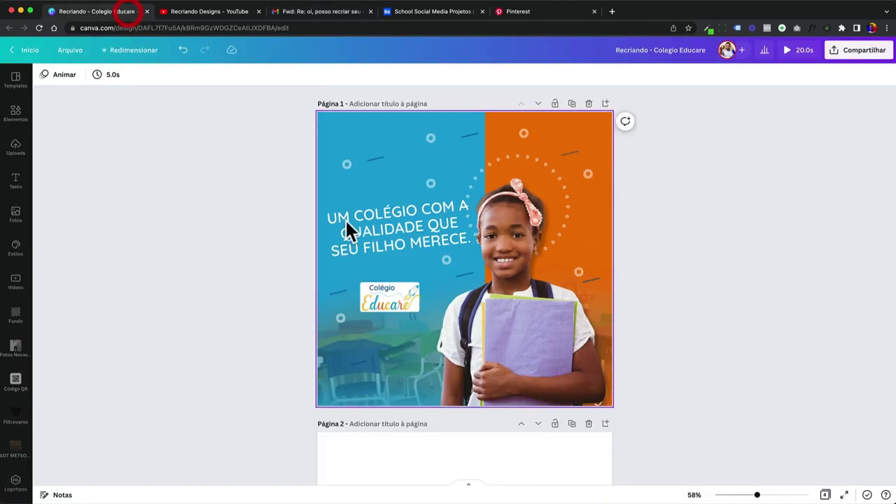
scroll(346, 226, down, 5)
scroll(347, 226, down, 2)
scroll(345, 218, down, 4)
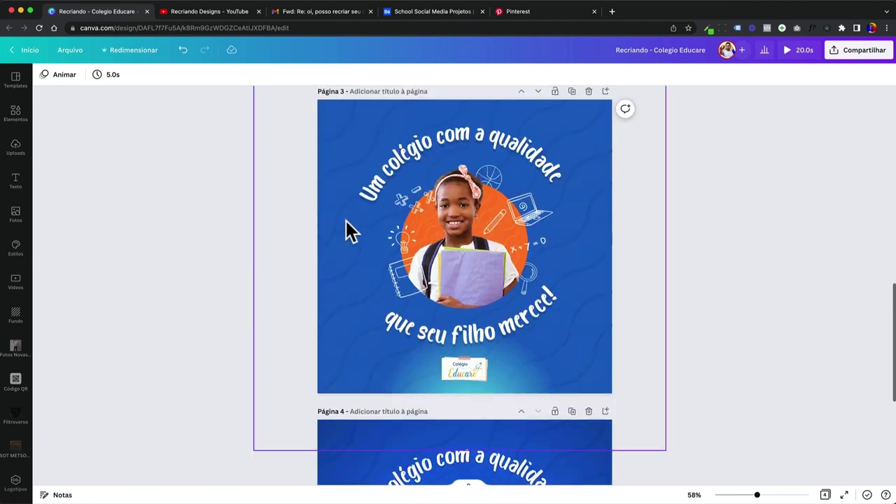
scroll(346, 221, down, 4)
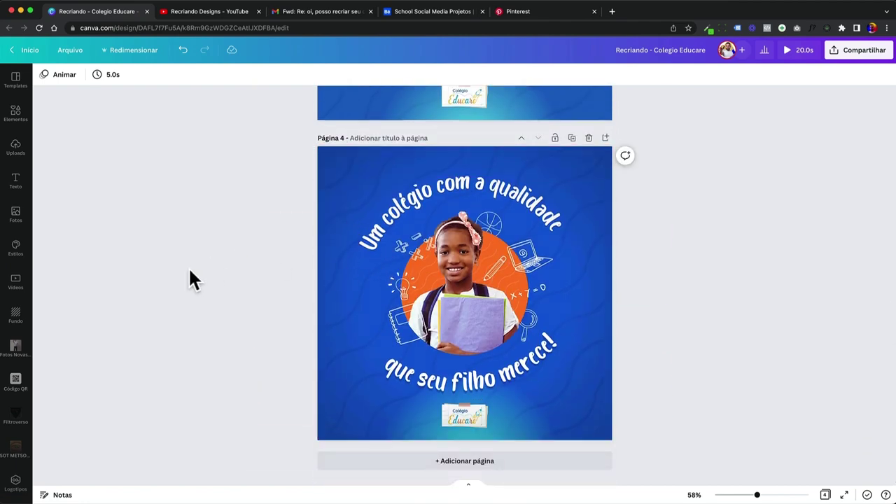
click(444, 461)
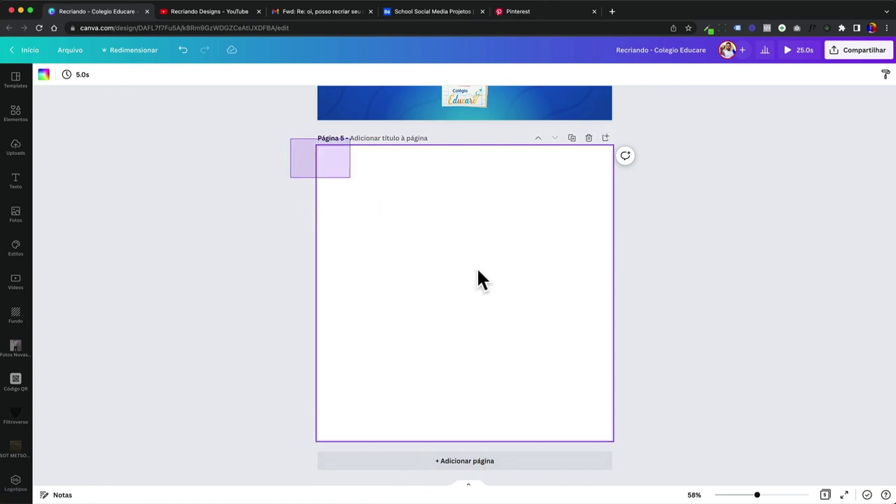
drag(290, 138, 656, 449)
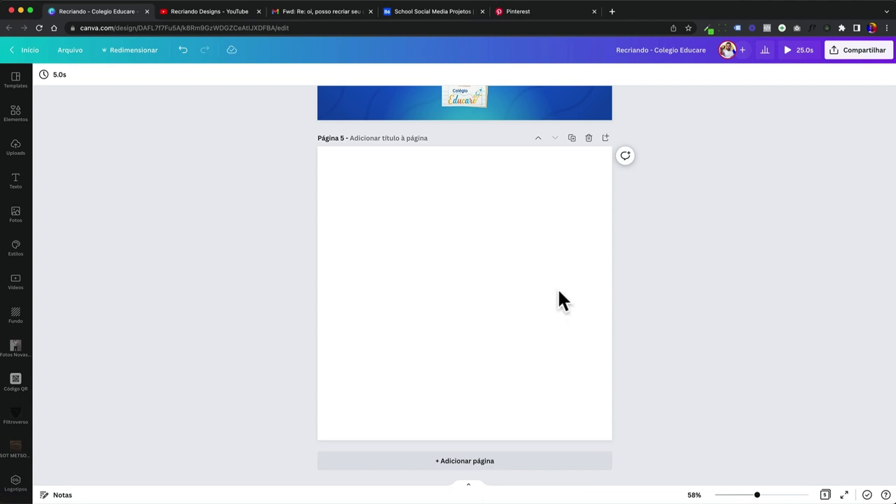
click(230, 14)
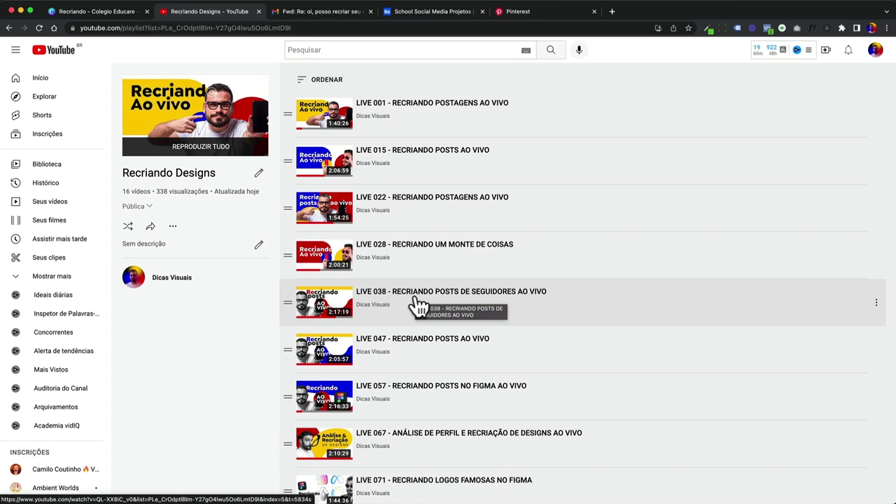
Browse the Pinterest school social-media search results for reference ideas.
scroll(416, 304, down, 5)
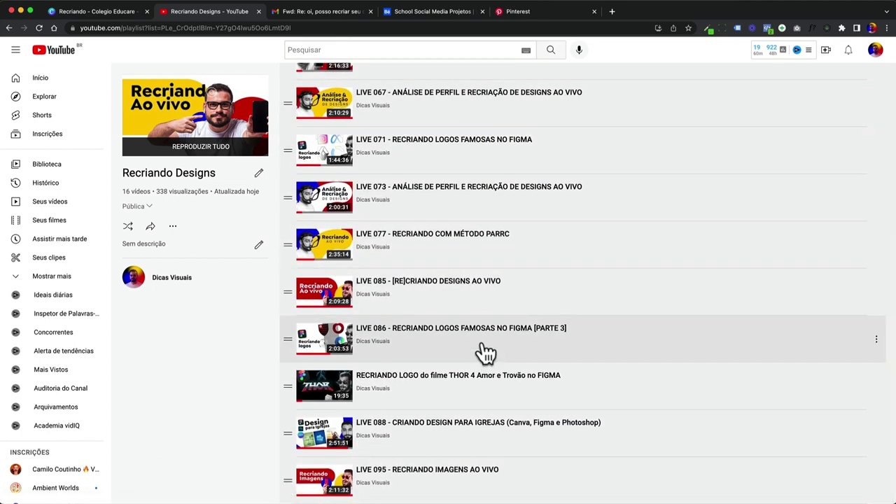
scroll(482, 352, up, 5)
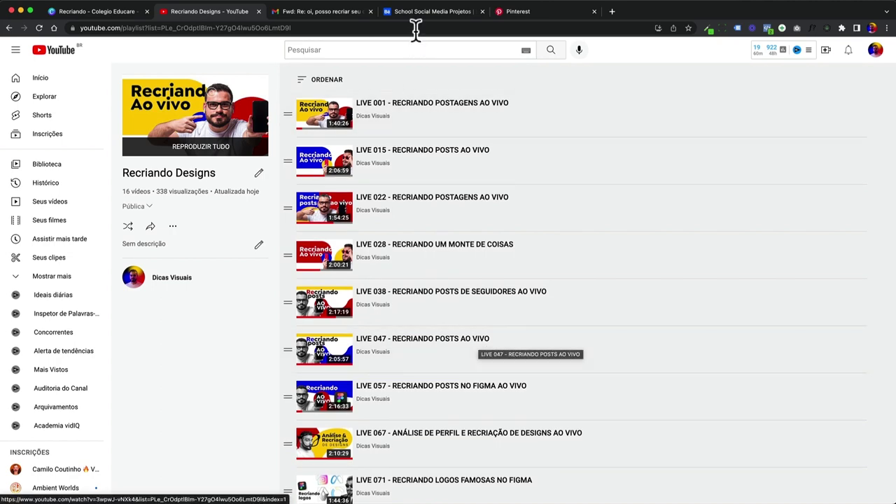
click(522, 16)
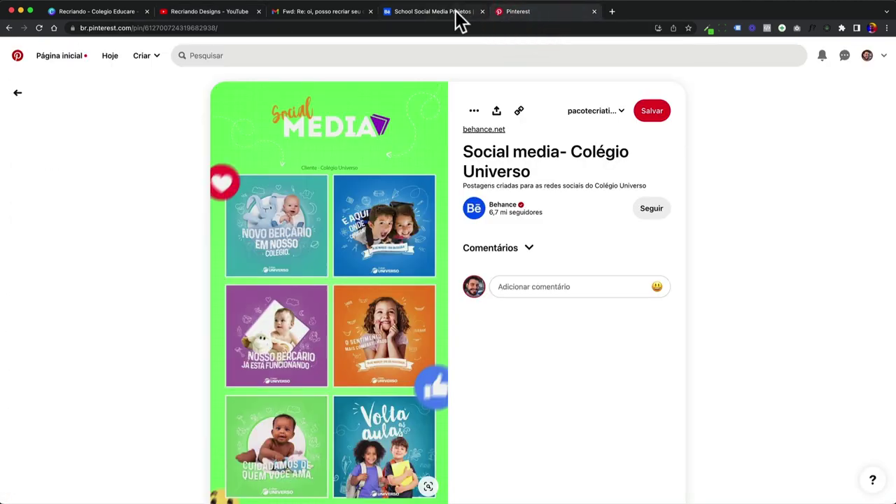
click(456, 13)
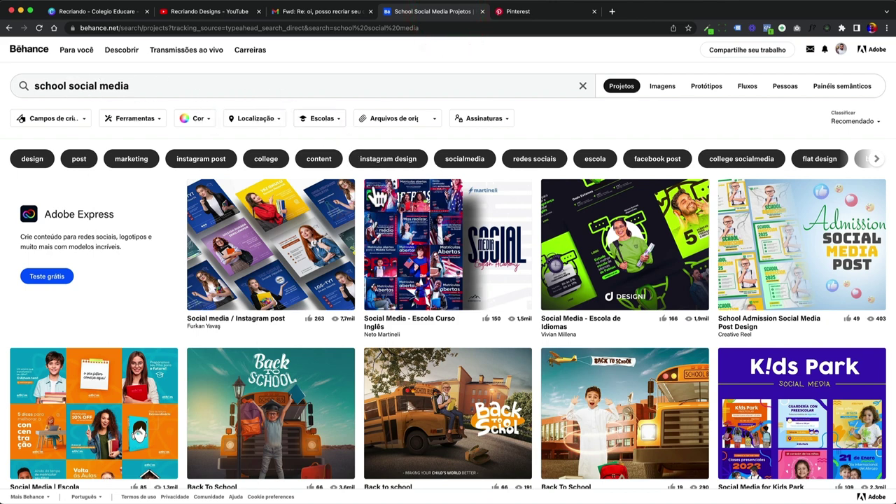
scroll(378, 196, down, 1)
scroll(392, 220, down, 1)
scroll(380, 230, down, 1)
scroll(381, 231, down, 1)
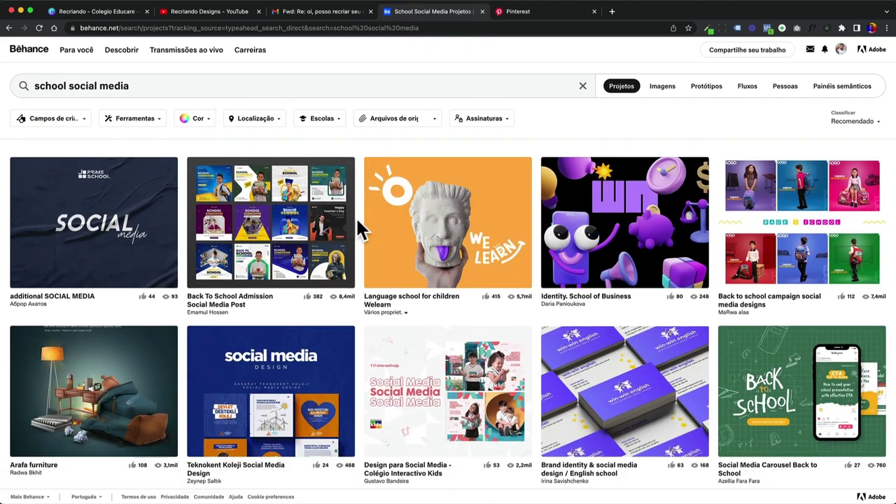
scroll(356, 219, up, 2)
scroll(360, 230, up, 2)
Study the Colégio Universo reference pin, then return to the Educare design's blank page 5.
click(534, 11)
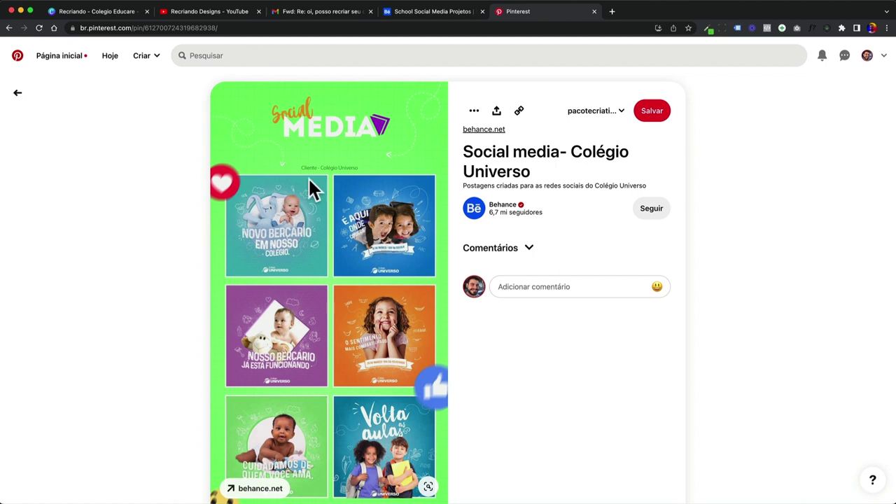
scroll(314, 250, down, 2)
scroll(378, 350, down, 1)
scroll(388, 350, up, 2)
scroll(371, 259, up, 1)
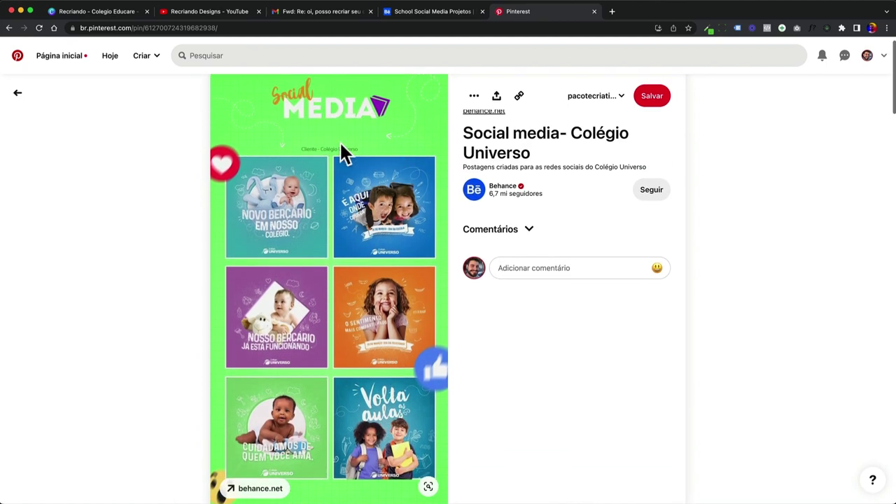
click(82, 13)
scroll(459, 210, up, 2)
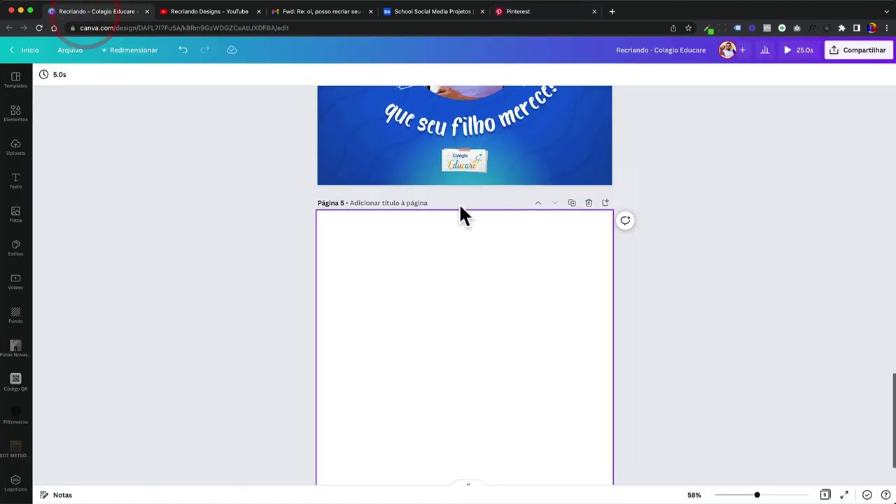
Scroll through the Colégio Educare design's pages to review the layout.
scroll(285, 234, up, 2)
scroll(286, 235, up, 1)
scroll(286, 226, up, 1)
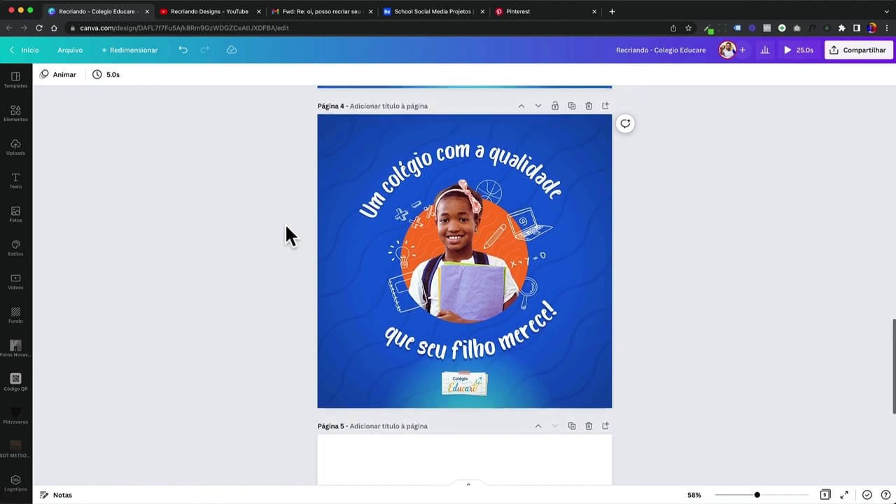
scroll(285, 225, up, 4)
scroll(286, 225, up, 3)
scroll(286, 226, up, 3)
scroll(286, 225, up, 4)
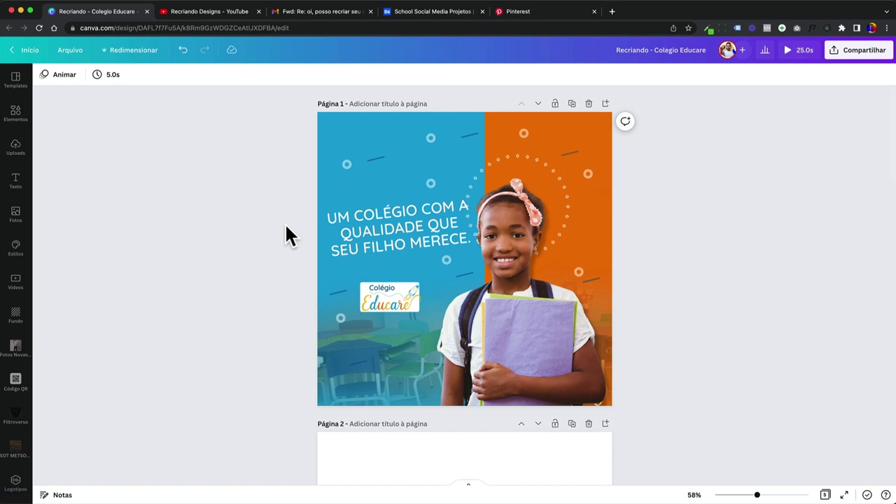
scroll(285, 223, down, 2)
scroll(285, 223, down, 7)
scroll(285, 222, down, 5)
scroll(285, 222, down, 2)
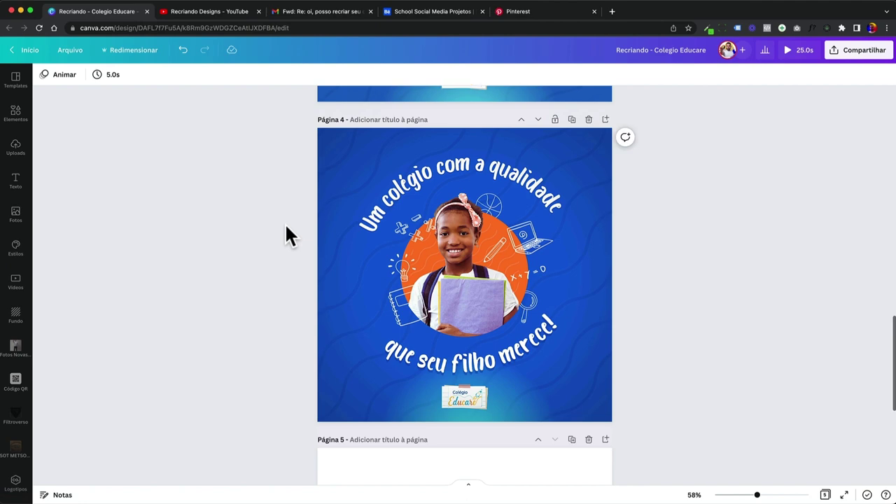
scroll(285, 223, up, 1)
scroll(285, 222, up, 5)
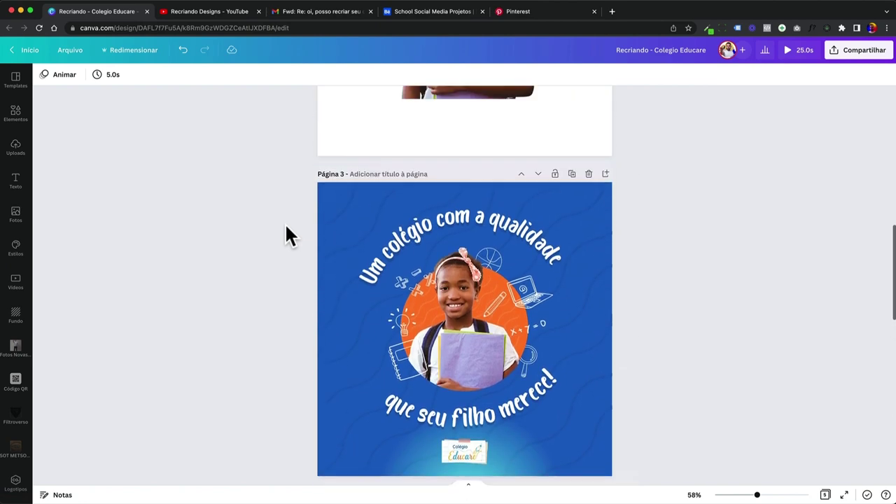
scroll(285, 223, up, 8)
scroll(285, 222, up, 1)
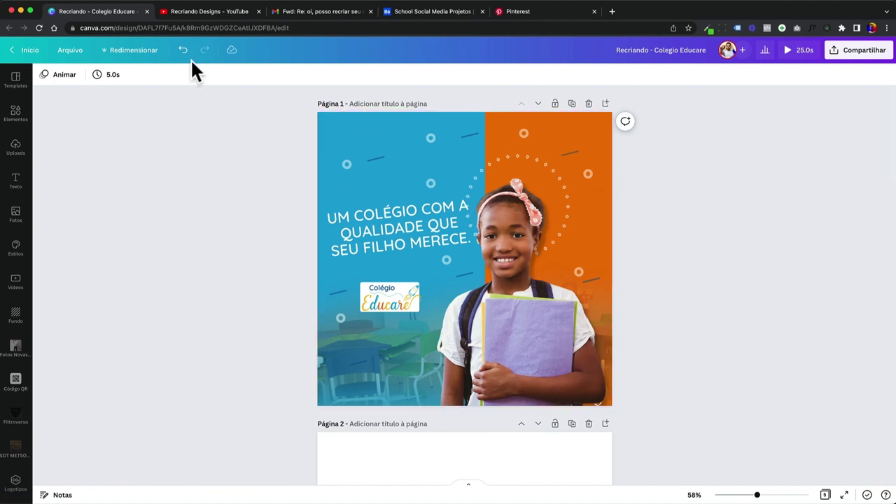
Compare with the attached post image and select the girl photo on page 2.
click(342, 12)
click(82, 11)
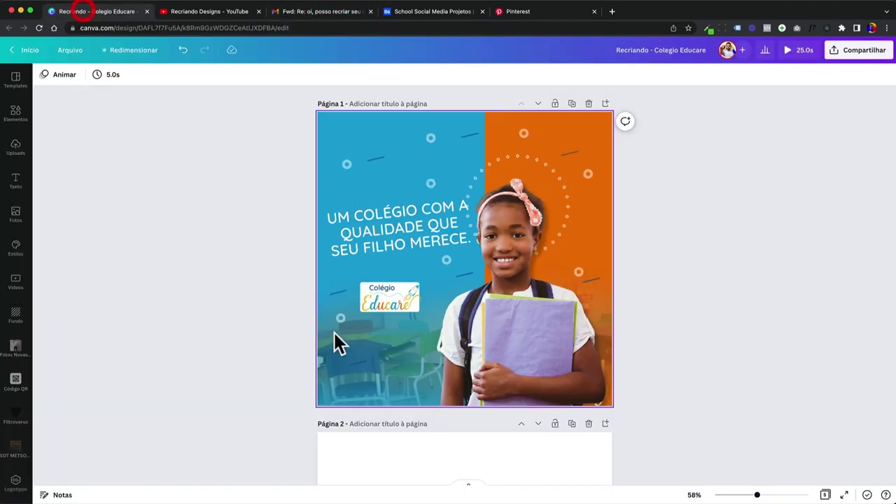
scroll(334, 321, down, 4)
click(465, 322)
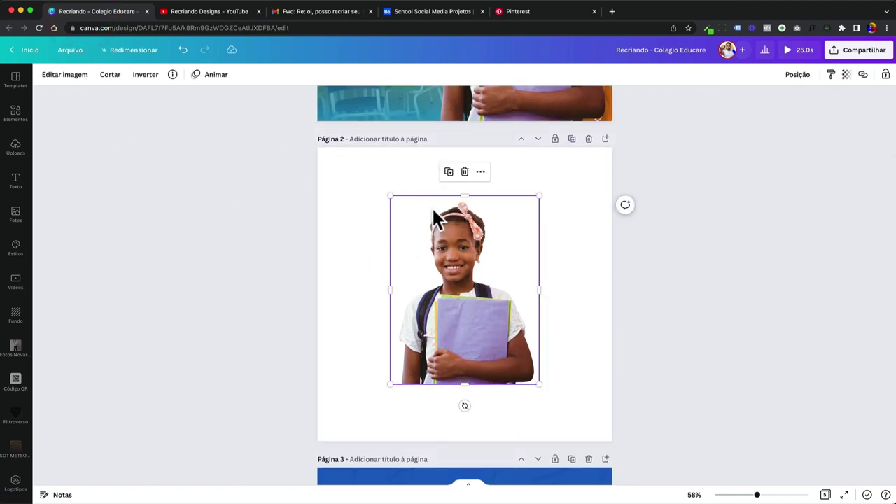
drag(467, 323, 467, 326)
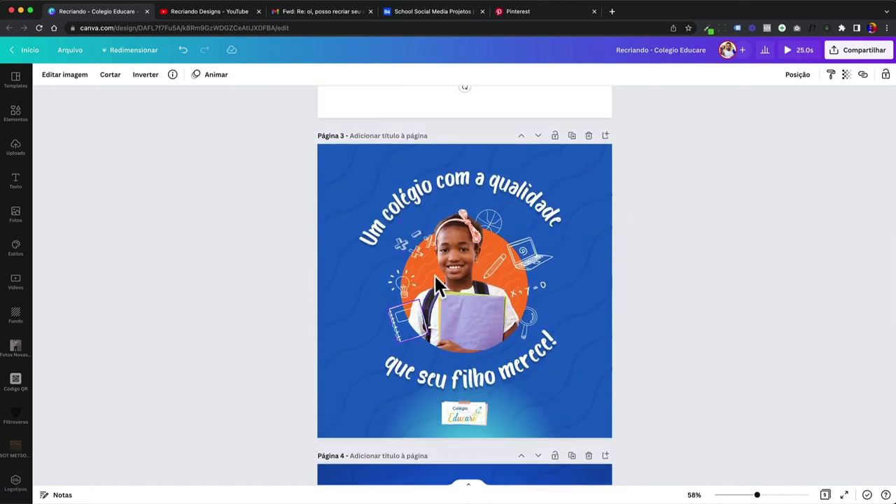
Select blank page 5 and check its background colour options without changing them.
scroll(433, 372, down, 10)
click(433, 365)
click(43, 74)
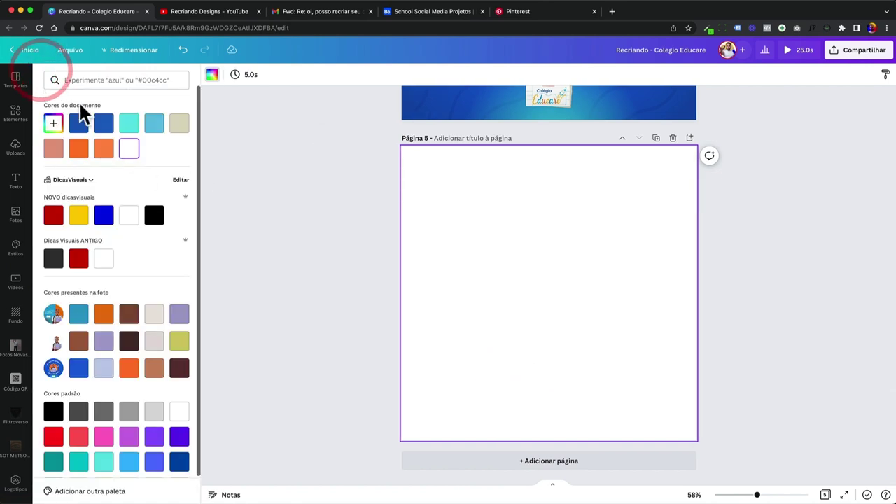
click(380, 286)
click(425, 283)
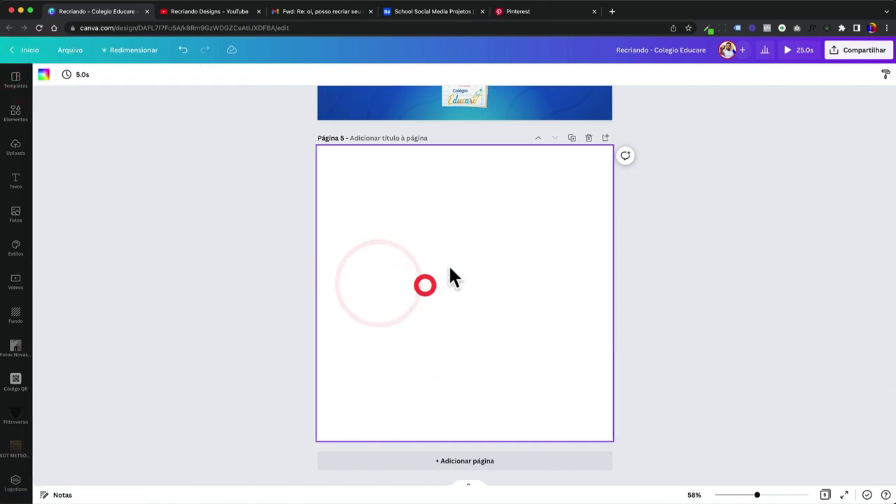
Open the Canva home page in a new tab and show the design-type list.
click(46, 49)
click(191, 11)
click(833, 57)
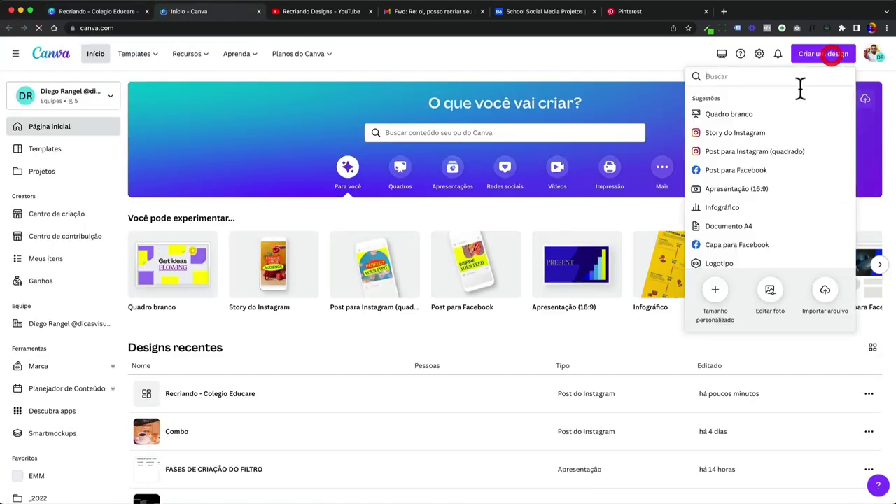
Start a new Instagram post and give its page a deep blue background, about #1379D8.
click(747, 153)
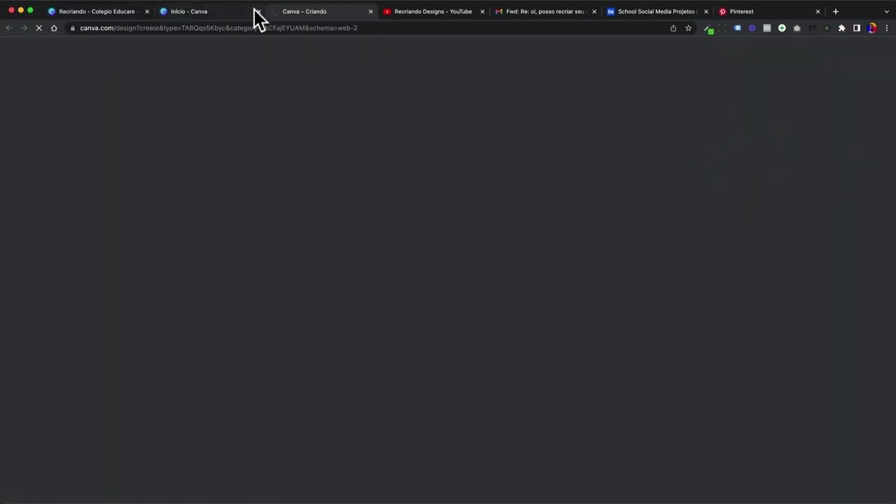
click(253, 16)
click(327, 148)
click(212, 74)
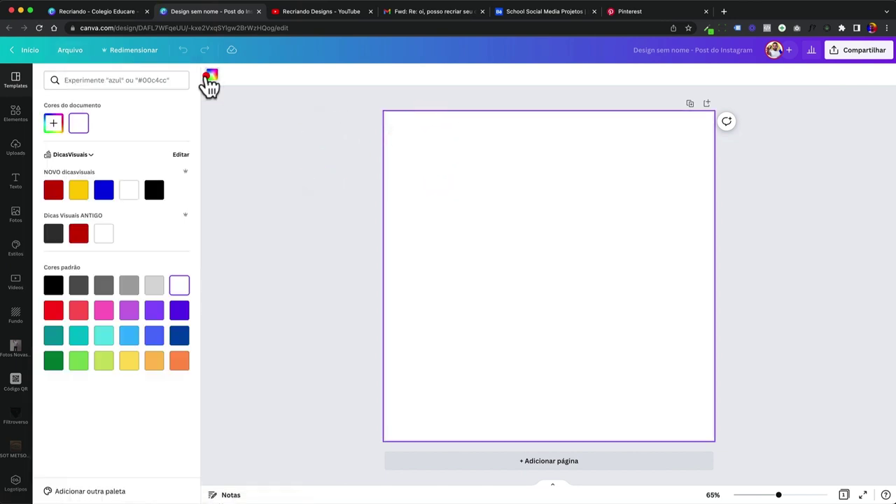
click(129, 335)
click(54, 124)
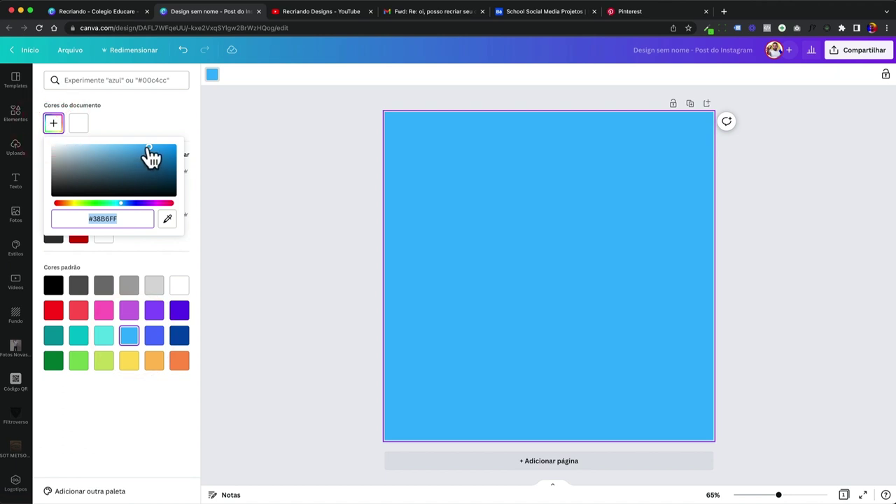
click(161, 154)
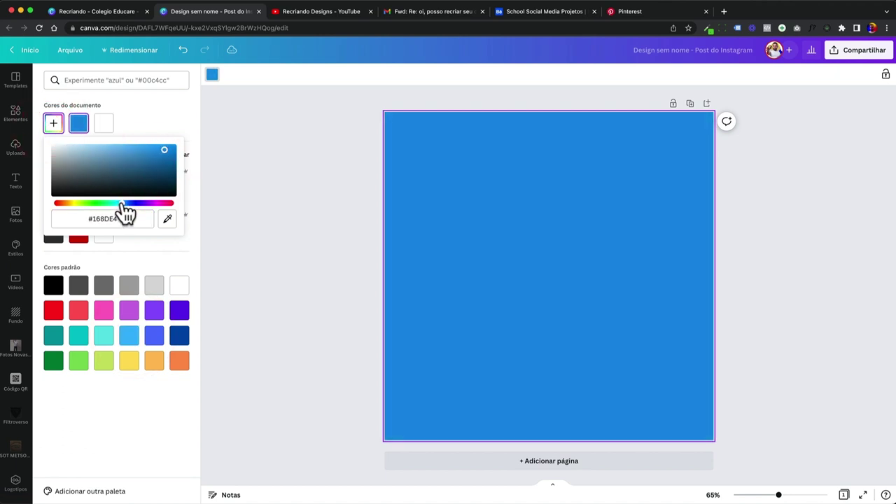
drag(120, 207, 125, 207)
click(166, 152)
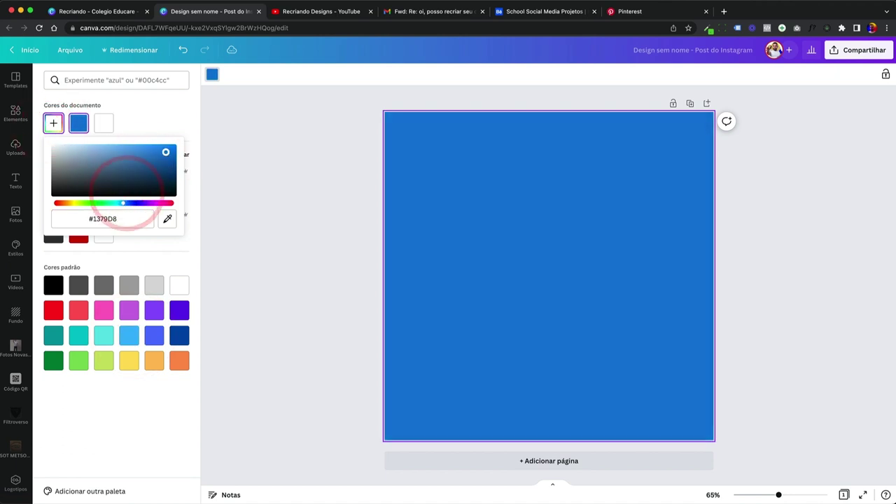
click(224, 150)
Copy the girl's cut-out photo from the Educare design and paste it onto the blue page.
click(94, 12)
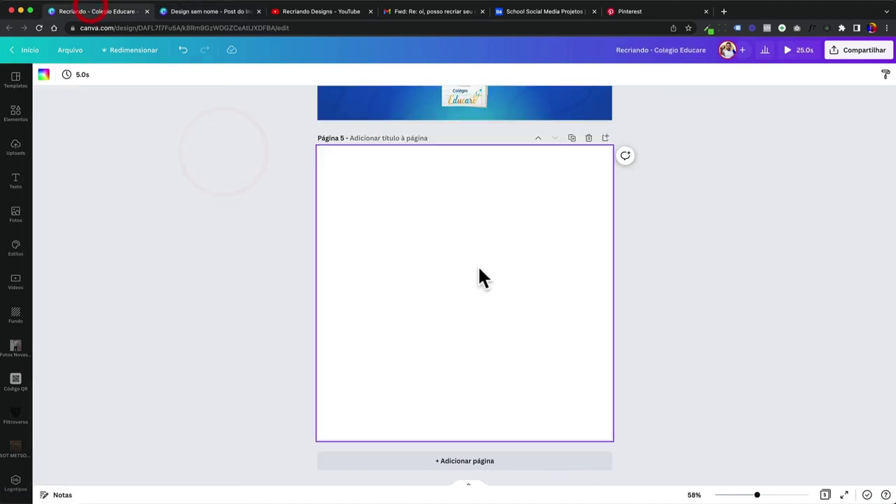
scroll(470, 268, up, 5)
scroll(483, 277, up, 5)
click(482, 273)
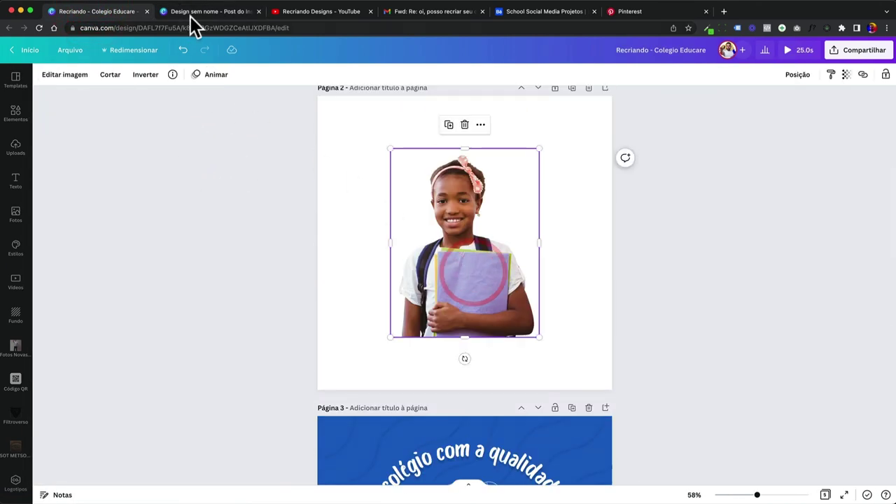
click(190, 13)
key(ctrl+v)
Duplicate the blue page, then delete the girl's photo from page 1.
click(349, 291)
click(552, 290)
click(319, 286)
click(533, 279)
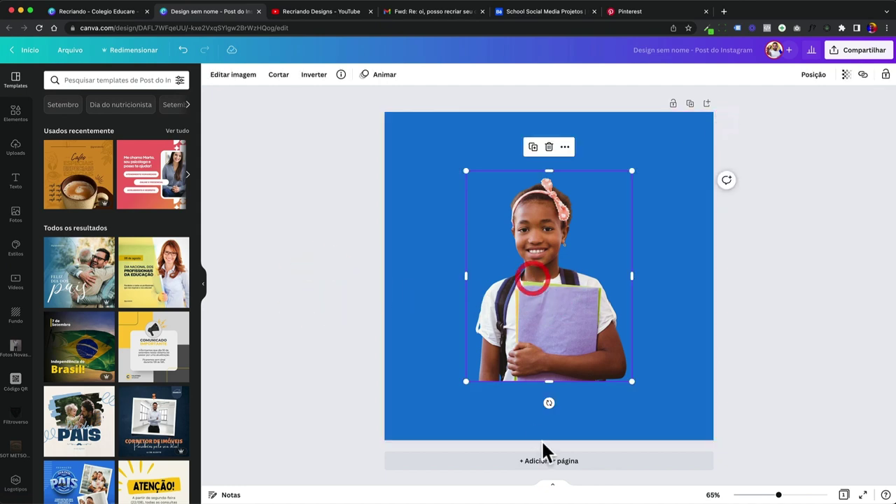
click(690, 103)
click(557, 265)
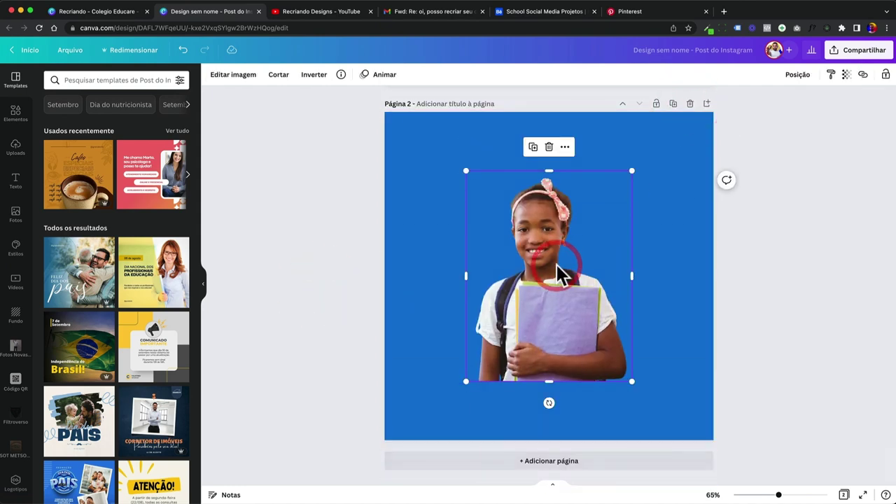
scroll(557, 264, up, 5)
click(557, 264)
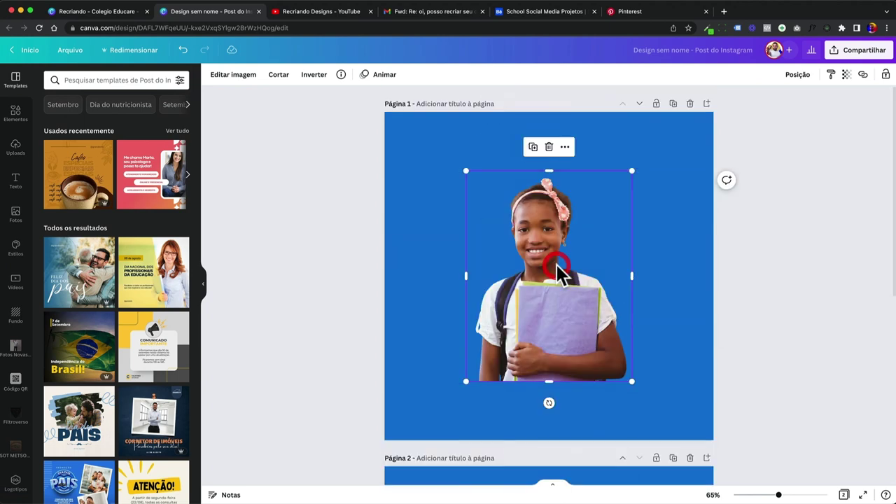
key(Delete)
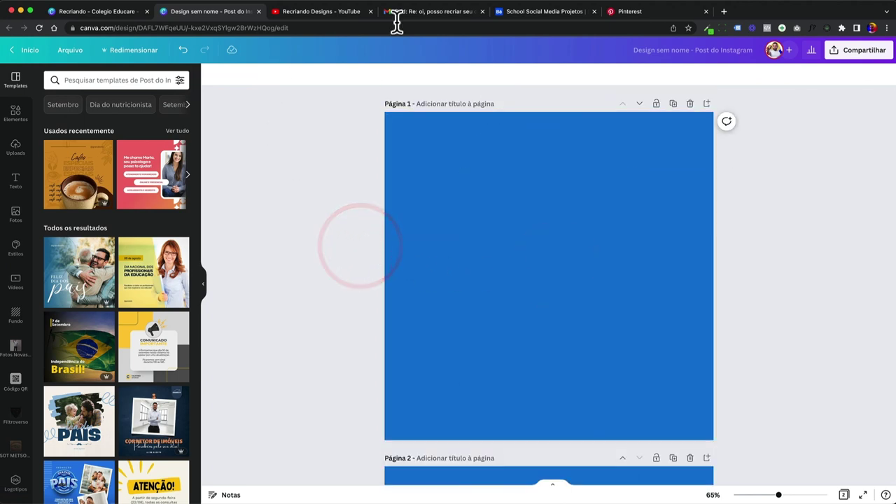
click(448, 11)
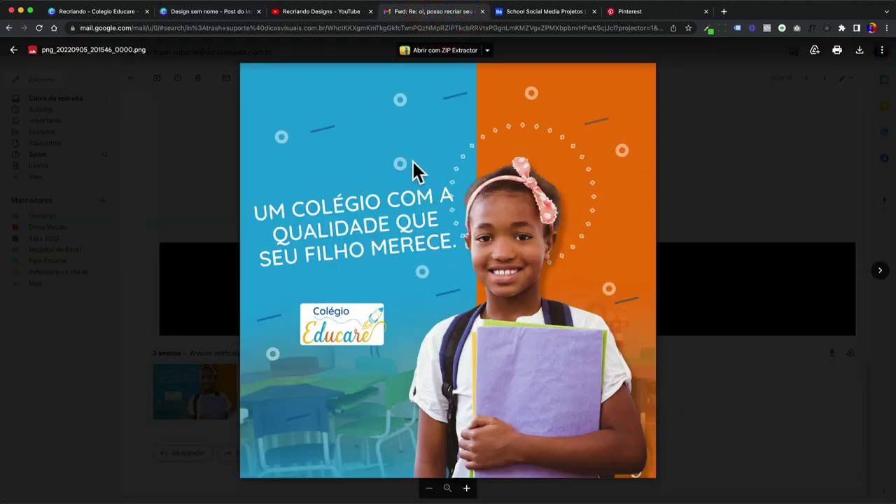
Search Google Images for 'memphis design grafico' and preview a geometric Memphis pattern.
click(724, 11)
text(memphis)
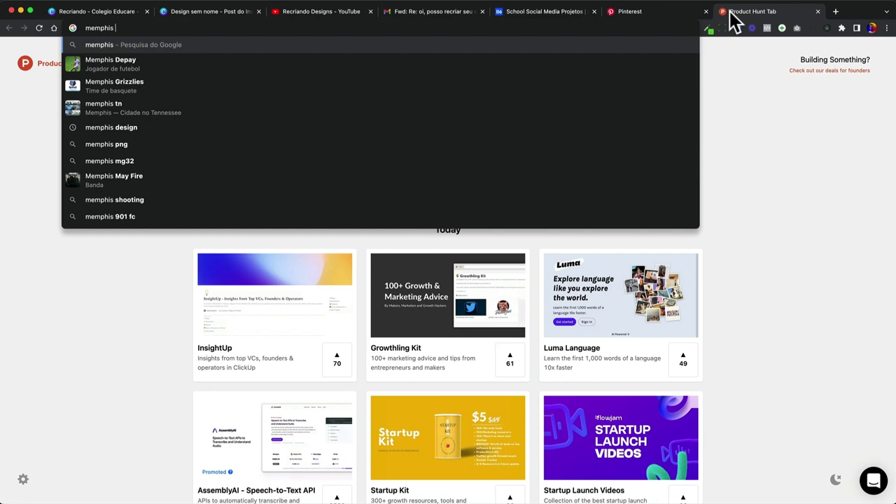
text(design grafico)
key(Return)
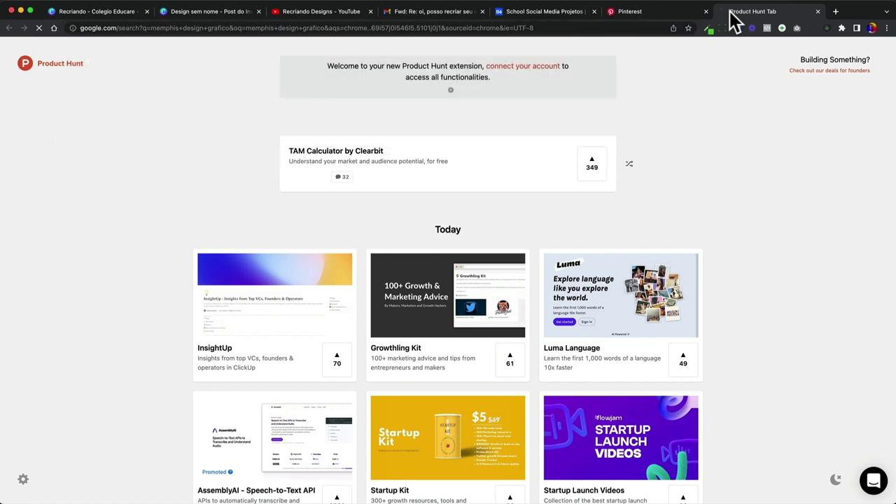
click(173, 89)
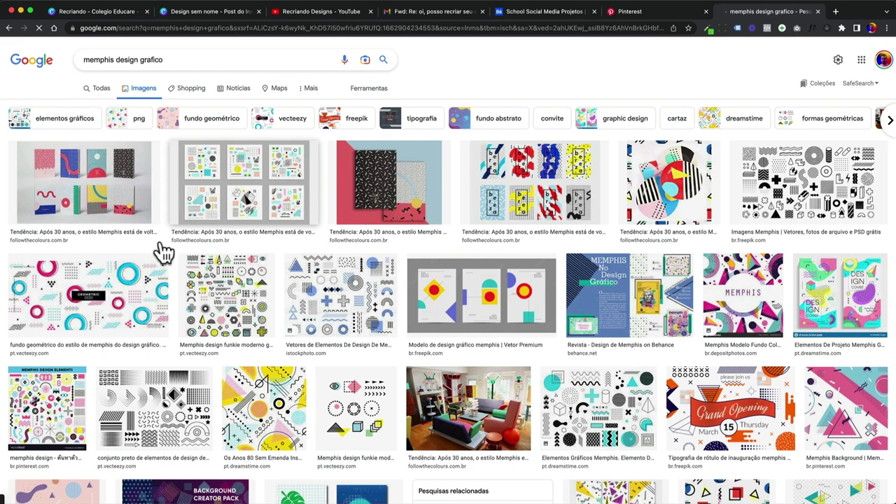
click(161, 257)
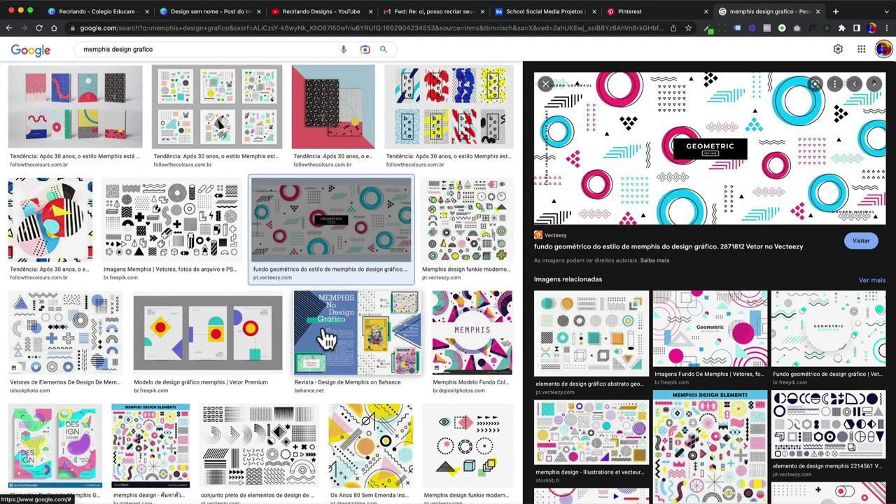
click(223, 12)
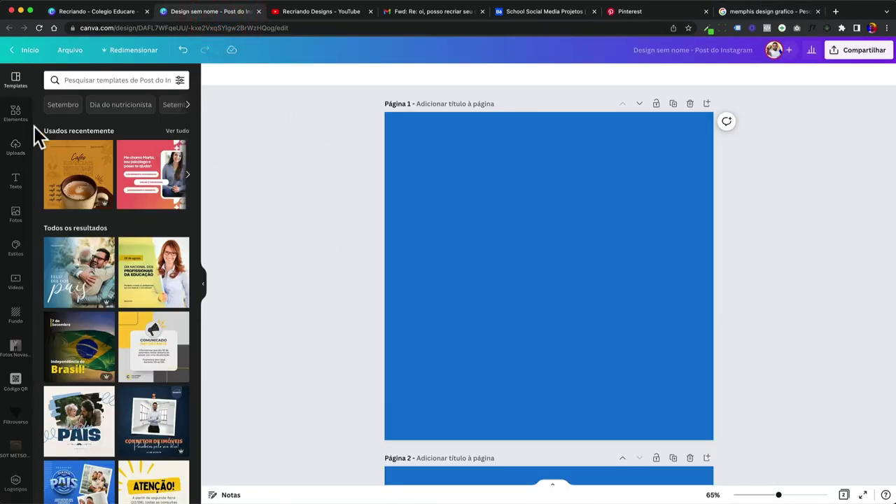
Search the Elements library for 'memphis' and browse the results.
click(17, 114)
click(81, 80)
text(memphi)
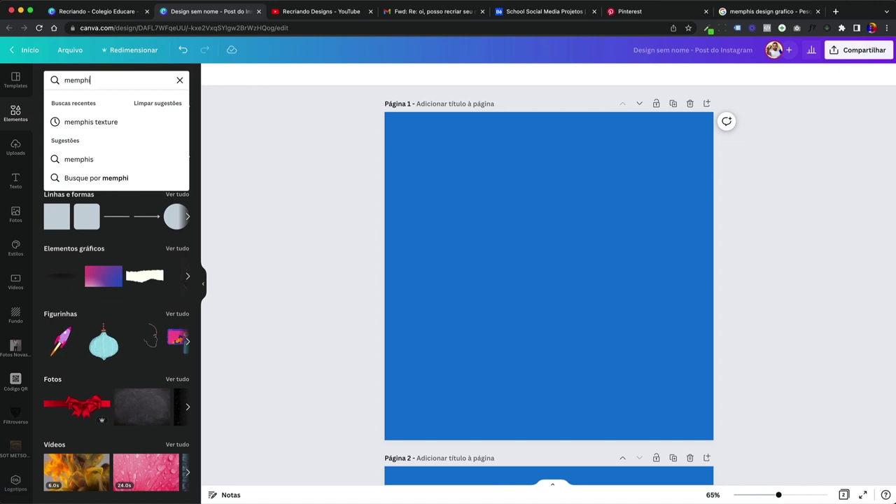
text(s)
key(Return)
scroll(146, 229, down, 5)
scroll(146, 229, down, 2)
scroll(146, 229, down, 3)
scroll(145, 229, down, 5)
scroll(146, 229, down, 3)
scroll(145, 227, down, 1)
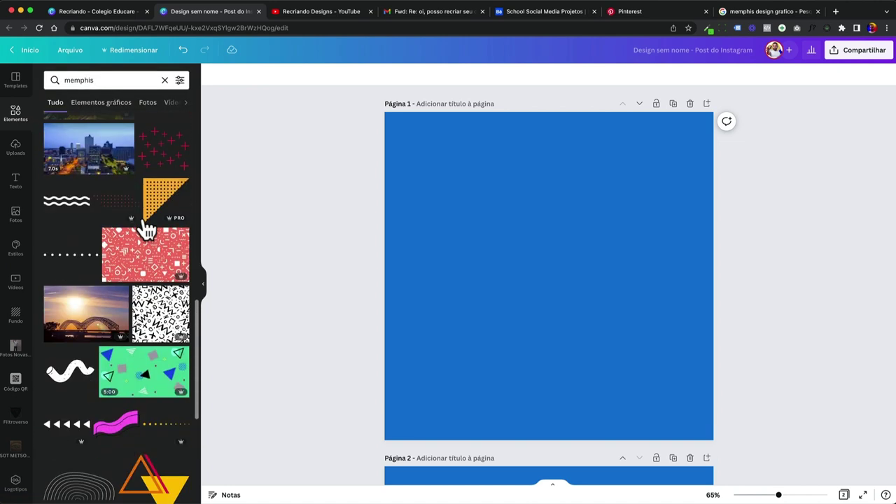
scroll(145, 226, down, 3)
scroll(133, 210, down, 5)
Filter the results to graphics and add the wavy-lines circle graphic to page 1.
click(102, 105)
scroll(135, 245, down, 3)
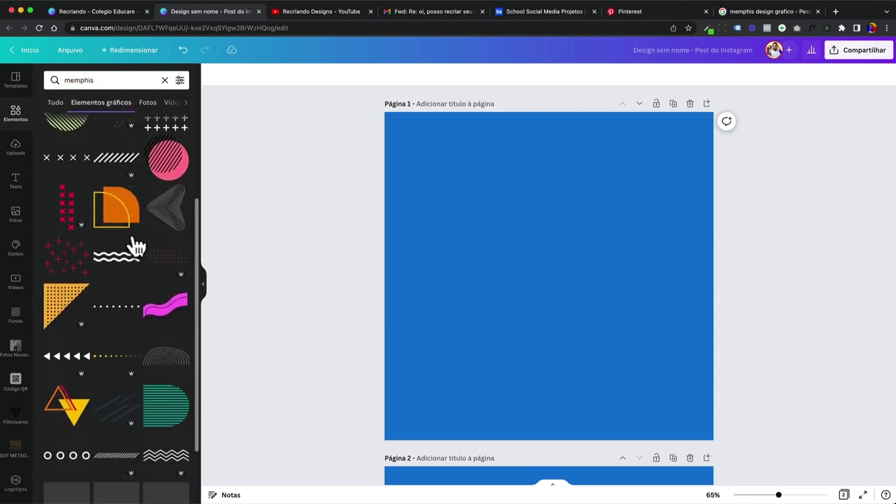
scroll(133, 244, down, 2)
scroll(133, 242, down, 2)
scroll(126, 273, down, 2)
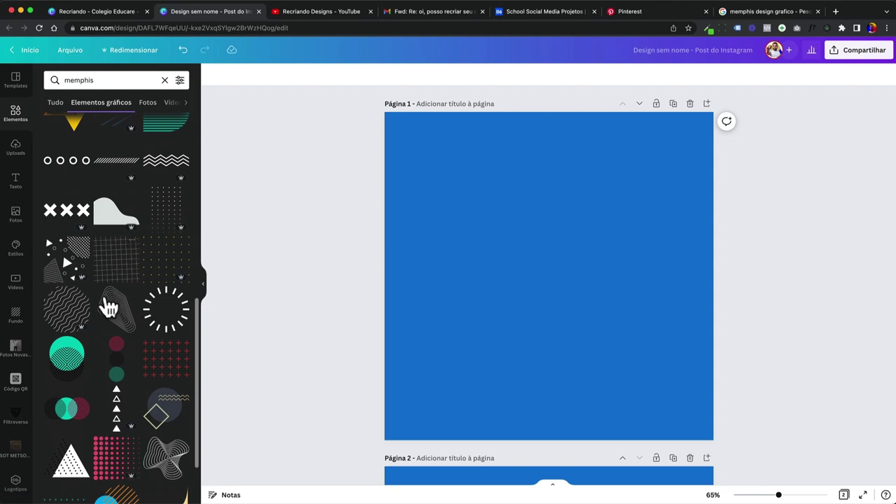
click(83, 315)
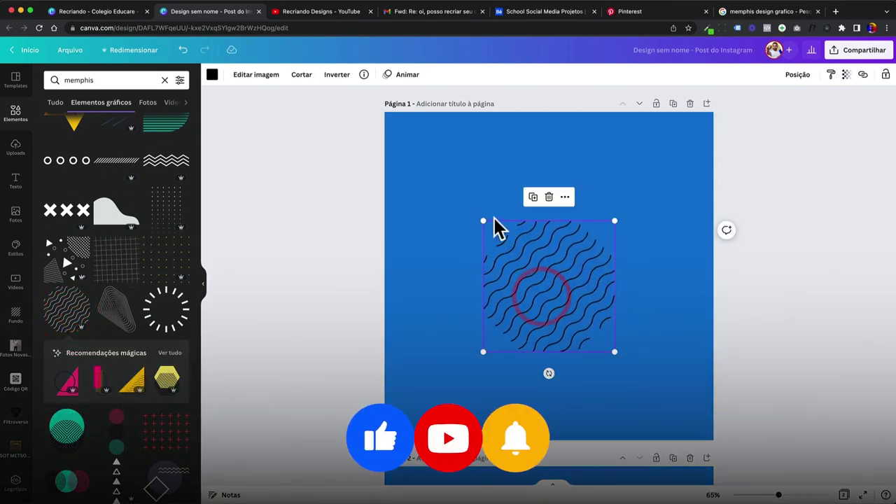
Enlarge the wavy lines to cover page 1 and recolour them #0D6CC4.
drag(483, 220, 354, 74)
drag(476, 221, 466, 187)
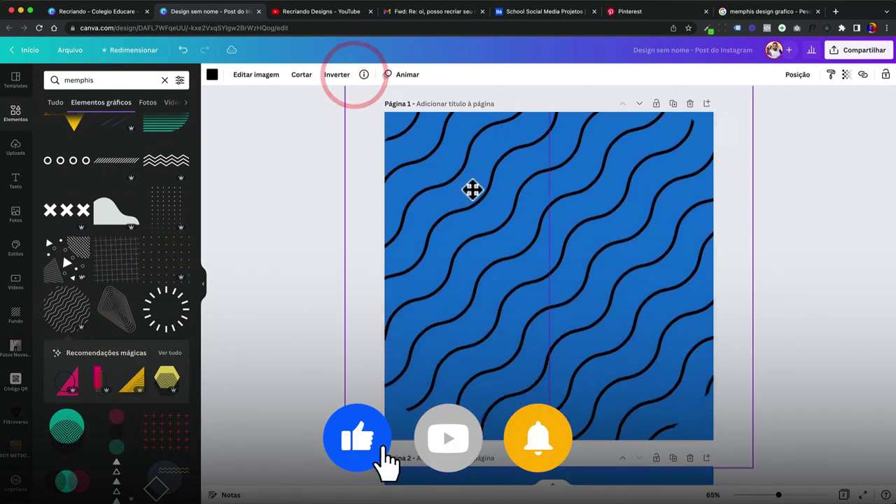
click(211, 76)
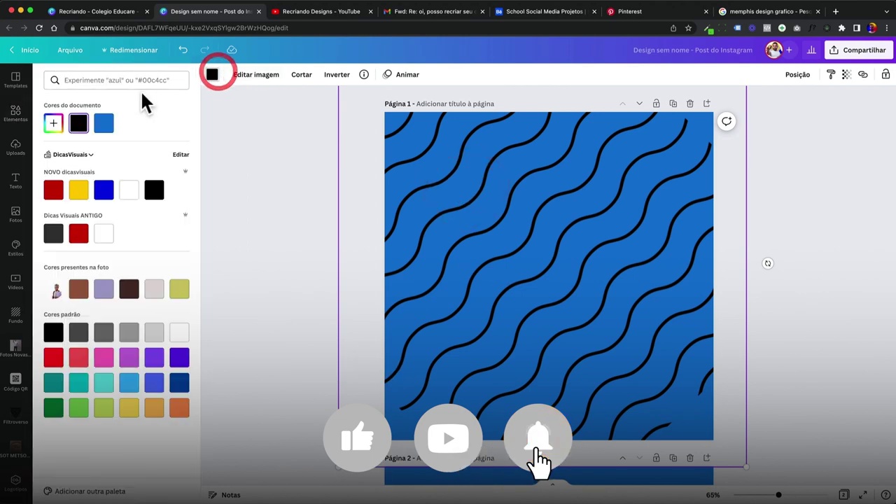
click(104, 126)
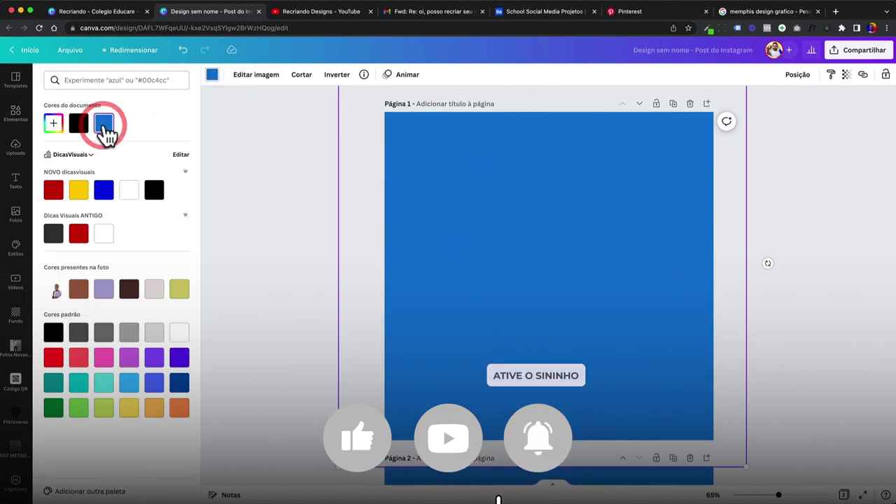
click(54, 125)
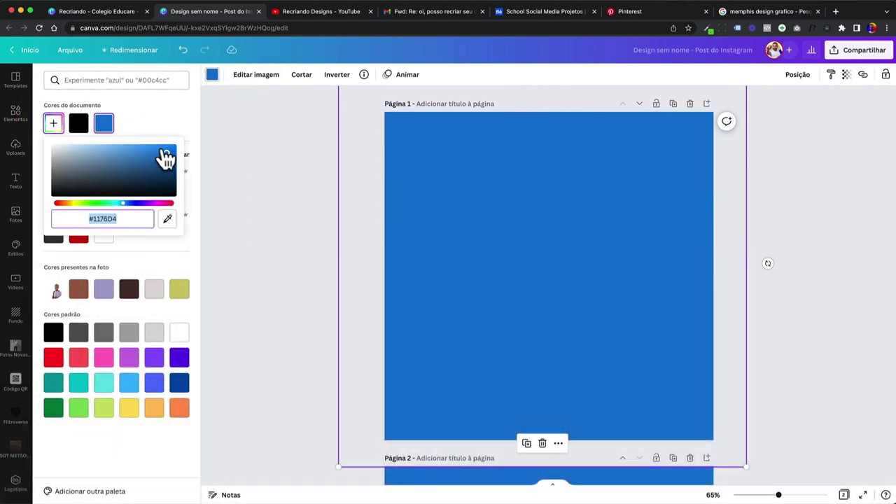
click(168, 155)
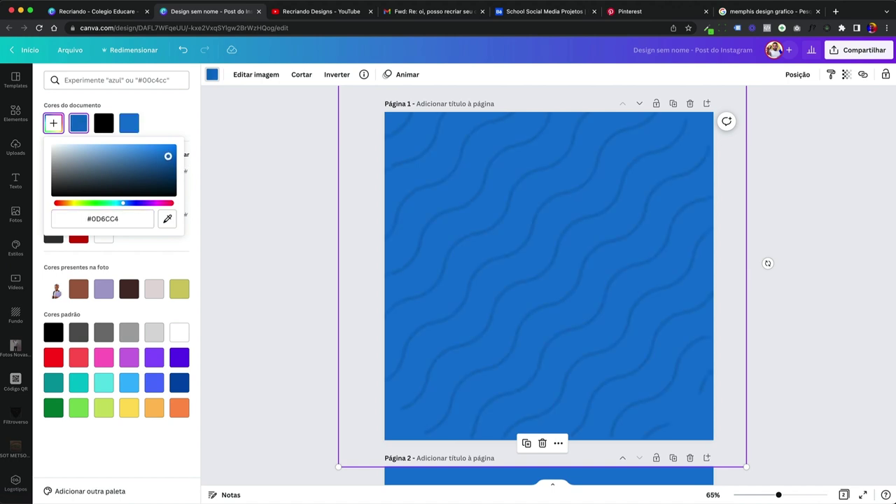
click(259, 174)
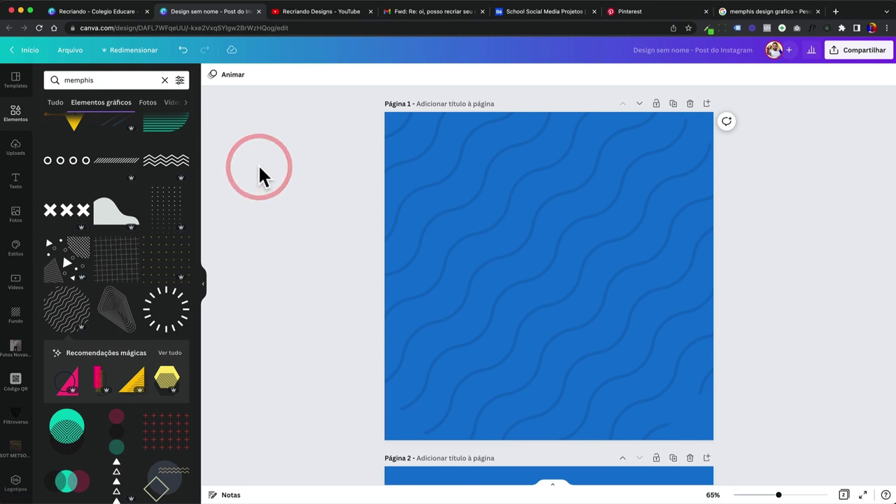
Back in the blue wave design, search Elements for 'blur' graphics.
click(90, 12)
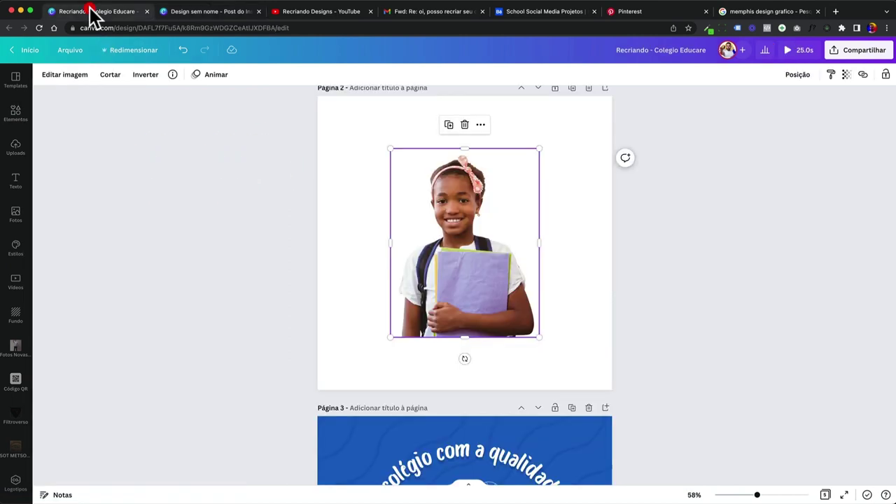
scroll(245, 264, down, 5)
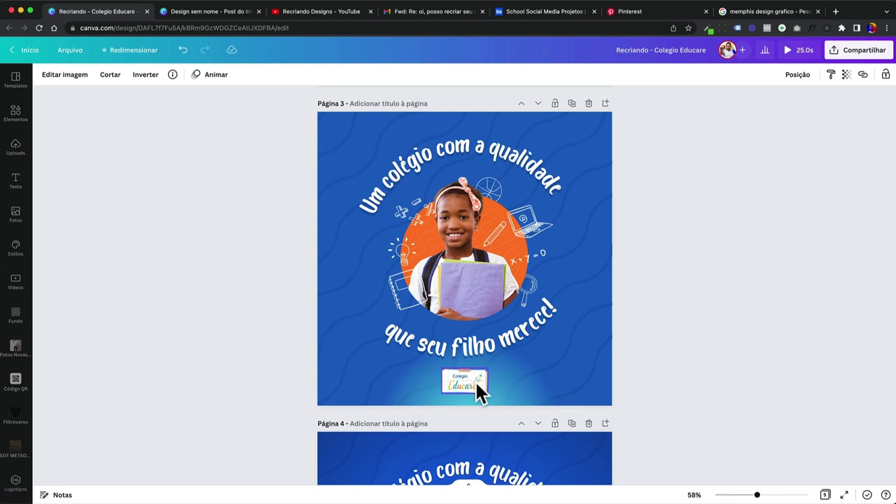
click(202, 12)
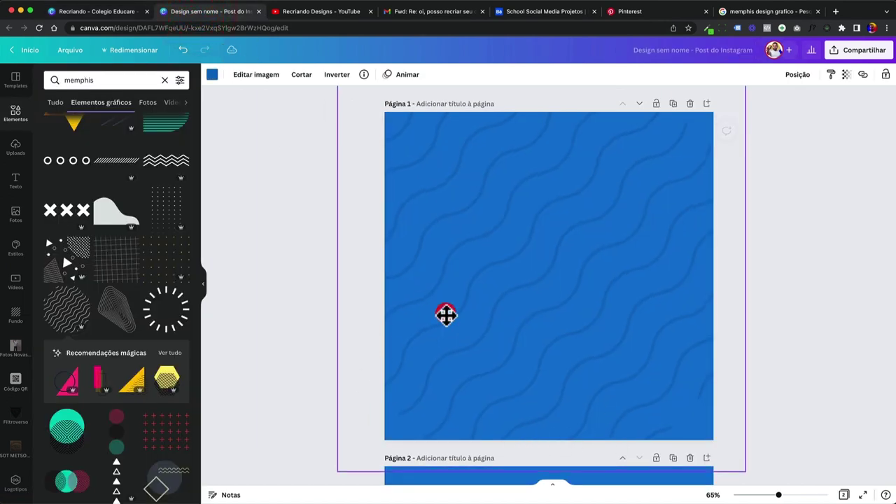
click(322, 321)
double_click(95, 80)
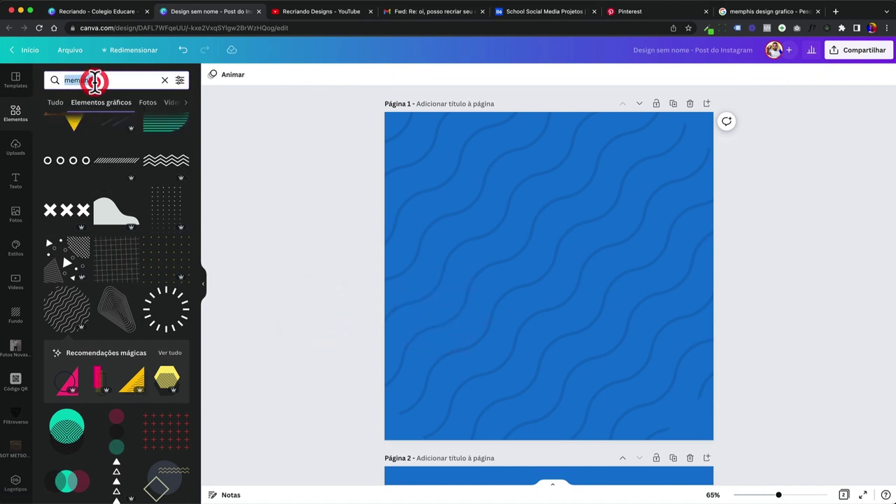
text(blur)
key(Return)
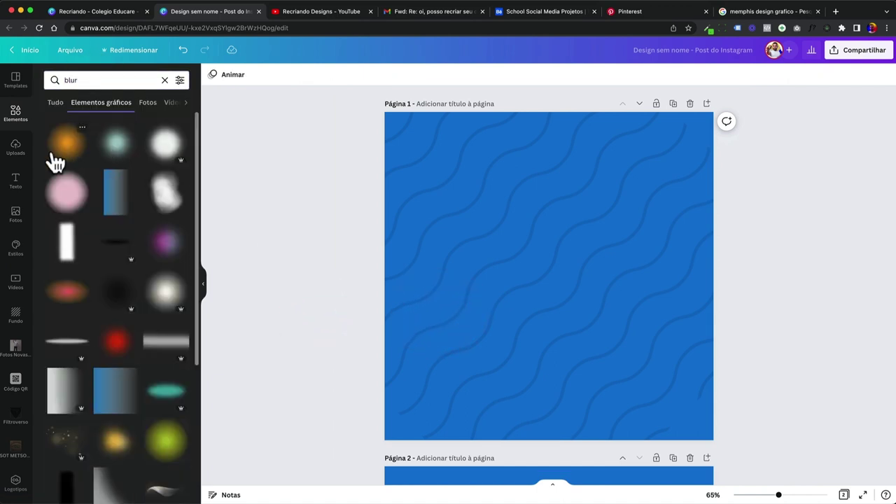
Add the orange blur glow, enlarge it from the centre and recolour it cyan, then view the Pinterest reference.
click(59, 147)
mouse_move(483, 210)
mouse_down()
mouse_move(443, 176)
mouse_move(245, 95)
mouse_up()
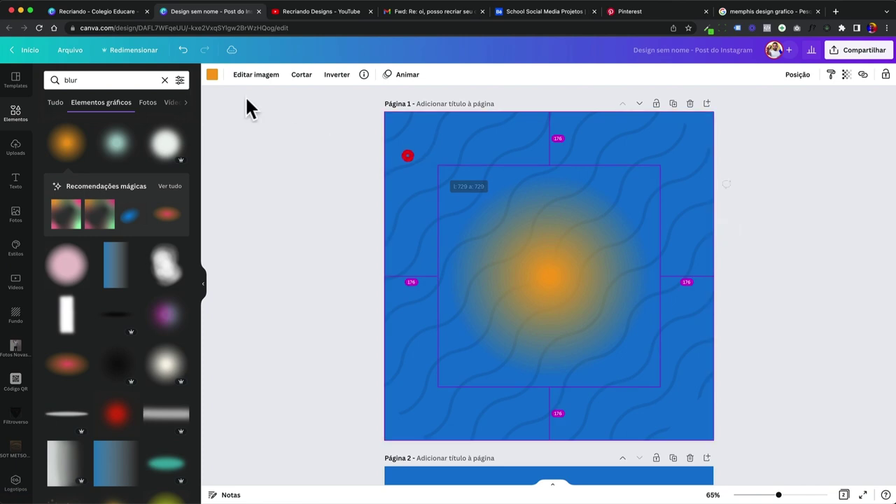
click(212, 74)
click(104, 383)
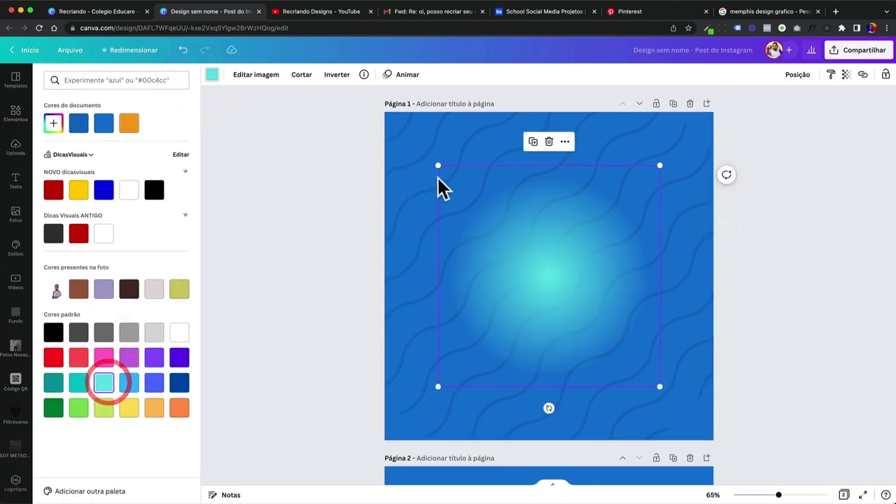
click(343, 224)
click(623, 12)
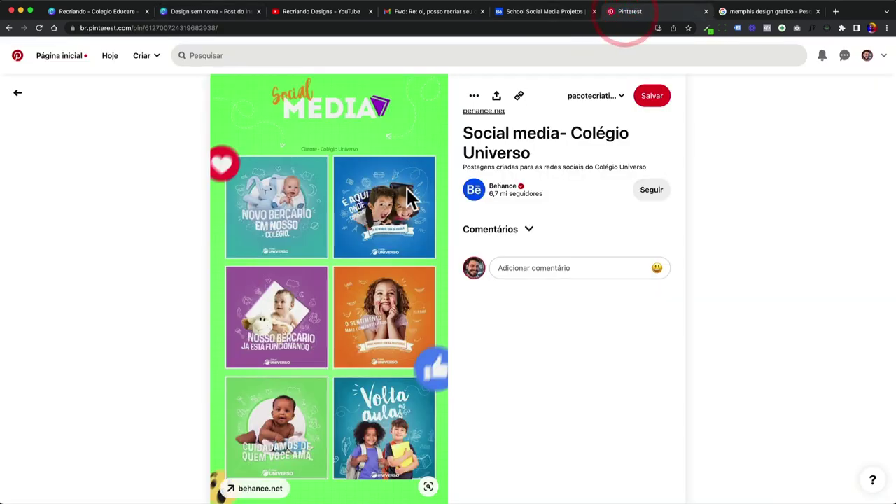
scroll(386, 192, up, 5)
scroll(517, 314, up, 3)
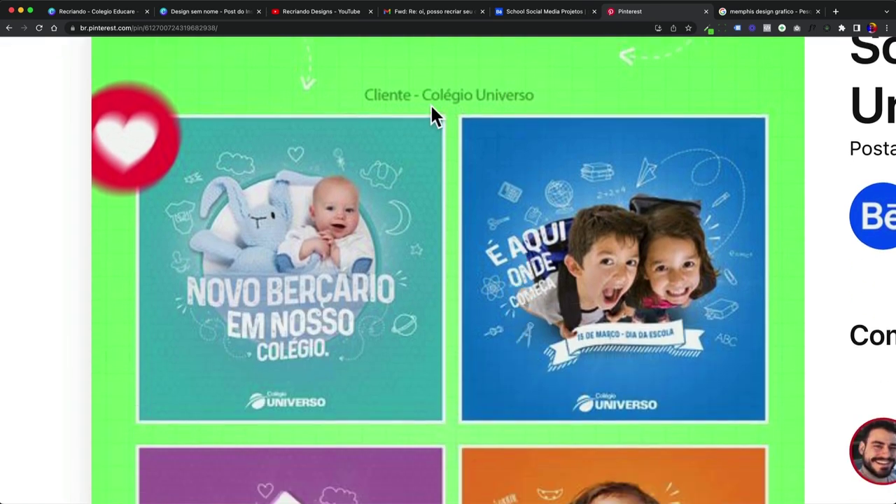
scroll(580, 245, down, 1)
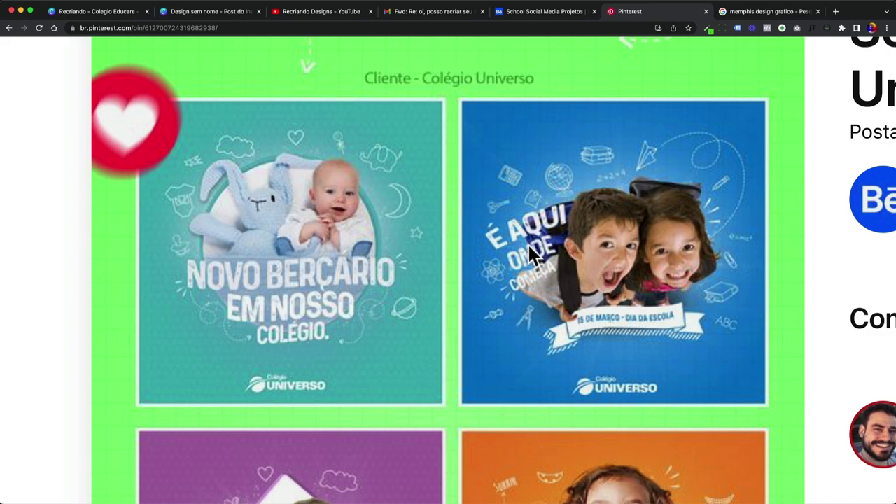
scroll(528, 246, down, 5)
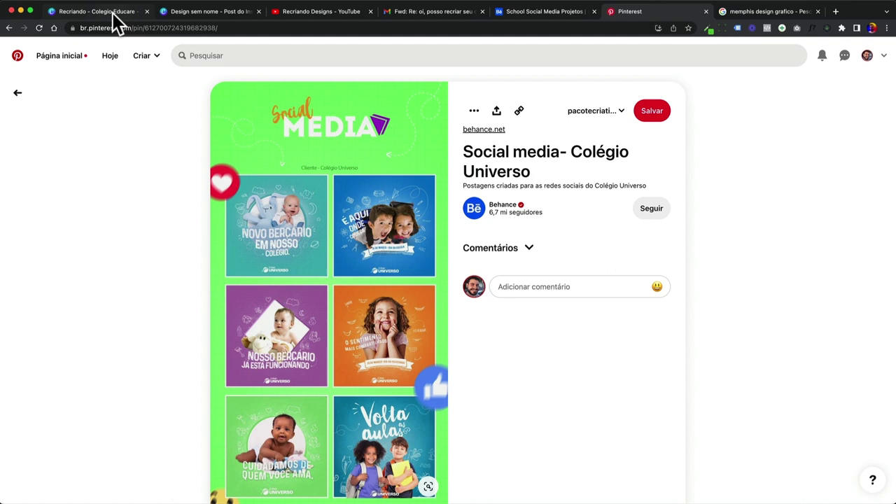
click(112, 16)
scroll(384, 230, up, 10)
Move the cyan glow down to the bottom edge of page 1.
scroll(385, 230, up, 3)
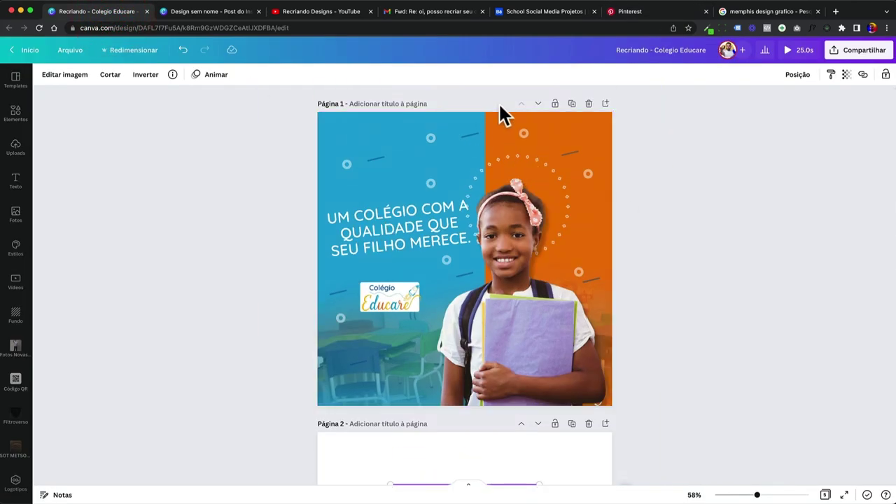
scroll(512, 166, down, 5)
scroll(512, 166, down, 5)
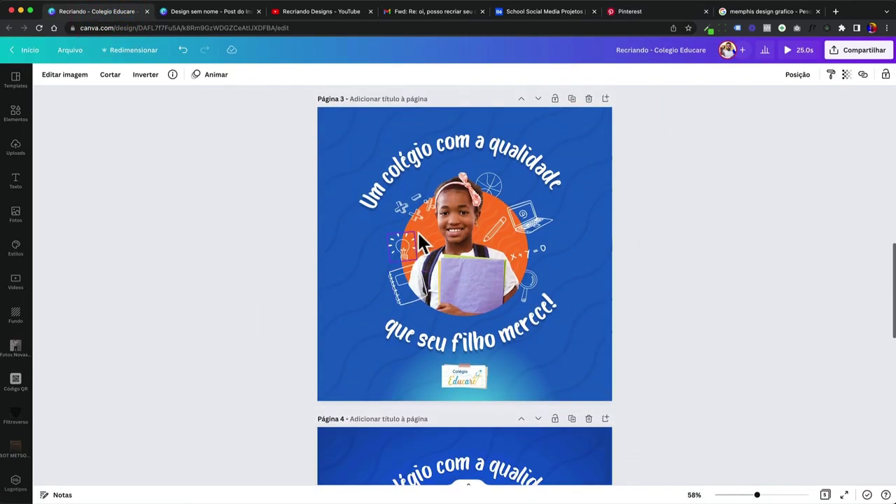
click(209, 12)
drag(554, 283, 548, 399)
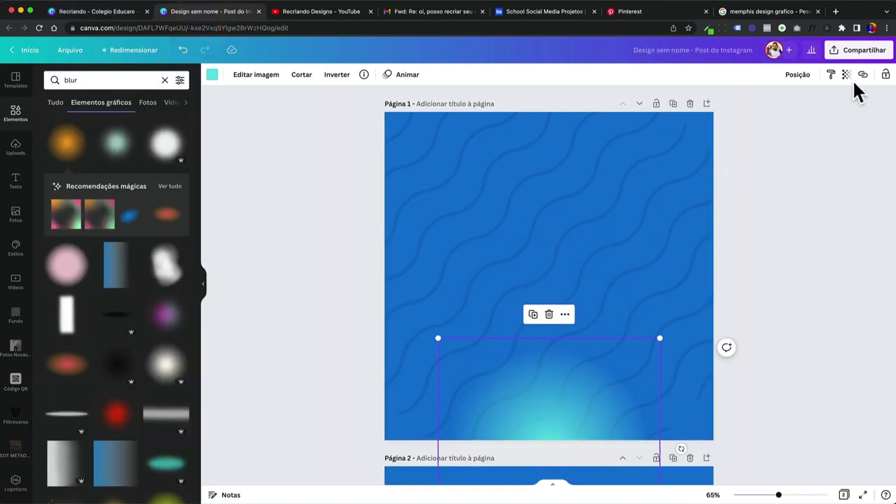
Lock the cyan glow and the wave background, then select the girl photo on page 2.
click(885, 75)
click(800, 289)
click(519, 278)
click(882, 77)
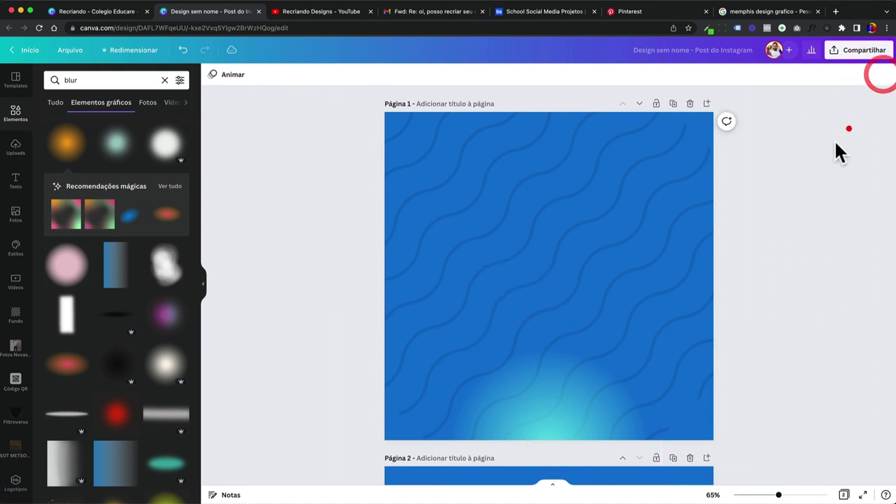
click(780, 338)
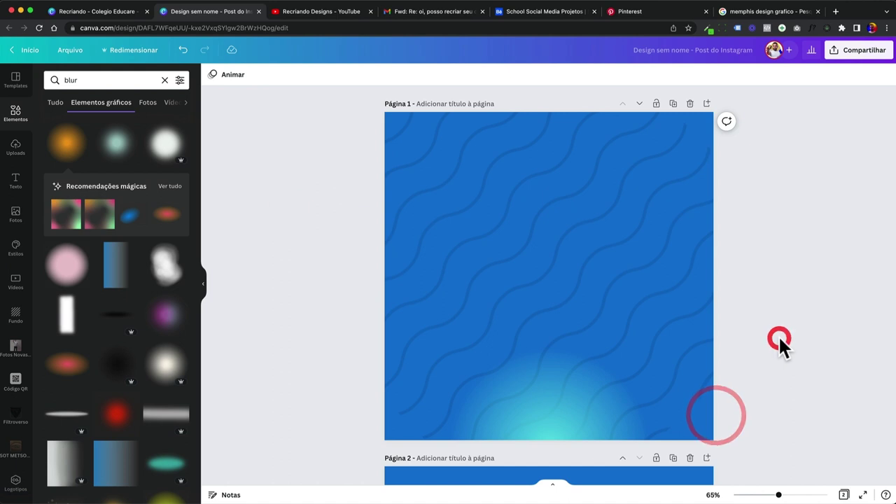
scroll(457, 336, down, 5)
click(577, 339)
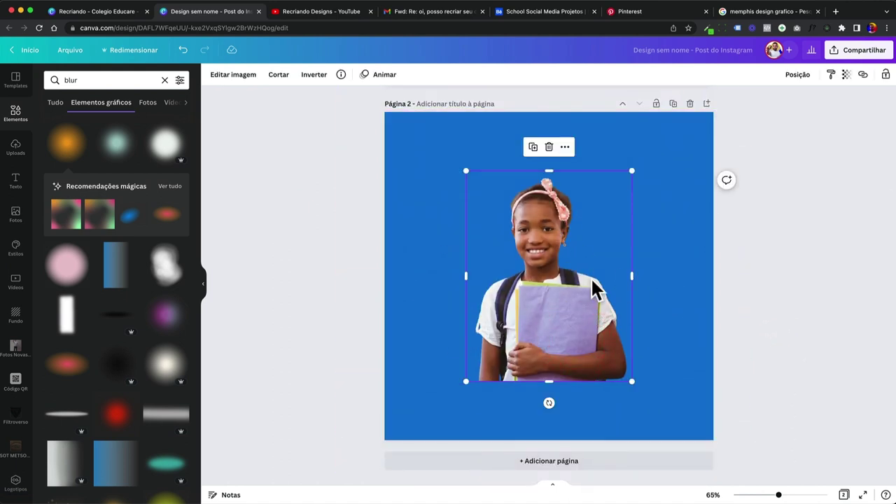
Paste the copied girl photo onto page 1 and clear the blur search from Elements.
scroll(592, 277, up, 5)
key(ctrl+v)
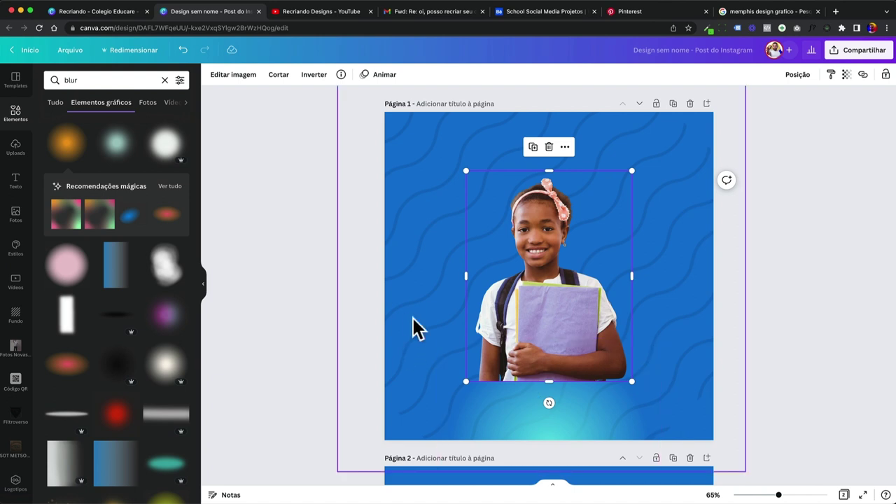
click(15, 113)
click(93, 80)
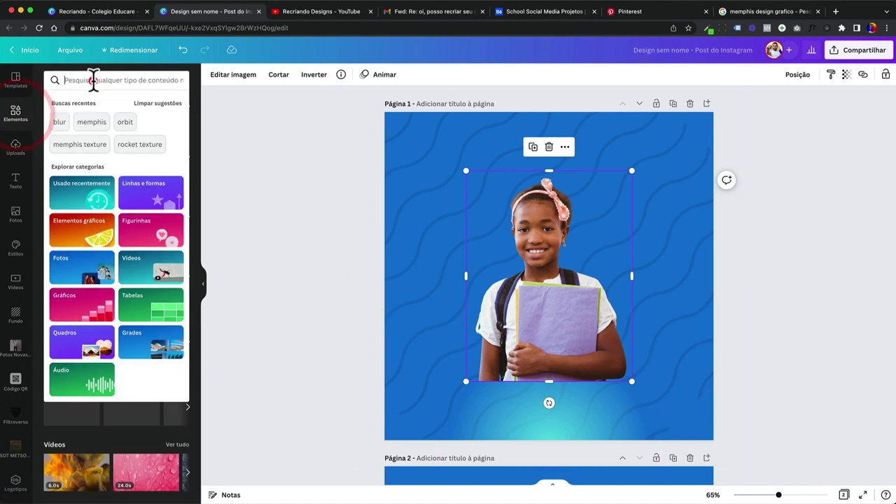
click(34, 120)
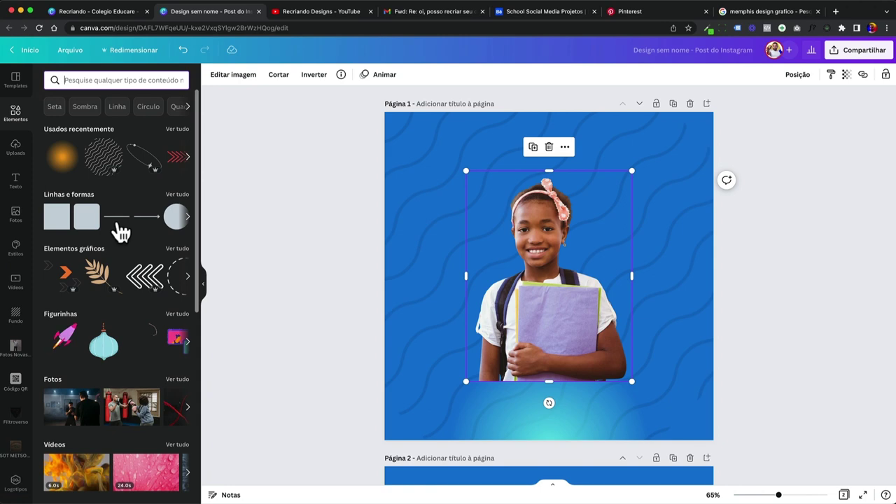
Add a circle frame and drop the girl photo into it.
scroll(115, 228, down, 10)
scroll(98, 266, up, 3)
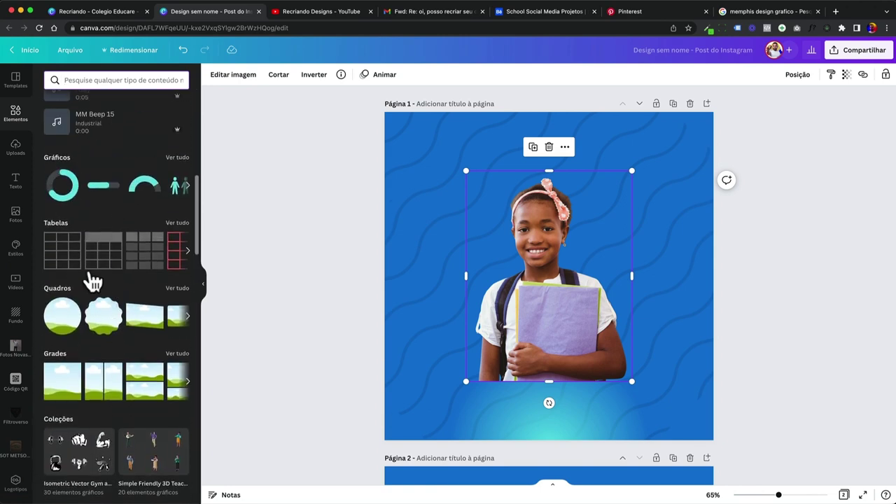
click(60, 324)
mouse_move(515, 376)
mouse_down()
mouse_move(478, 386)
mouse_move(516, 337)
mouse_up()
scroll(516, 321, down, 1)
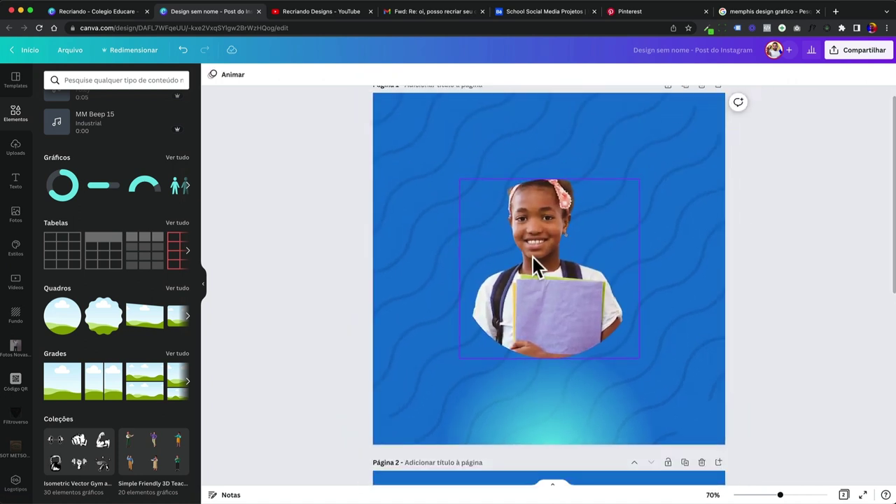
double_click(534, 258)
click(70, 50)
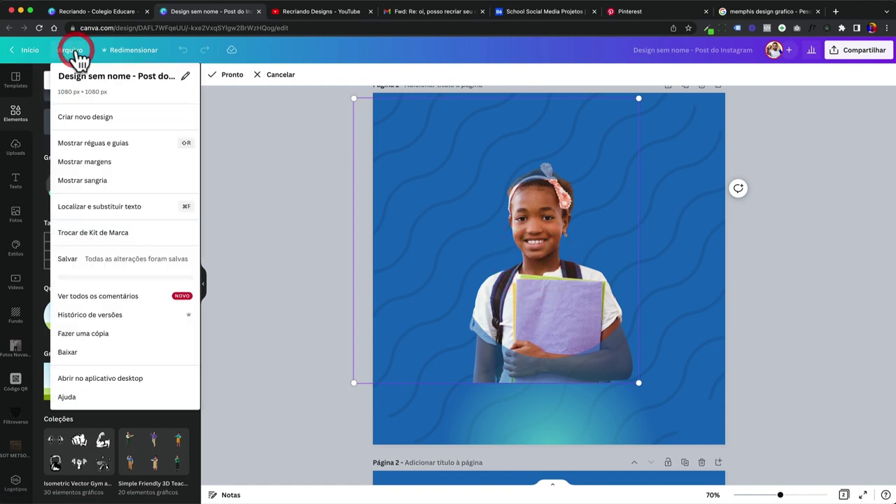
Turn on rulers and place one horizontal and two vertical guides around the girl.
click(99, 143)
drag(555, 90, 561, 173)
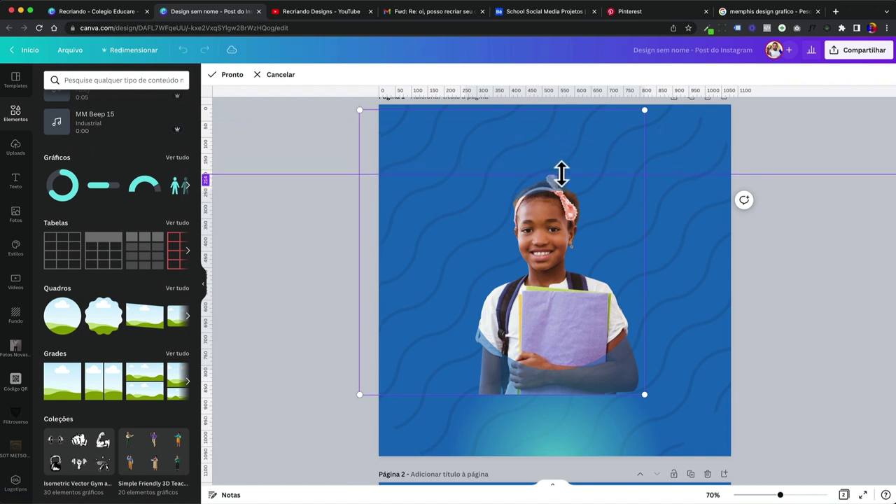
drag(207, 247, 464, 295)
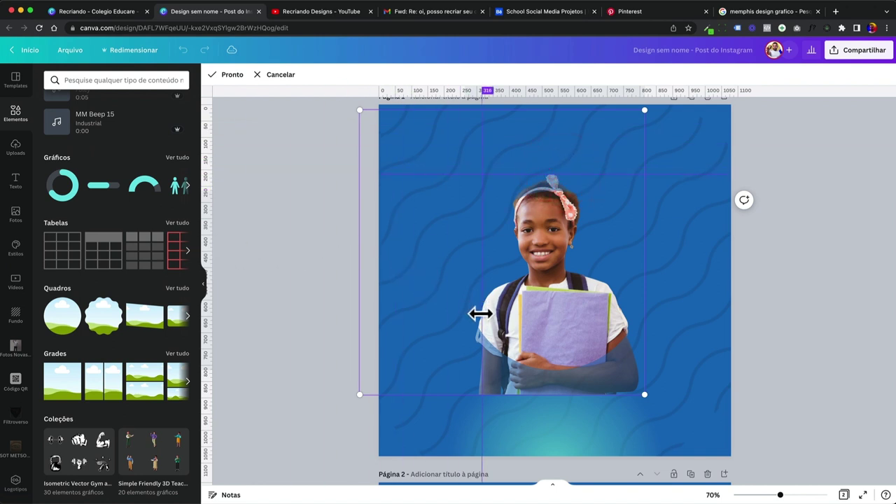
drag(472, 319, 479, 340)
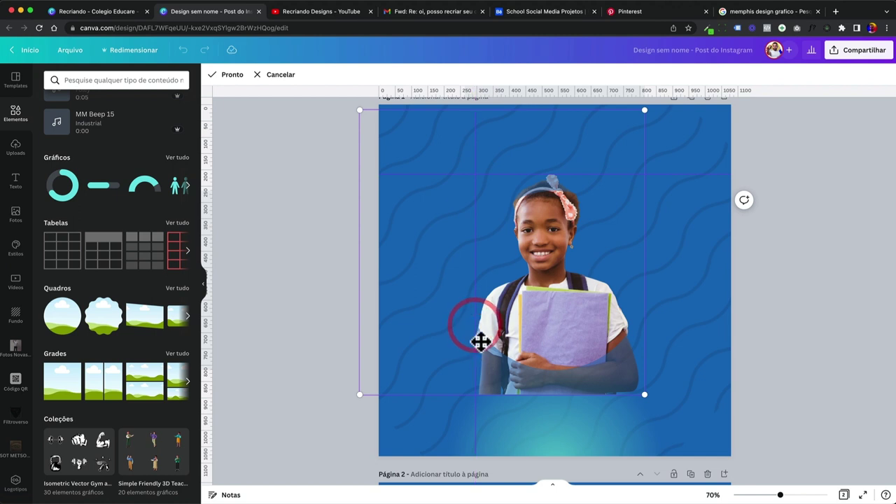
drag(208, 297, 621, 412)
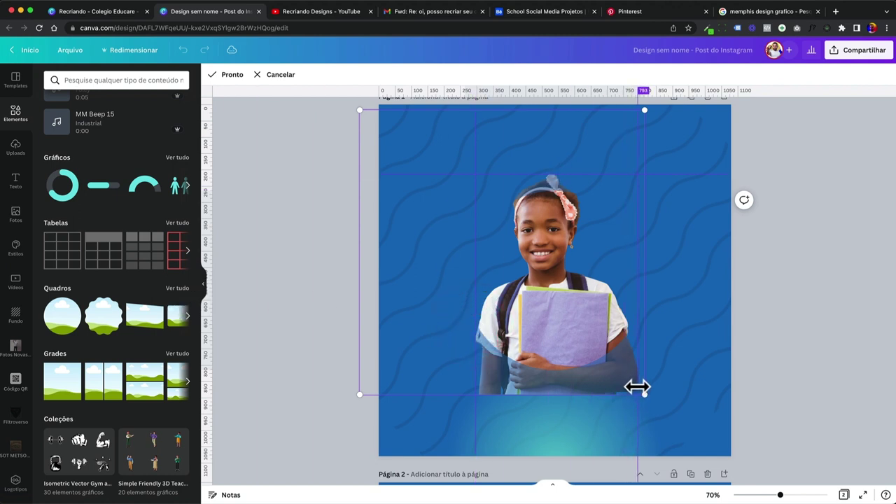
drag(636, 384, 637, 383)
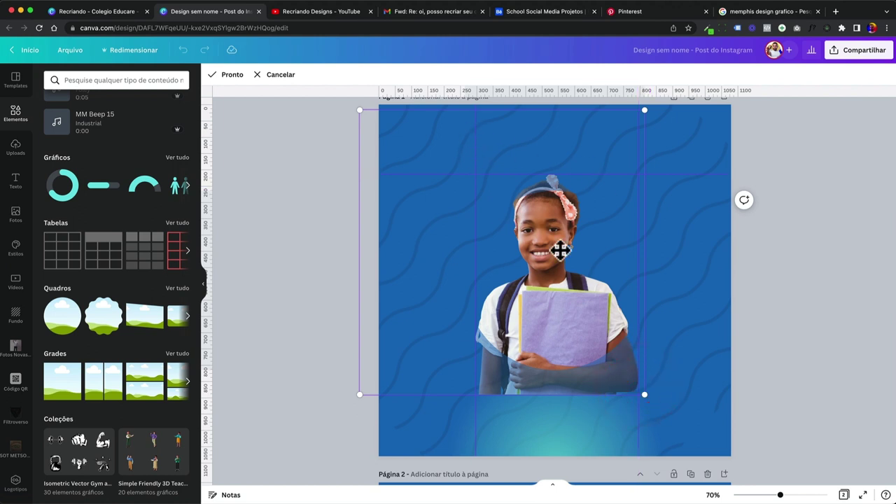
click(234, 75)
Shorten the photo frame from its bottom edge to about 545 × 456.
scroll(335, 290, down, 3)
scroll(336, 290, up, 3)
key(ctrl+z)
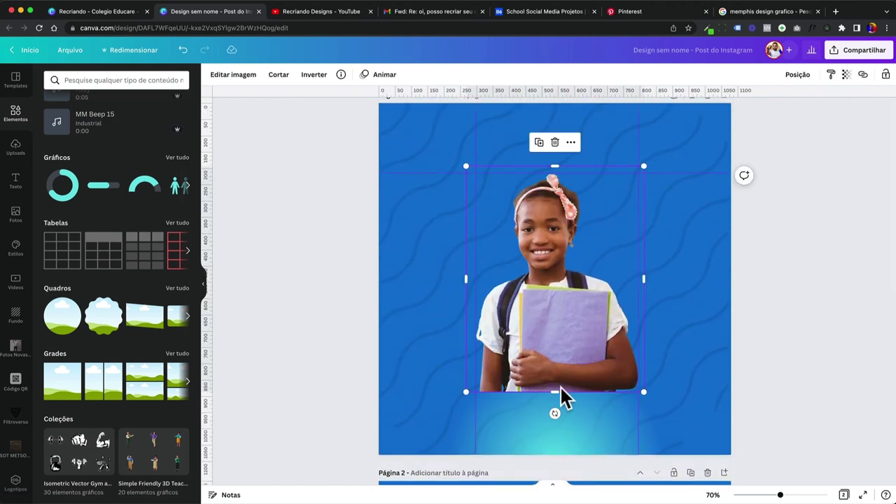
drag(558, 391, 563, 311)
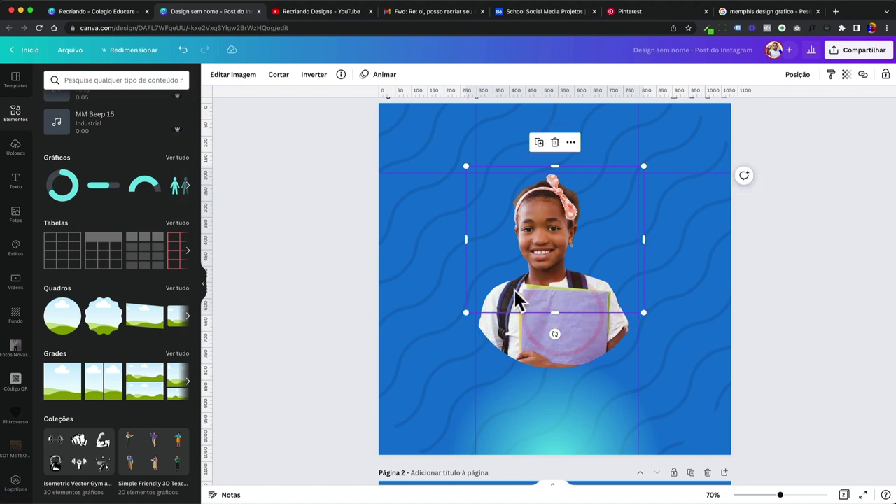
click(494, 335)
double_click(517, 341)
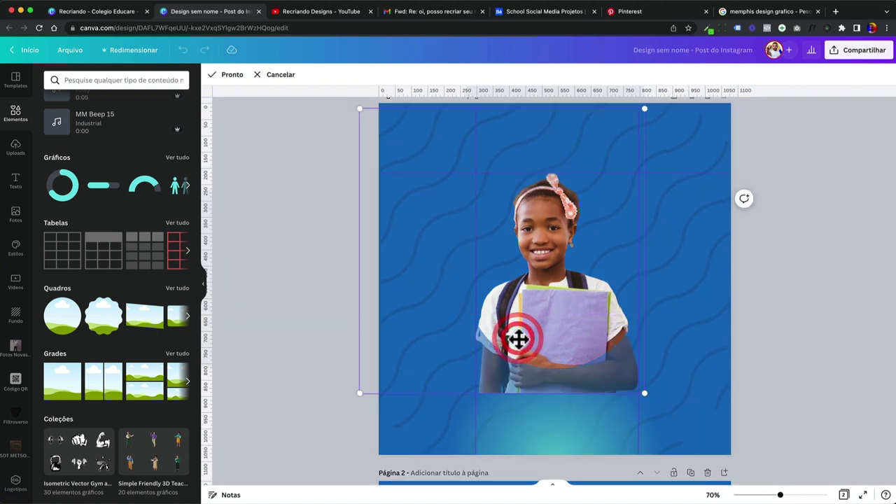
click(316, 245)
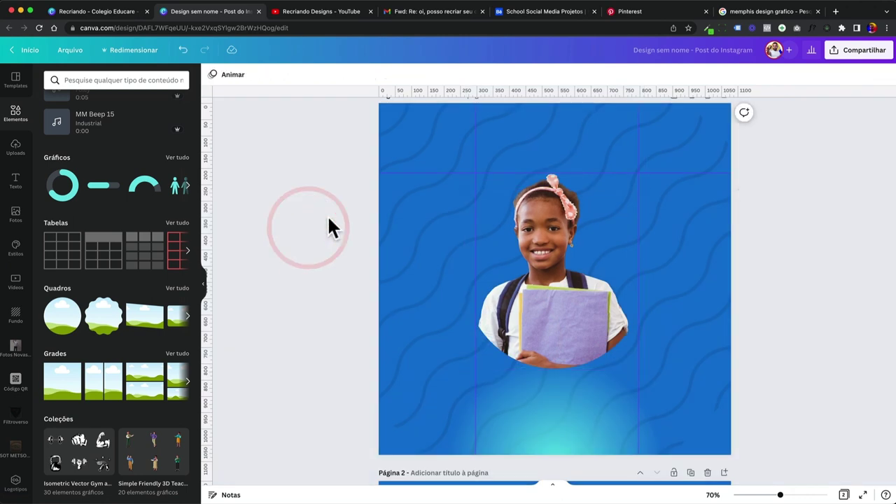
Add an enlarged orange circle and send it behind the girl's photo.
key(c)
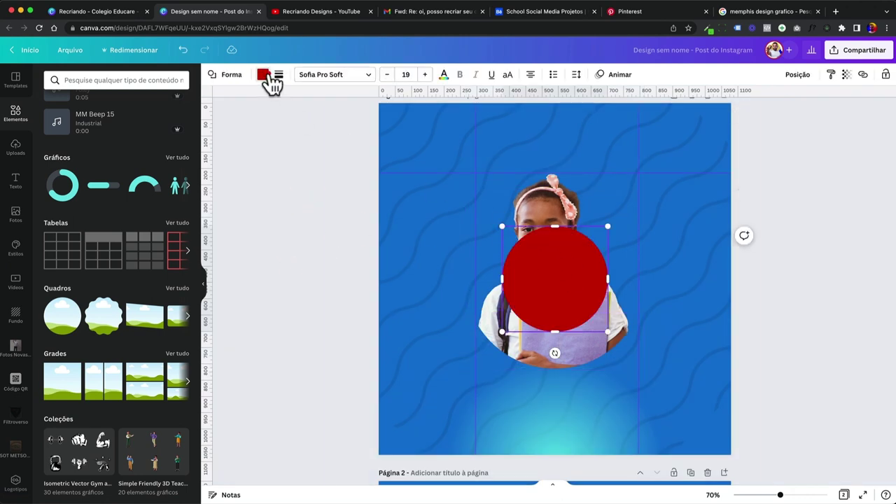
click(263, 74)
click(180, 407)
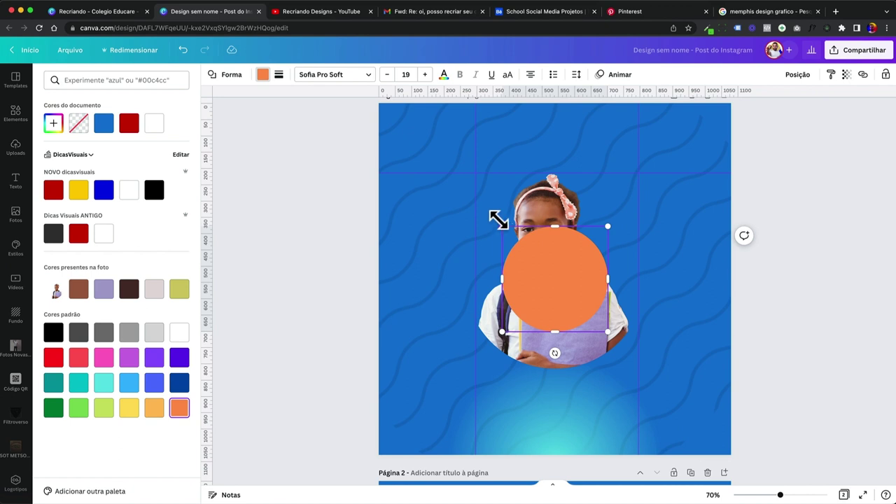
drag(499, 221, 473, 179)
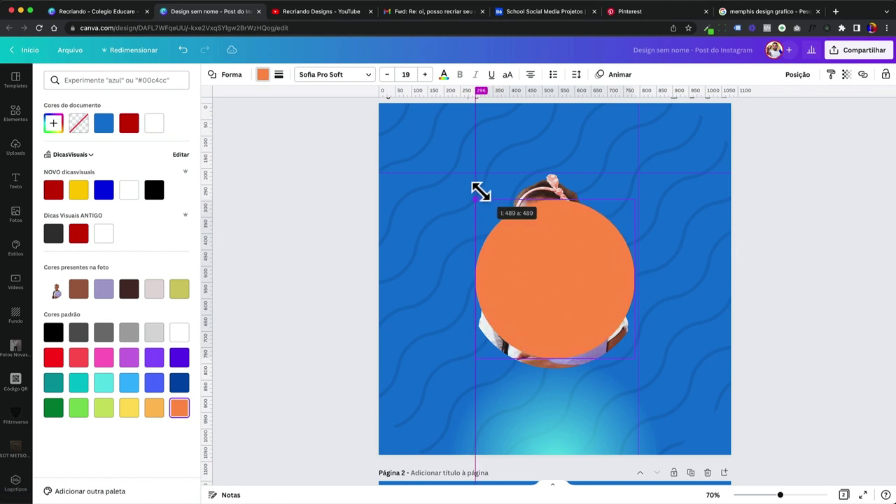
right_click(554, 229)
click(600, 336)
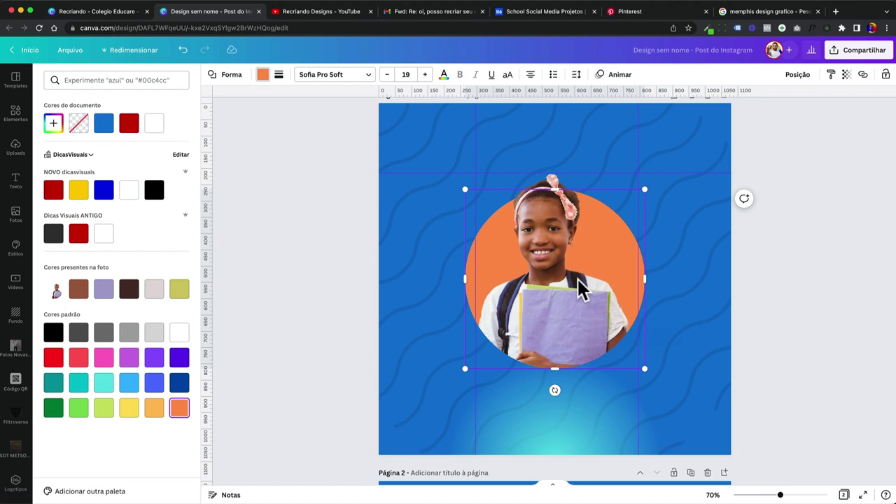
Drag the three guide lines back into the rulers to remove them.
click(549, 180)
scroll(554, 182, up, 5)
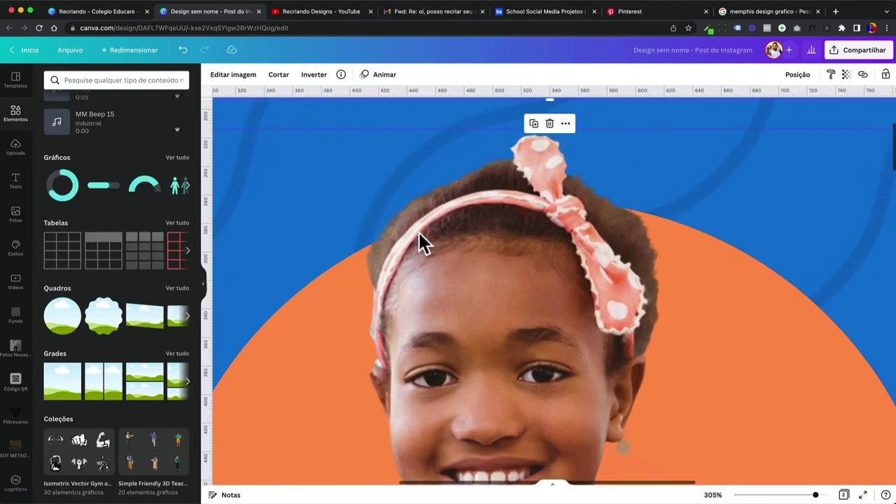
scroll(522, 208, down, 5)
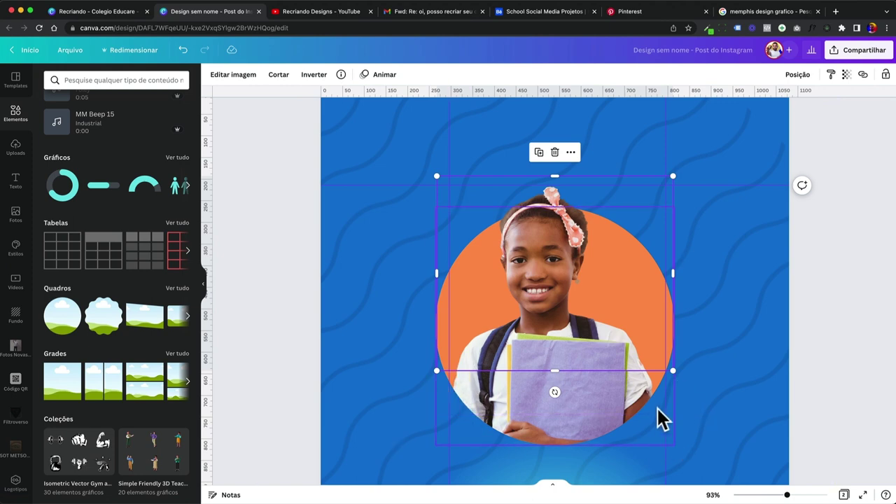
scroll(515, 203, down, 1)
click(401, 339)
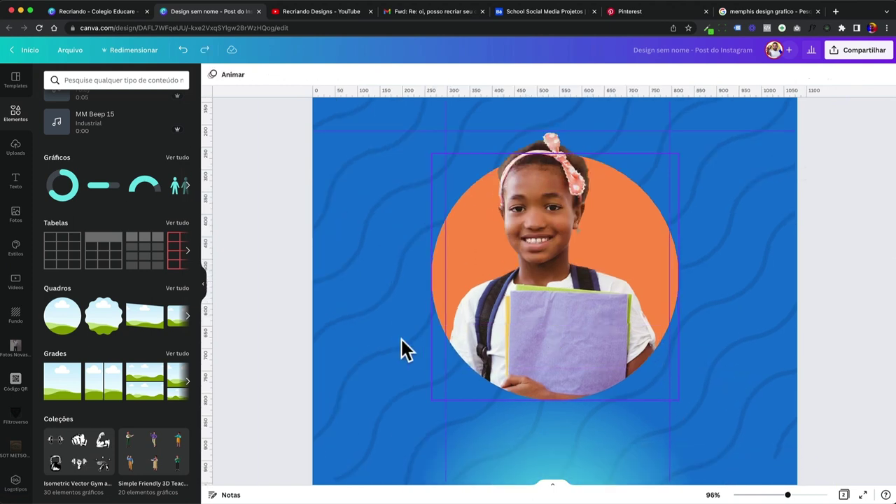
scroll(288, 305, down, 3)
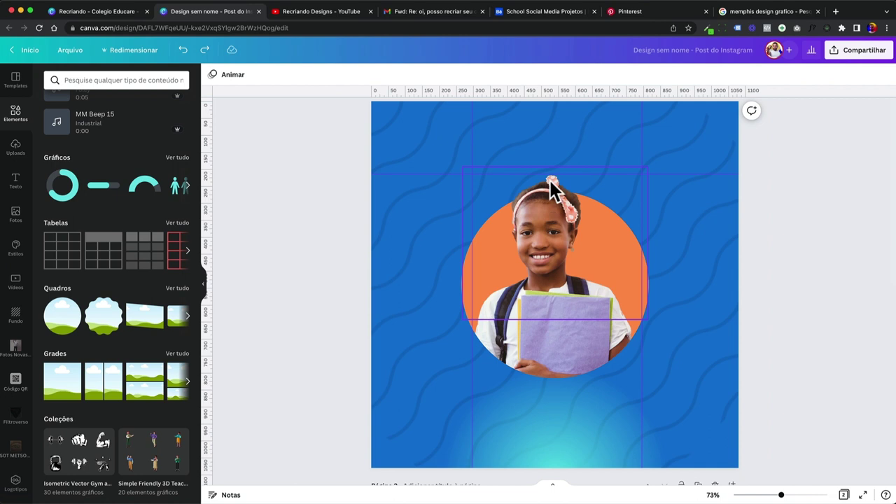
drag(473, 360, 210, 346)
drag(466, 174, 481, 58)
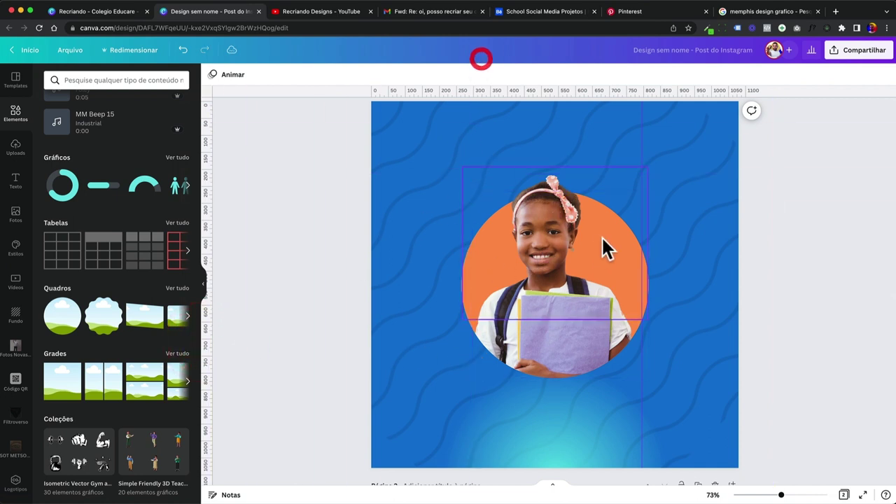
drag(641, 178, 648, 92)
click(326, 260)
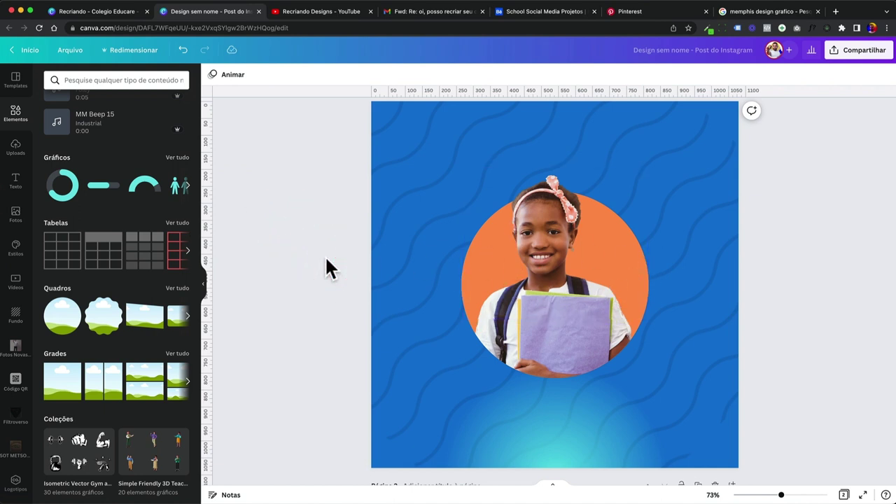
Add the headline 'O colégio com a qualidade' at top-left, enlarged to 46.6 and slightly tilted.
key(t)
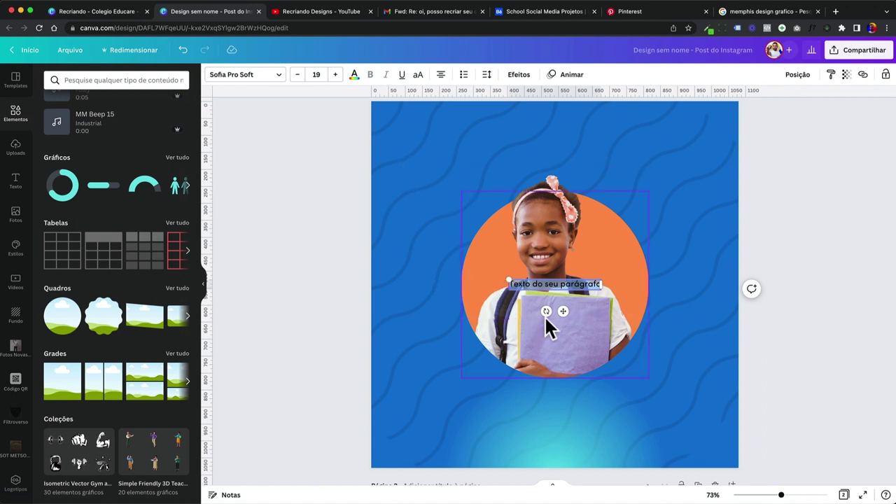
drag(563, 311, 497, 173)
double_click(486, 161)
text(O colégio com a qualidade)
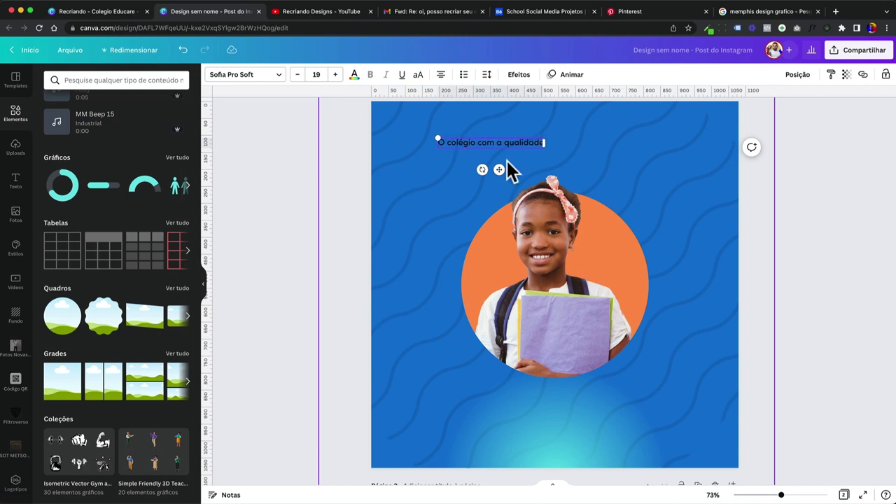
click(99, 13)
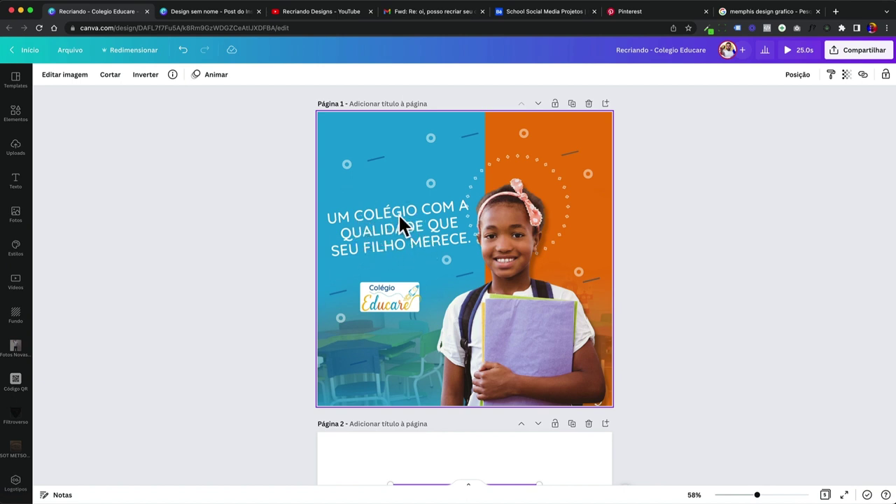
click(183, 13)
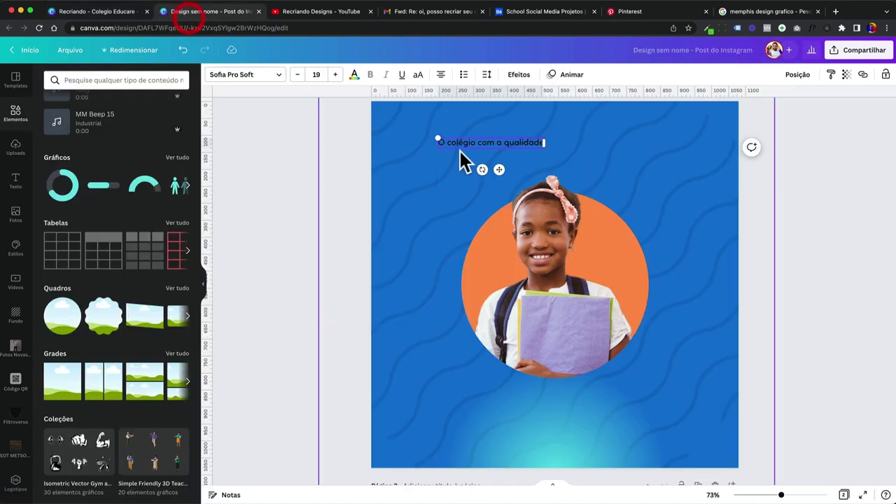
drag(482, 171, 278, 198)
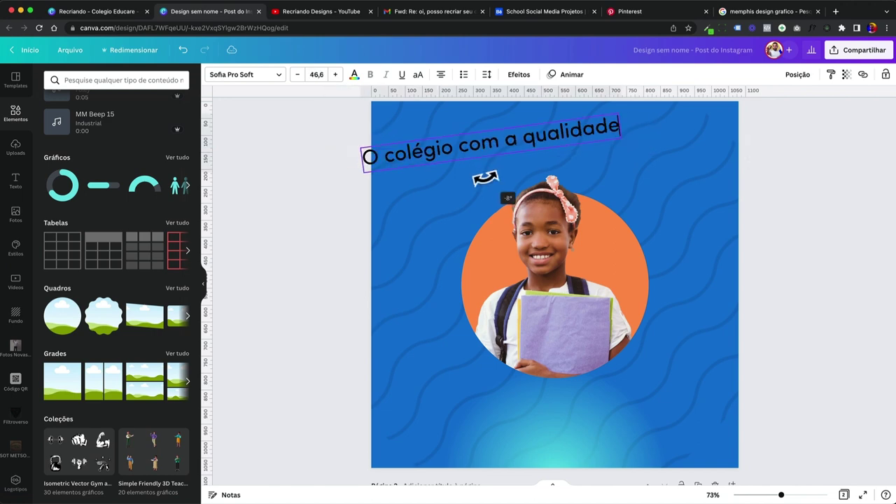
drag(420, 152, 426, 173)
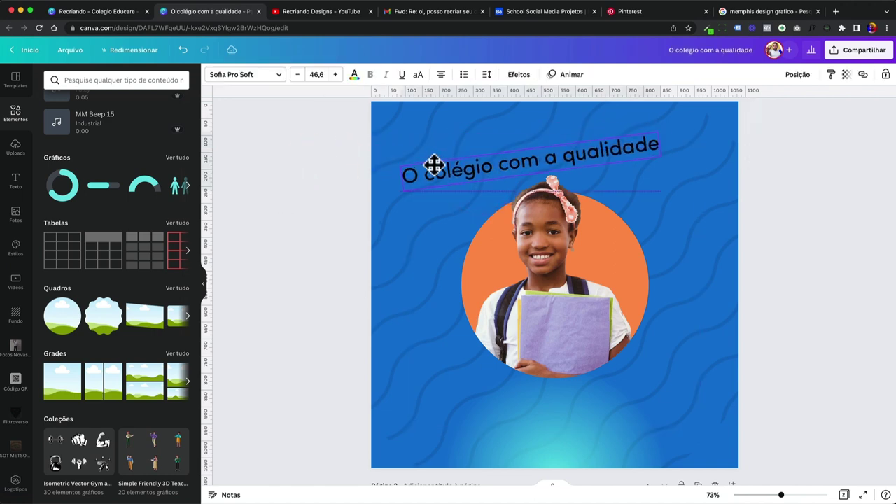
Check the font of the original Educare curved headline in the reference design.
click(98, 11)
scroll(340, 276, down, 5)
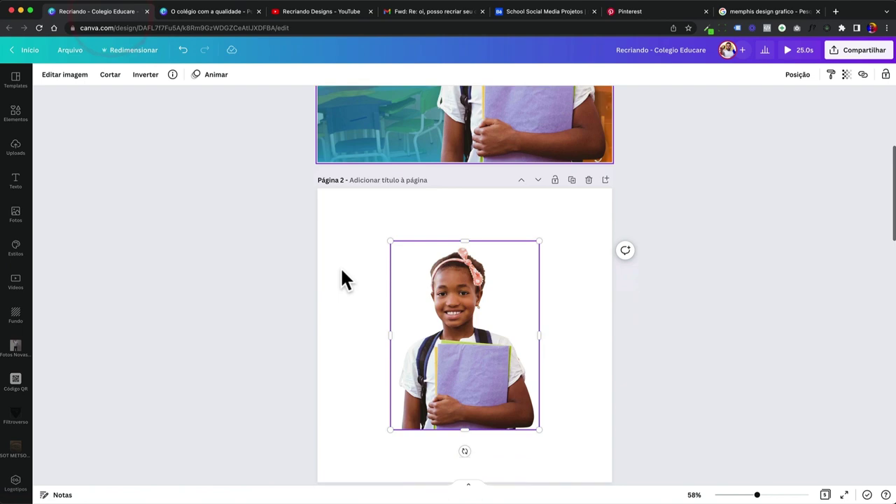
scroll(340, 276, down, 5)
click(386, 294)
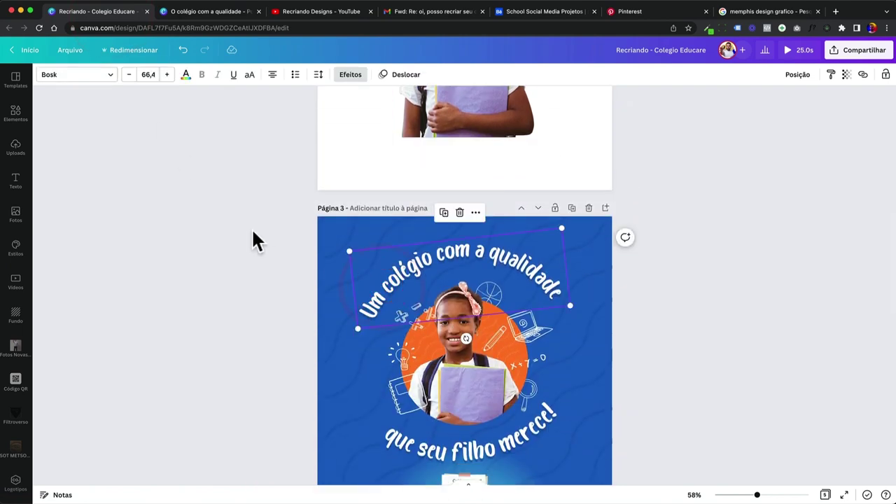
scroll(251, 231, down, 1)
click(210, 12)
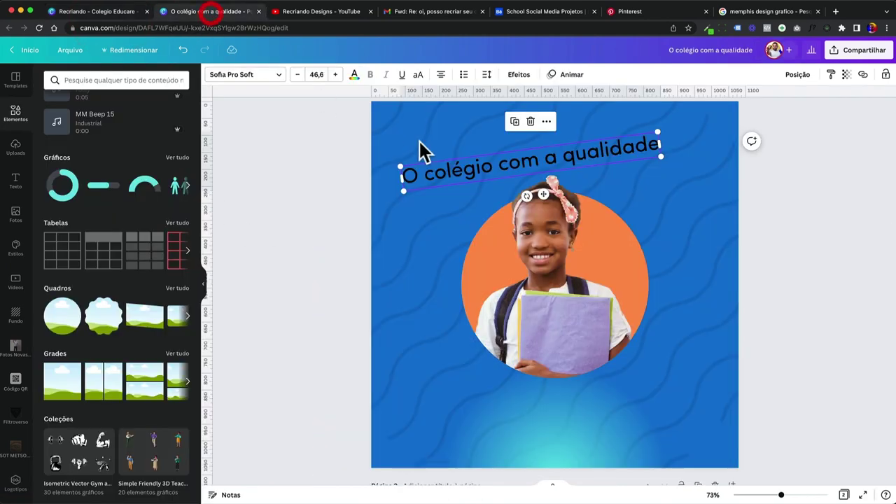
click(256, 84)
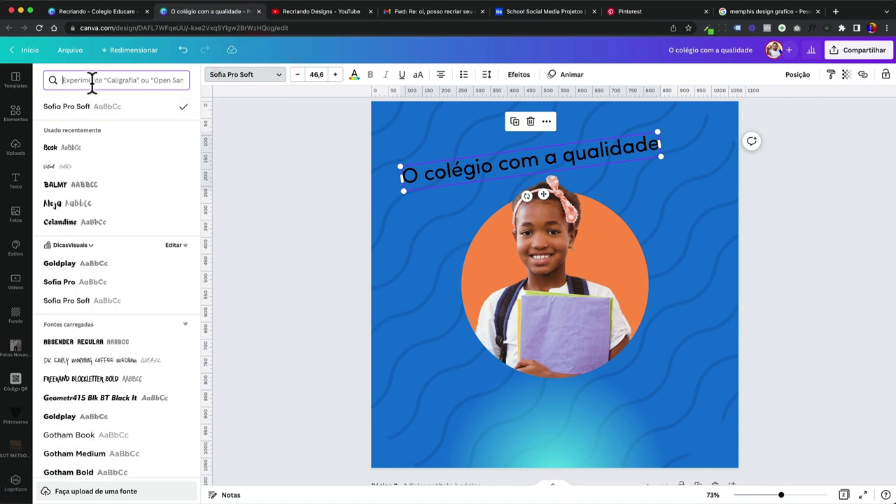
Set the headline to the Bosk handwriting font in white.
click(91, 81)
click(69, 106)
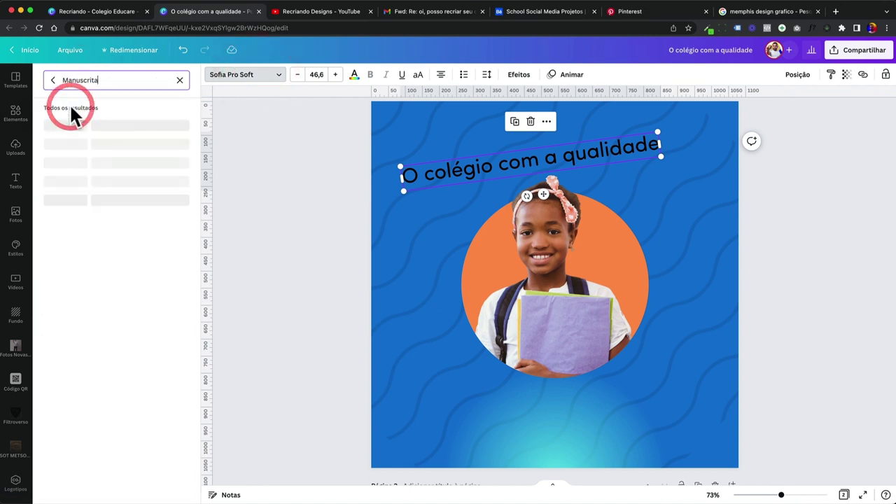
scroll(130, 194, down, 3)
scroll(133, 193, down, 2)
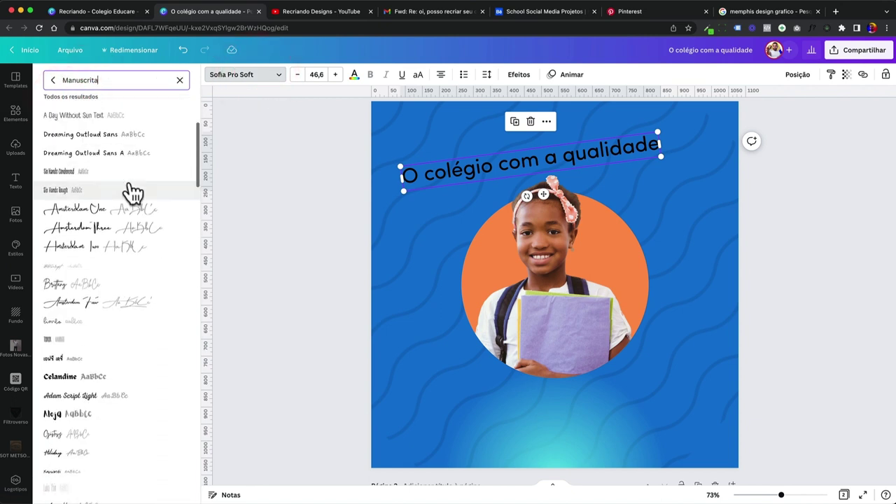
scroll(133, 260, down, 3)
scroll(112, 306, down, 1)
scroll(112, 306, down, 1)
scroll(112, 306, down, 2)
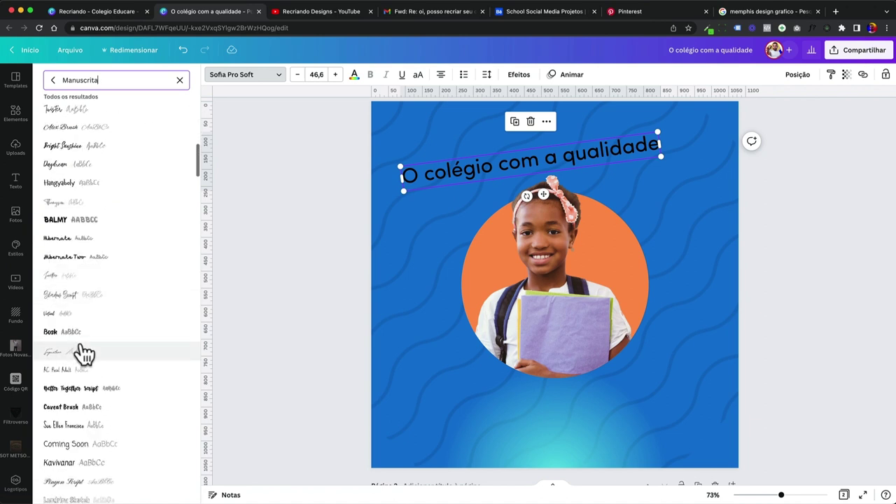
click(81, 333)
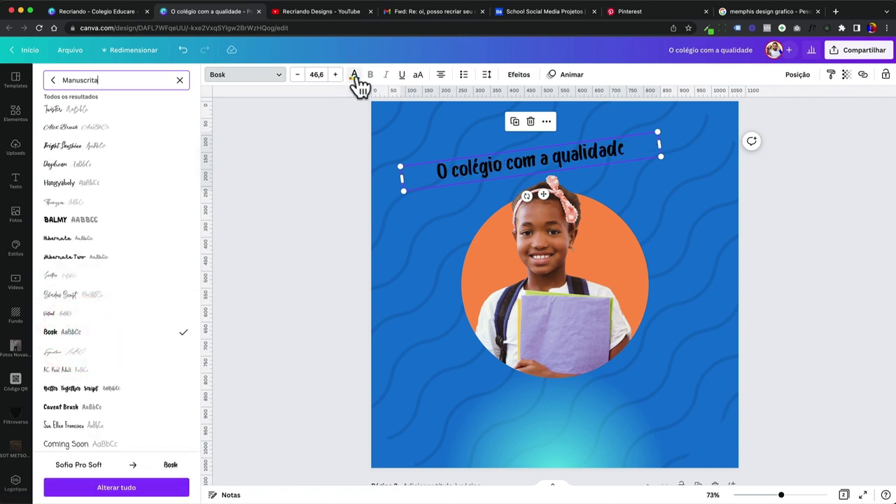
click(354, 74)
click(154, 124)
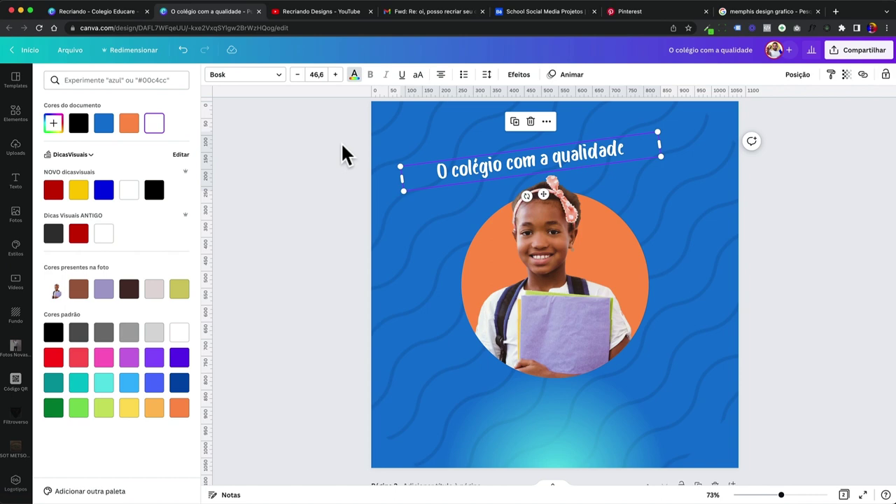
Curve the headline, enlarge it to 69.3, add a Shadow, then open the Dicas Visuais YouTube channel.
click(519, 75)
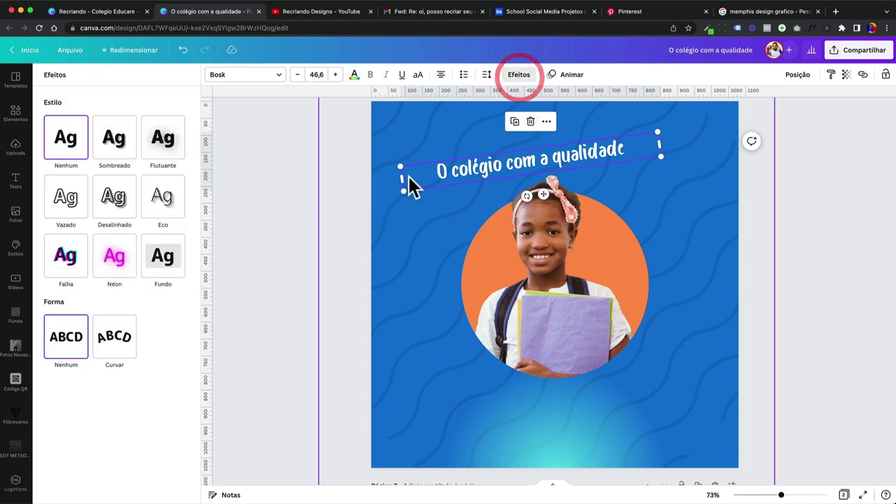
click(114, 338)
mouse_move(163, 393)
mouse_down()
mouse_move(198, 394)
mouse_move(153, 394)
mouse_up()
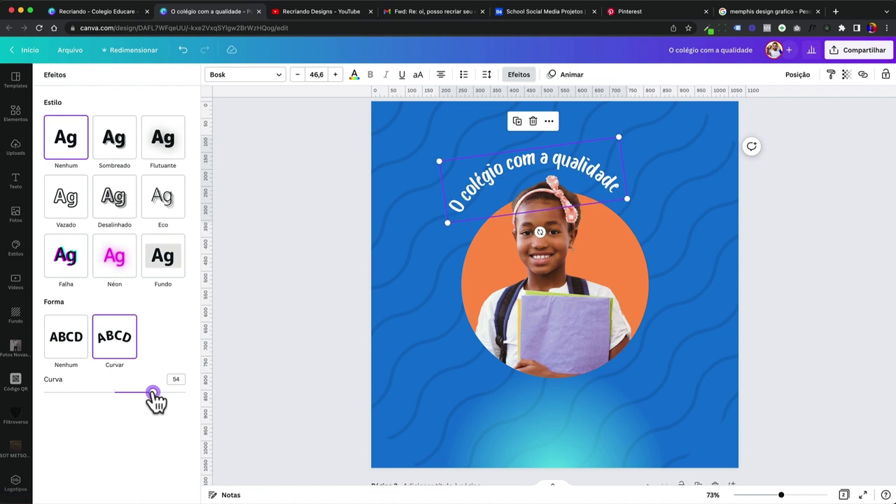
drag(536, 231, 543, 246)
click(117, 165)
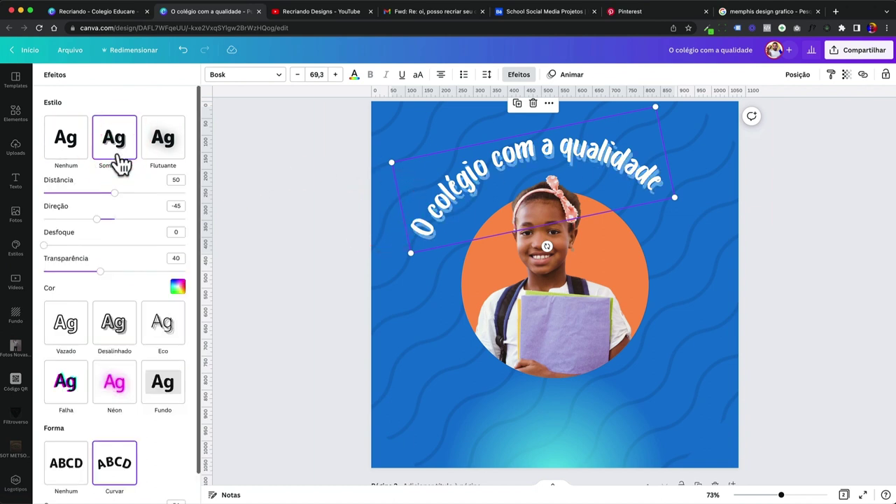
click(321, 12)
click(161, 280)
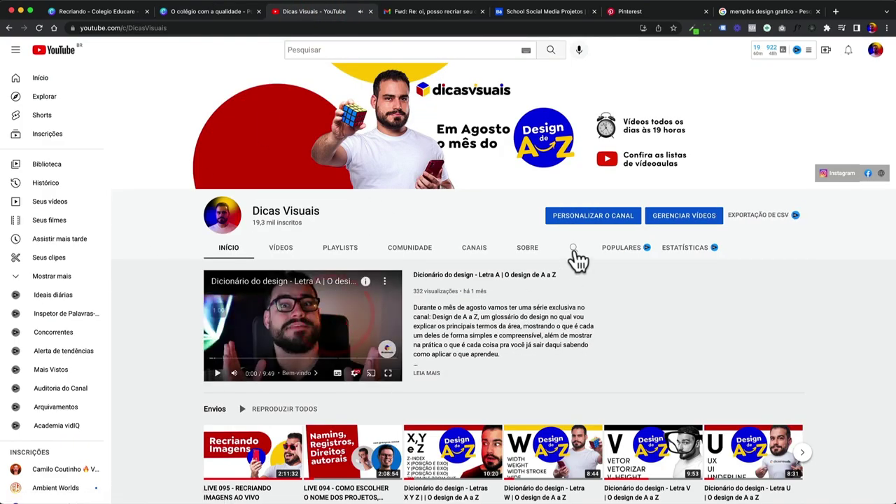
Search the Dicas Visuais channel for 'sombra' videos, then return to the Canva headline.
click(575, 253)
text(sombra)
key(Return)
scroll(557, 259, down, 2)
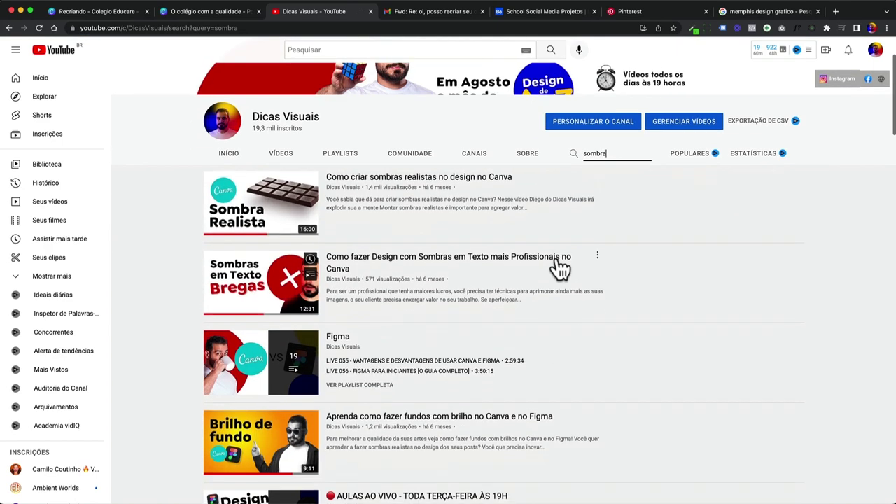
scroll(201, 301, up, 5)
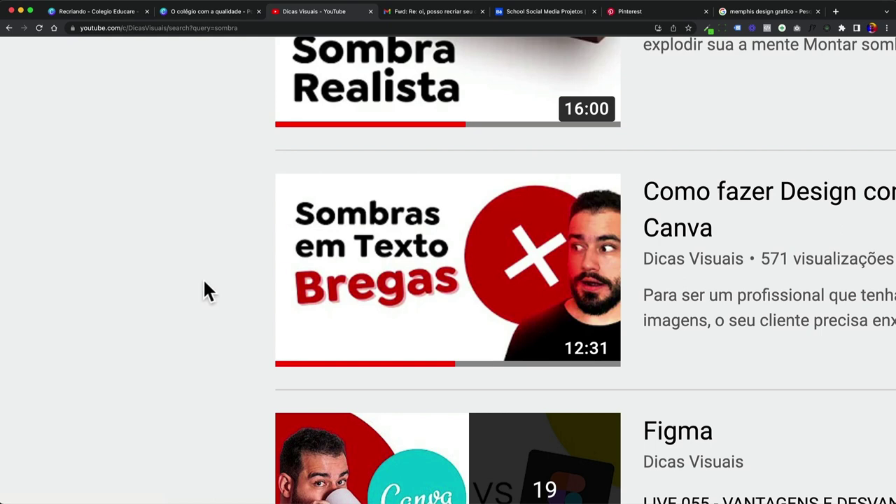
click(188, 13)
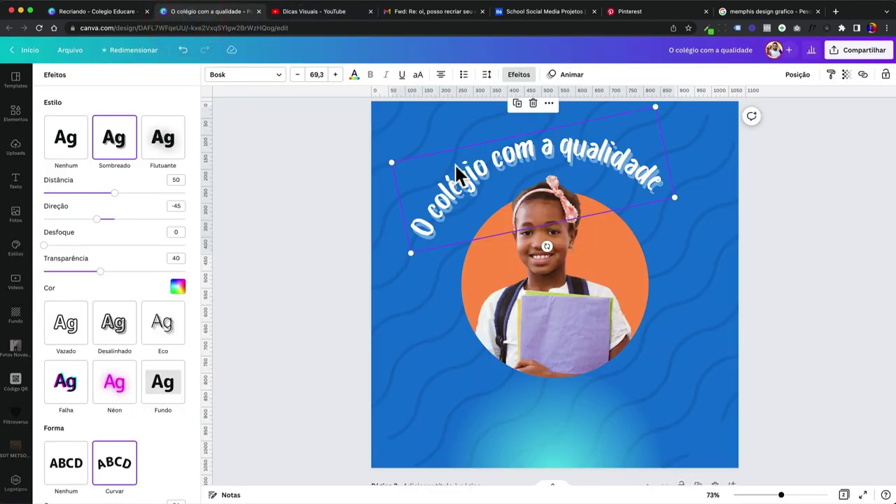
Give the headline shadow distance 8 and a dark navy #0A4D8B colour at transparency 21.
drag(114, 193, 43, 193)
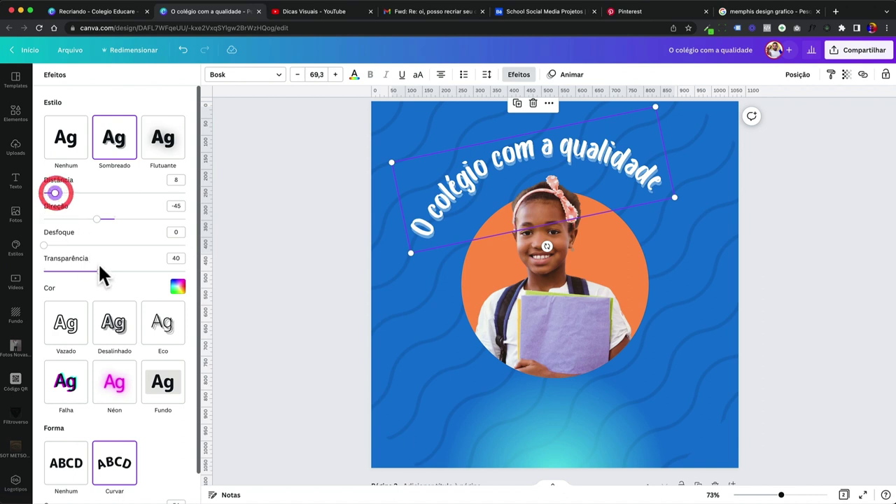
click(177, 288)
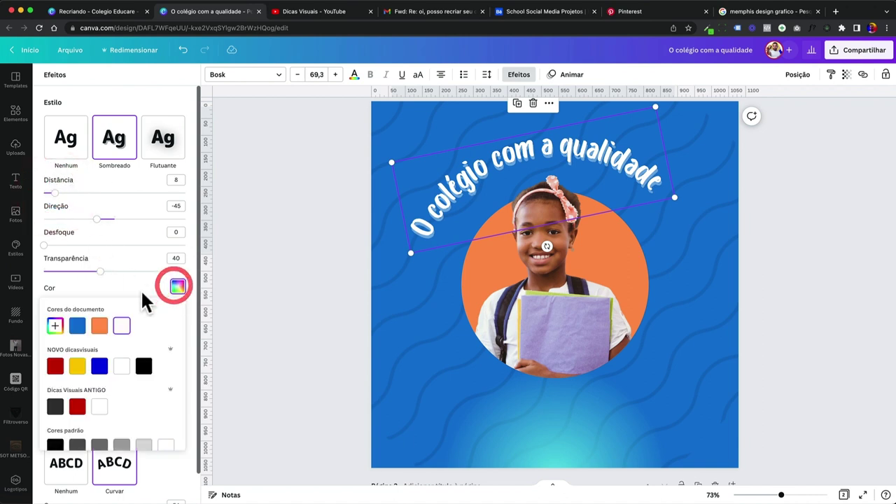
click(144, 366)
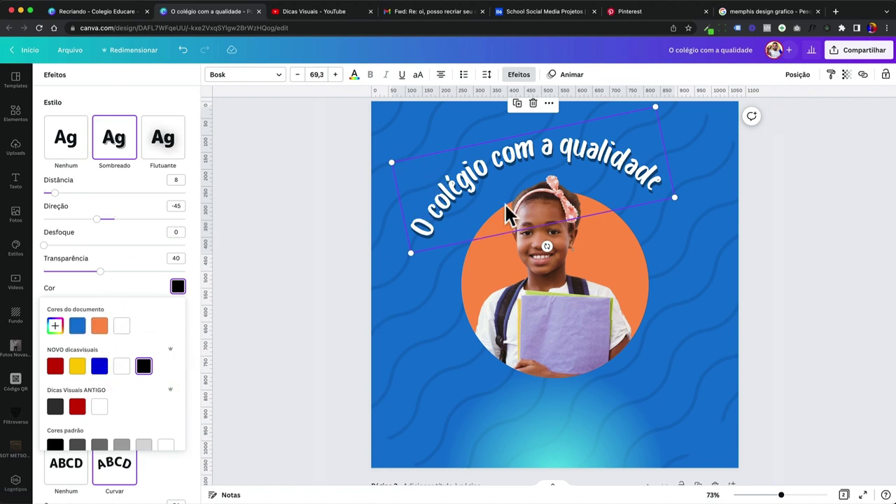
click(77, 326)
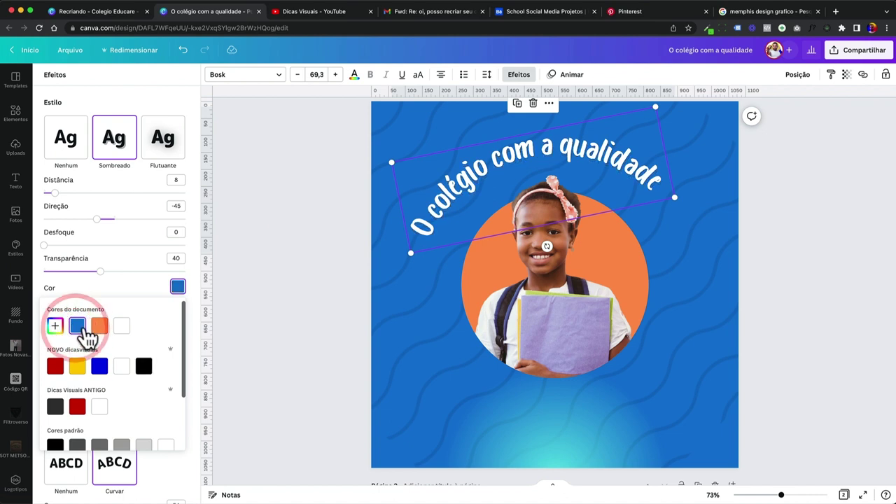
click(55, 326)
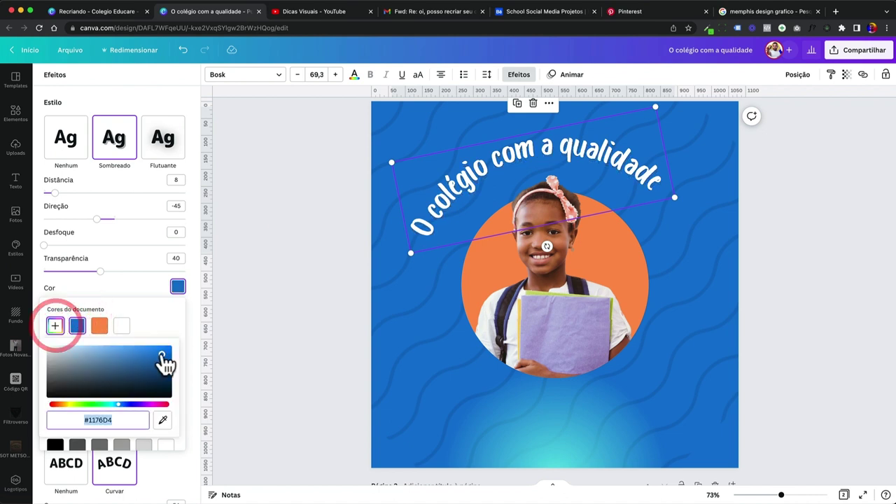
mouse_move(163, 371)
mouse_down()
mouse_move(167, 414)
mouse_move(163, 369)
mouse_up()
click(64, 257)
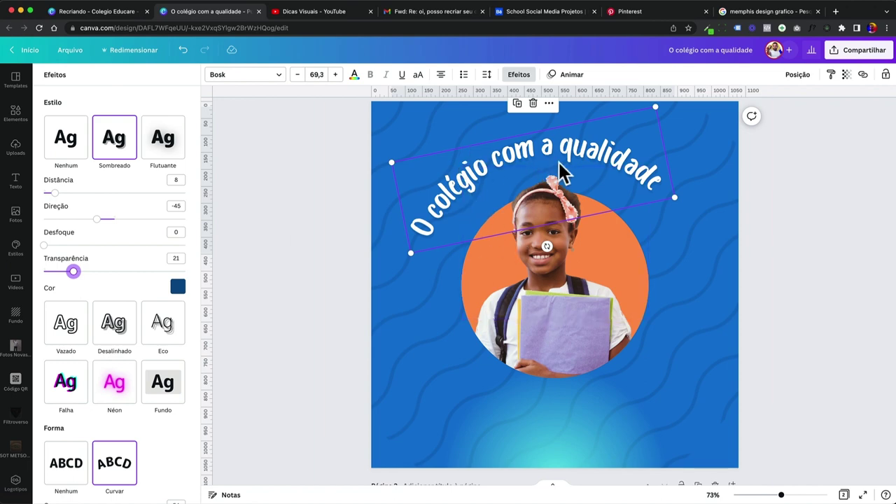
Reselect the curved headline and duplicate it.
click(296, 223)
click(452, 205)
key(ctrl+d)
Move the copy below the photo and retype it as 'que o seu filho merece!'.
drag(467, 200, 494, 405)
double_click(494, 405)
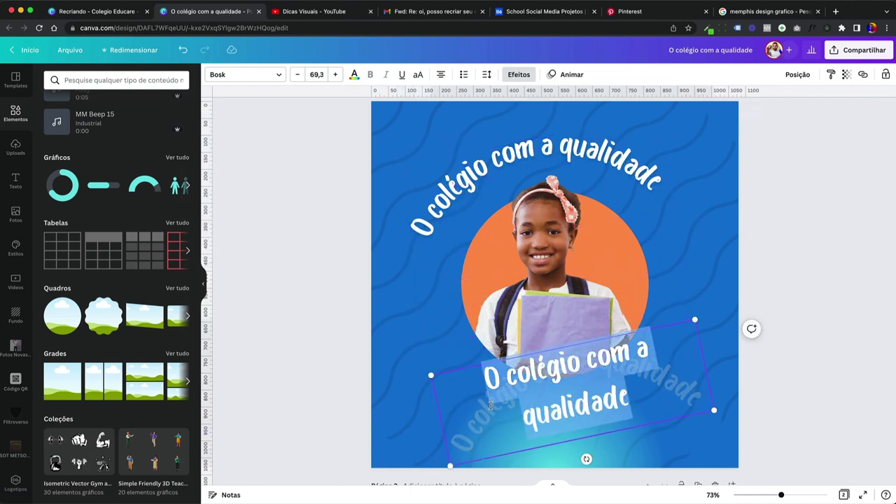
text(que o seu filho merec)
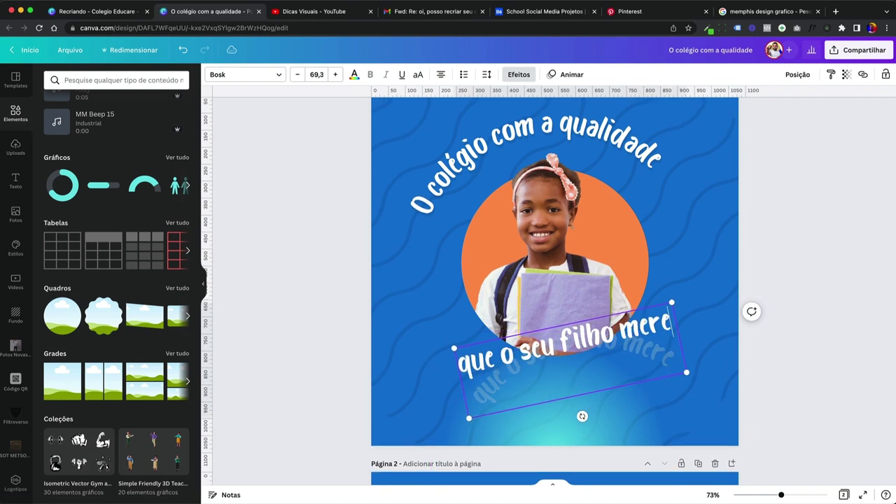
text(e)
click(123, 11)
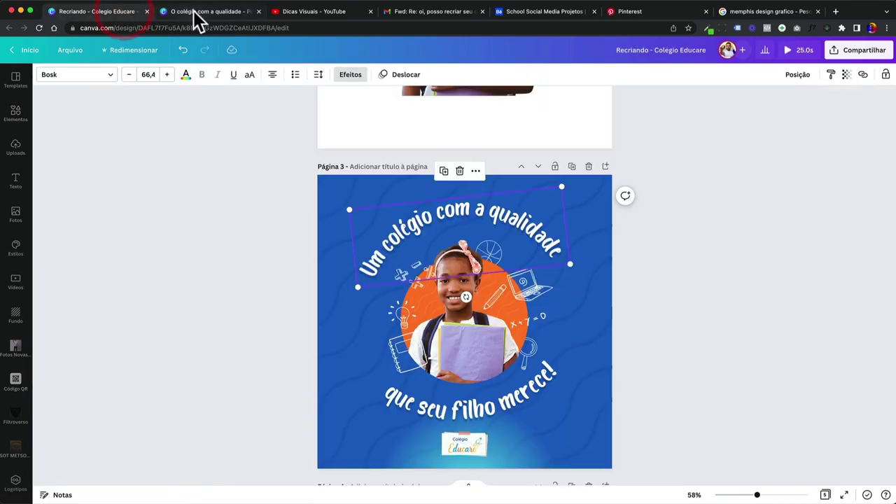
click(198, 15)
text(!)
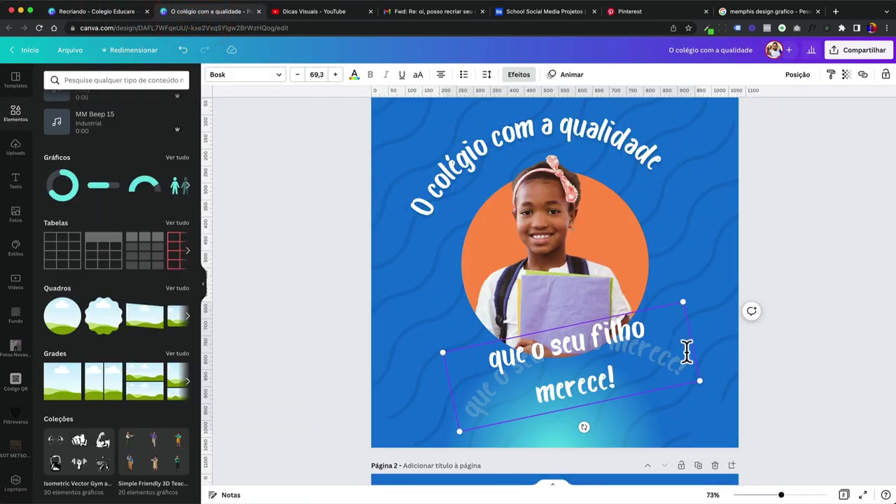
click(340, 350)
Set the bottom text's Curve to -54 and its shadow to direction 40, distance 77.
click(620, 362)
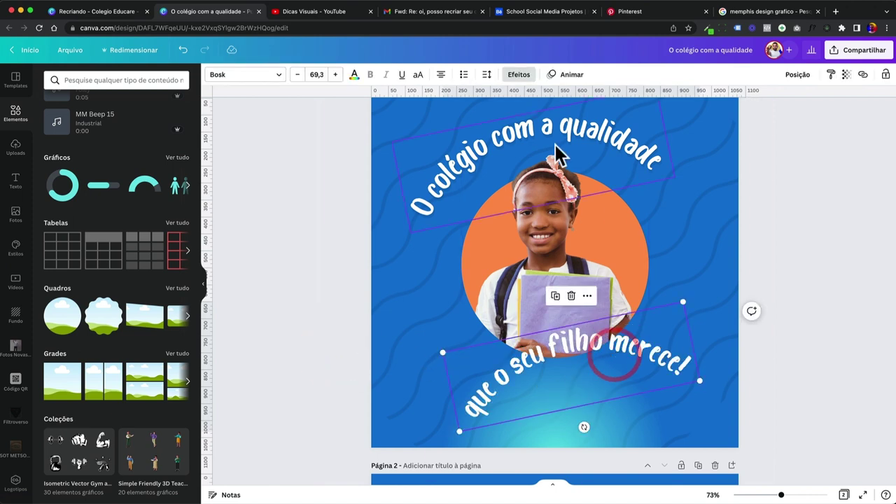
click(520, 74)
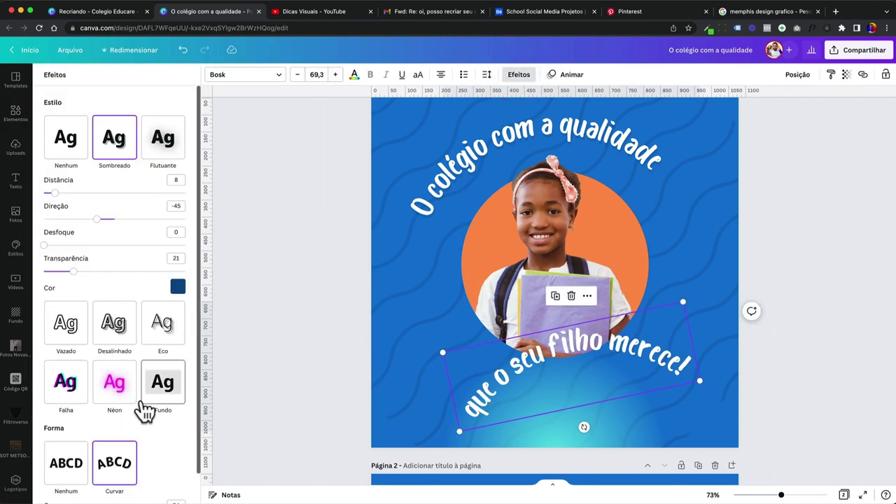
scroll(147, 441, down, 2)
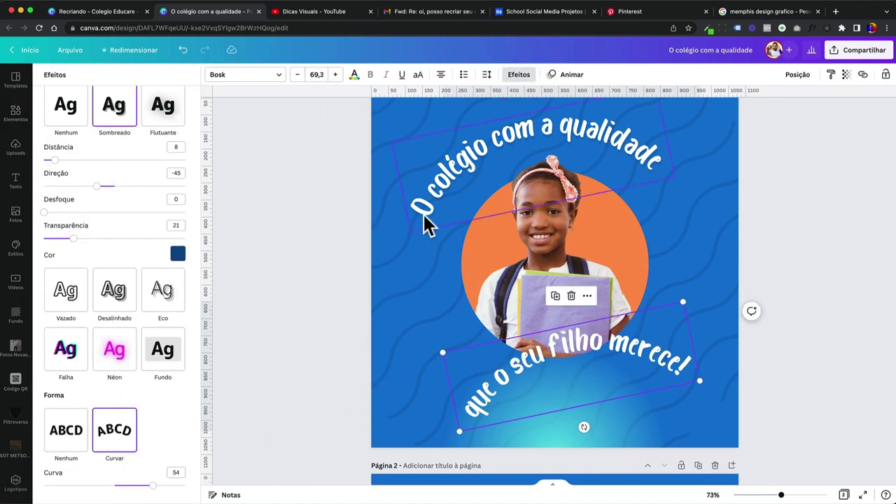
click(170, 472)
text(-54)
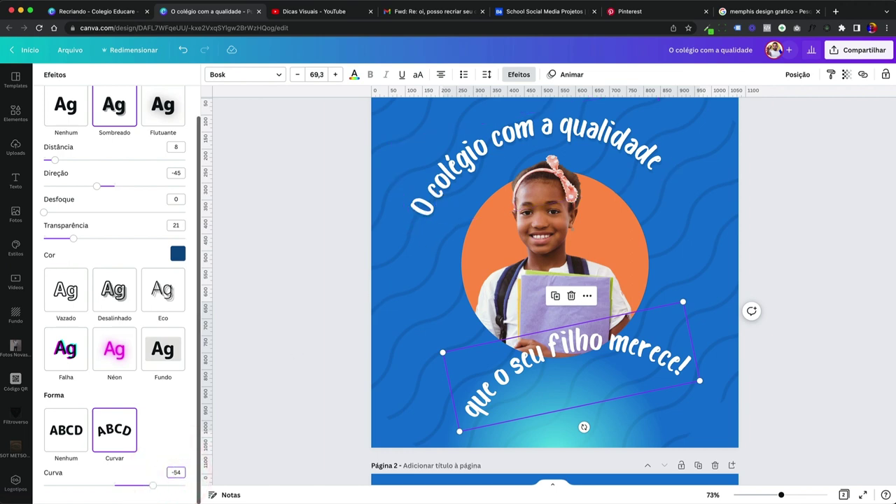
key(Return)
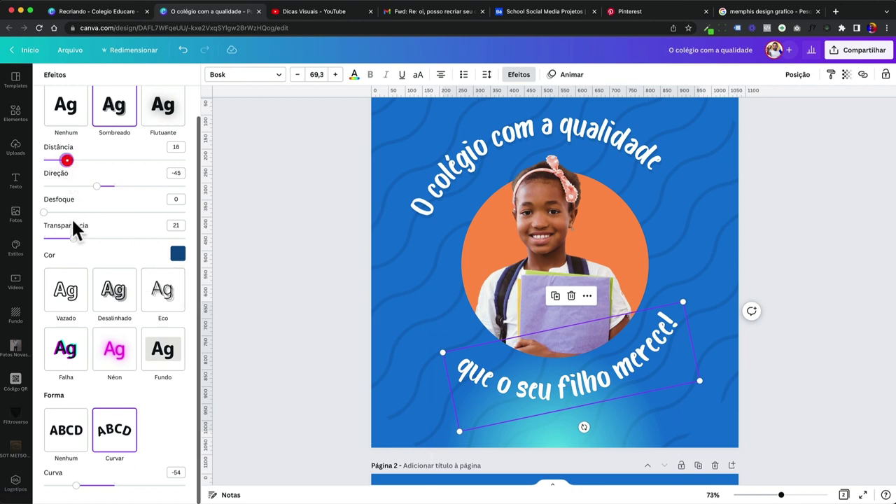
drag(97, 186, 129, 186)
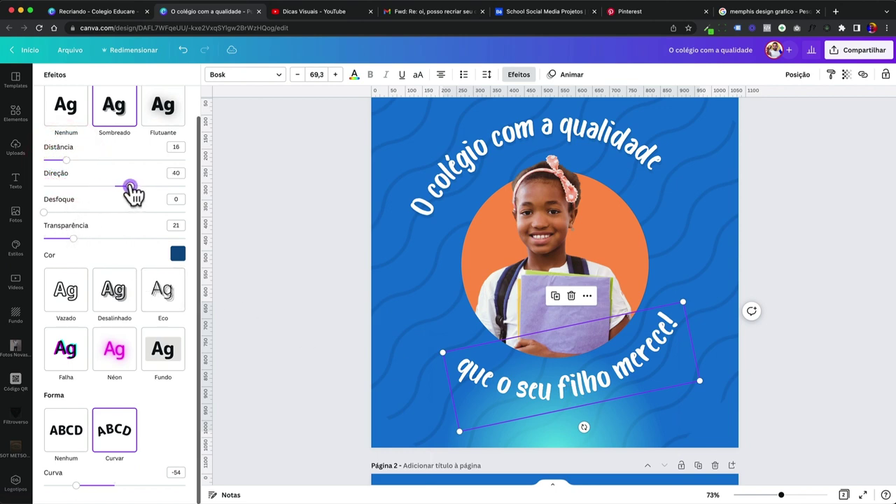
drag(67, 160, 154, 161)
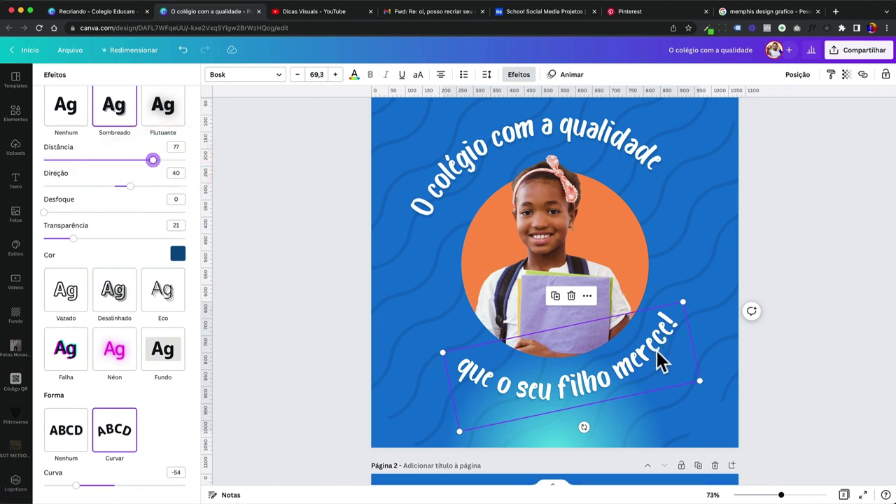
Review the finished layout, then compare it with the Colegio Educare reference design.
click(314, 327)
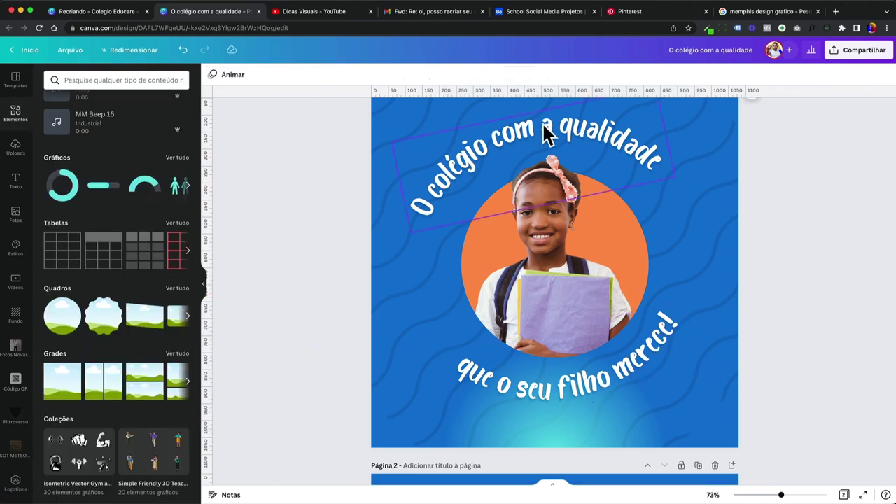
click(562, 377)
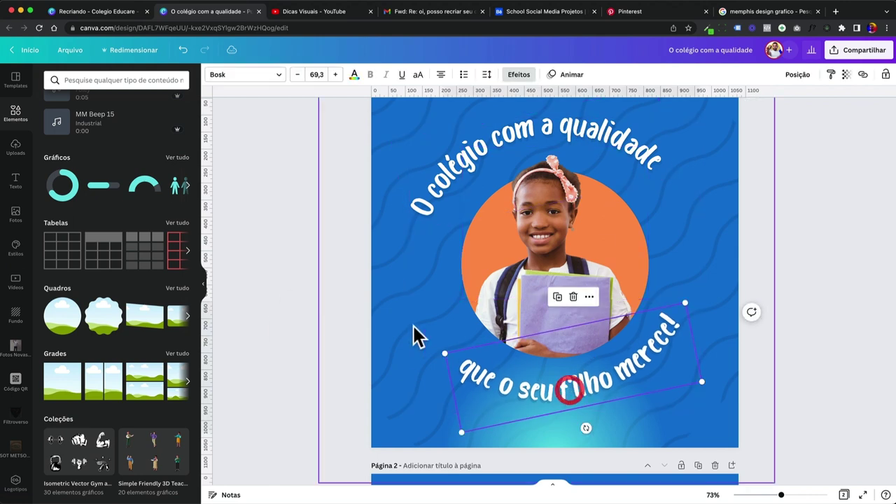
scroll(372, 309, up, 1)
click(333, 287)
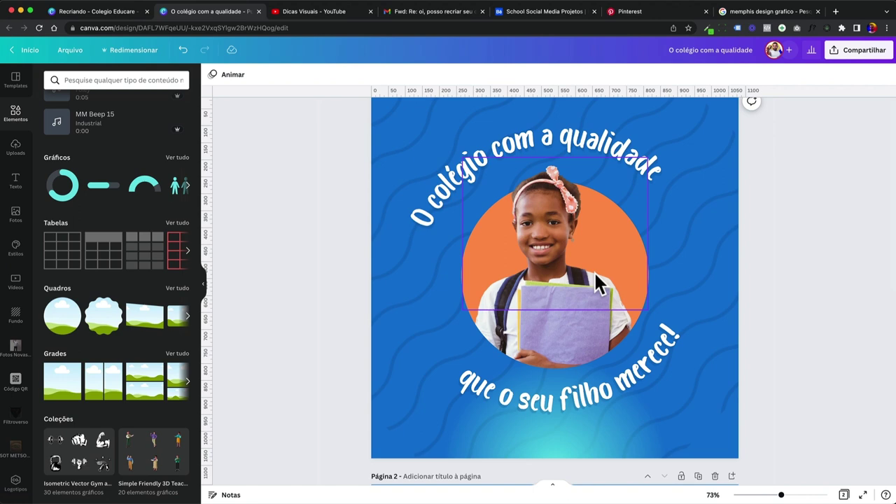
click(124, 12)
scroll(407, 318, down, 1)
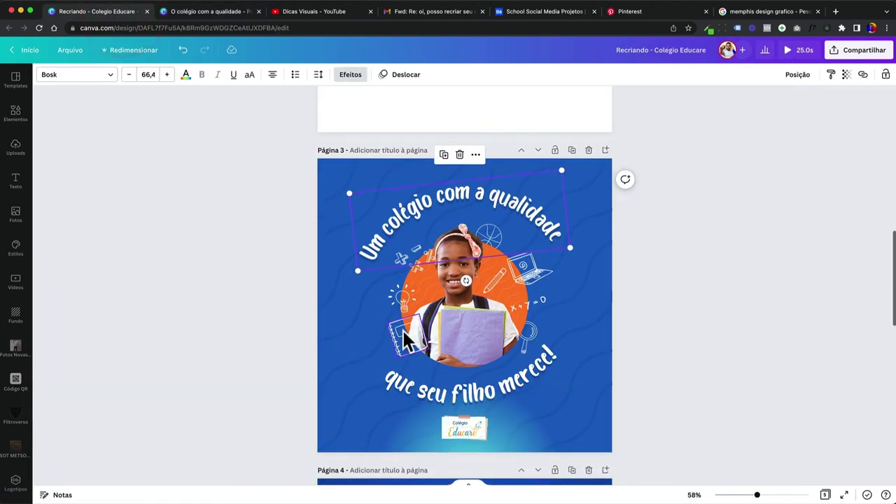
Inspect the lightbulb and laptop doodles in the reference design.
click(396, 305)
ctrl+scroll(396, 303, up, 5)
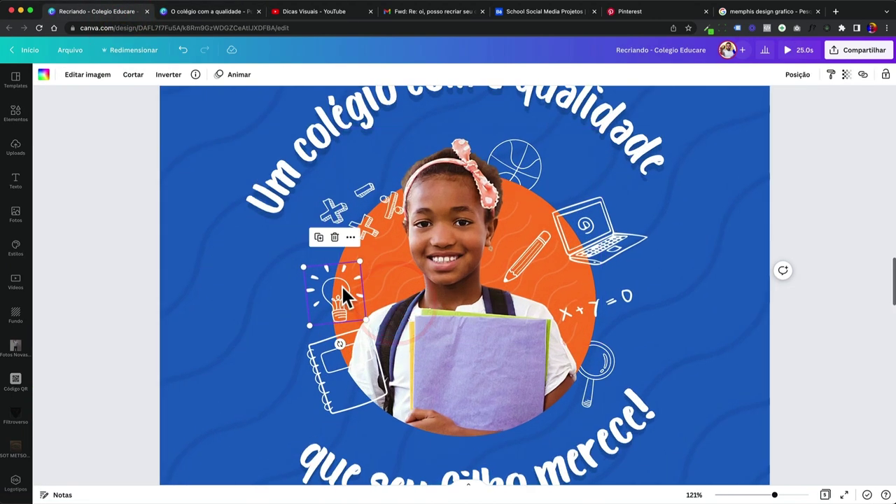
click(611, 247)
Back in the O colégio com a qualidade design, search Elements for 'pencil doodle'.
click(210, 12)
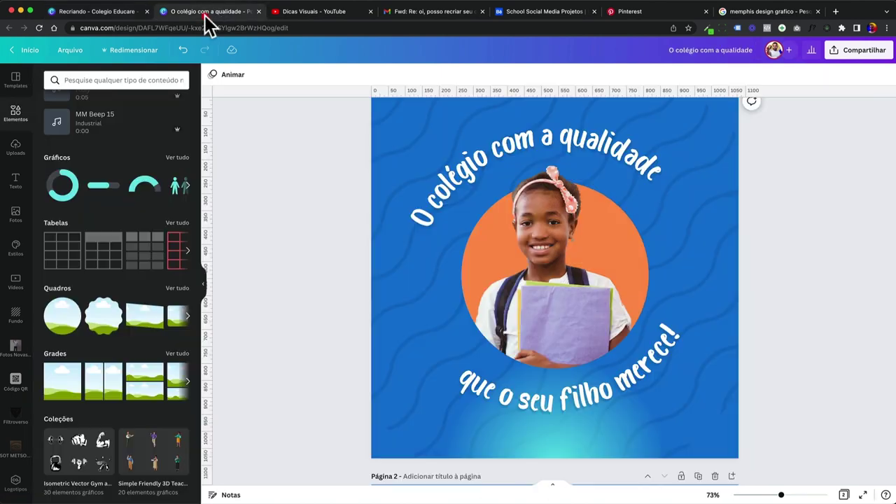
click(280, 225)
click(20, 113)
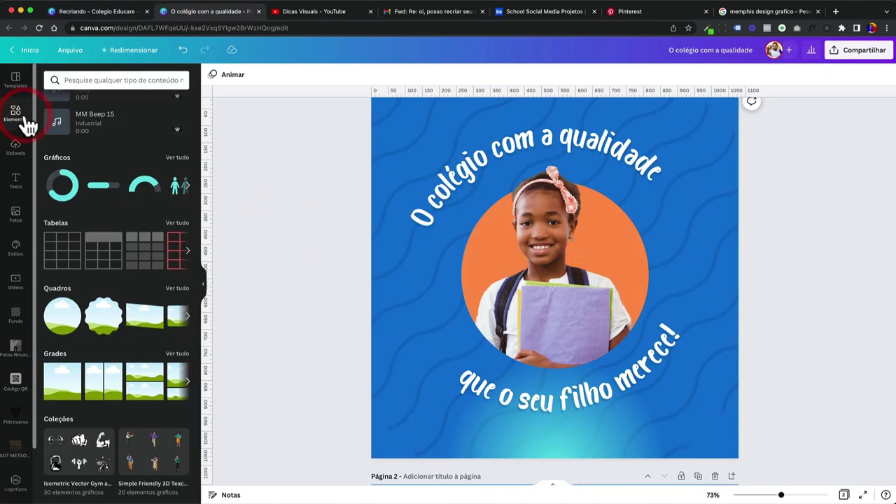
scroll(90, 136, up, 5)
scroll(96, 134, up, 5)
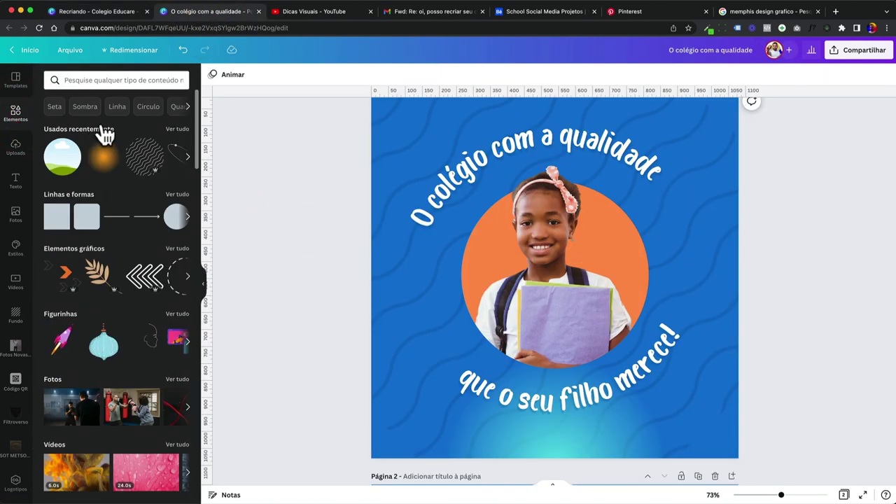
click(83, 79)
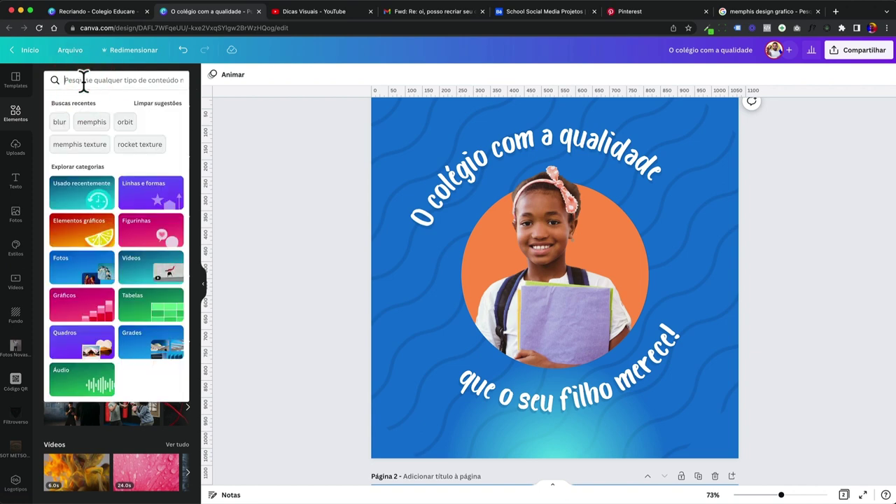
text(pnecil)
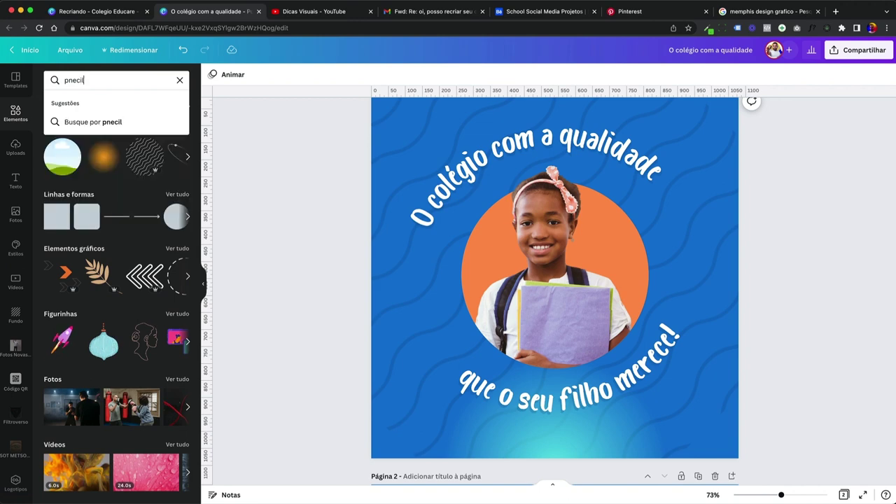
key(BackSpace)
key(BackSpace)
text(en)
text(l)
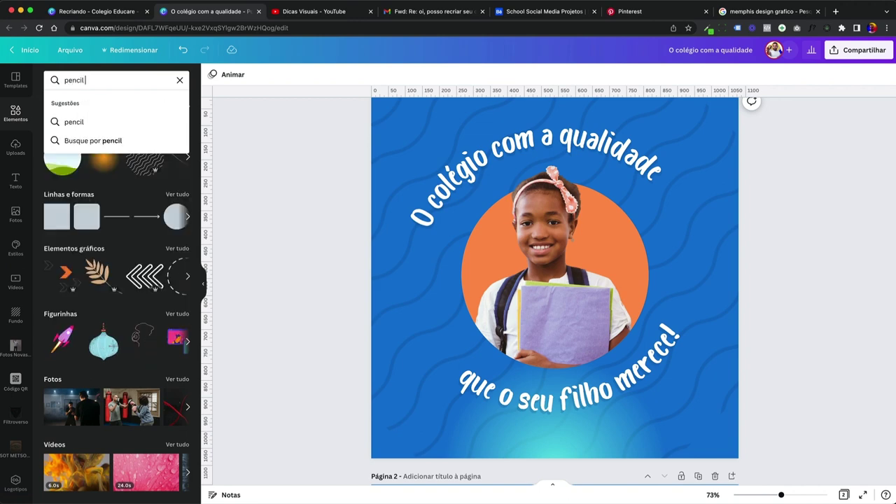
text( doodle)
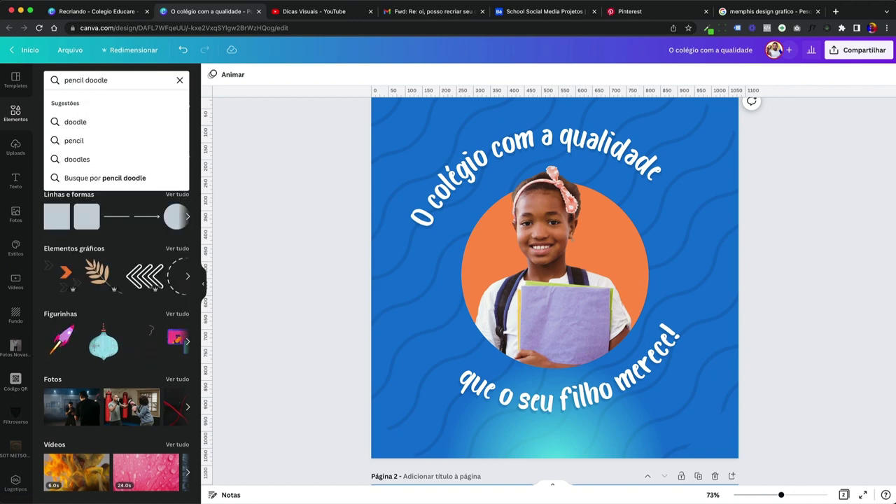
key(Return)
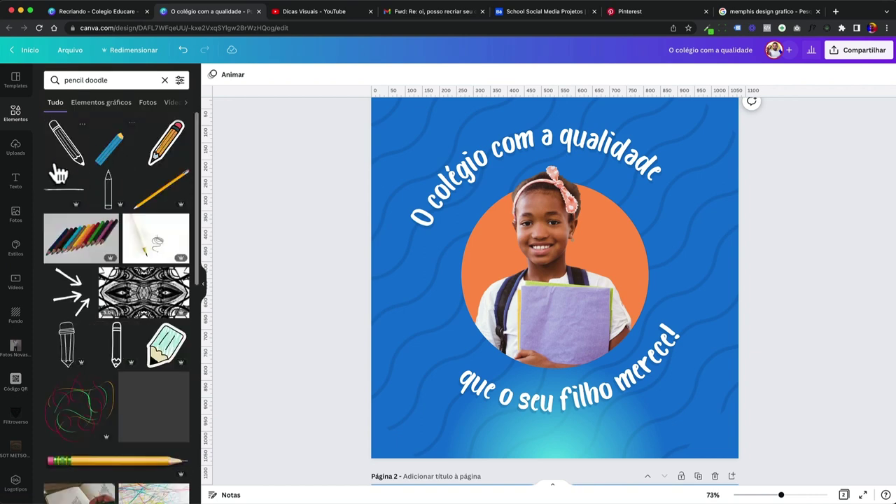
Add the black outline pencil doodle from the results onto the girl's photo.
scroll(130, 274, down, 3)
scroll(130, 273, down, 3)
scroll(130, 273, down, 2)
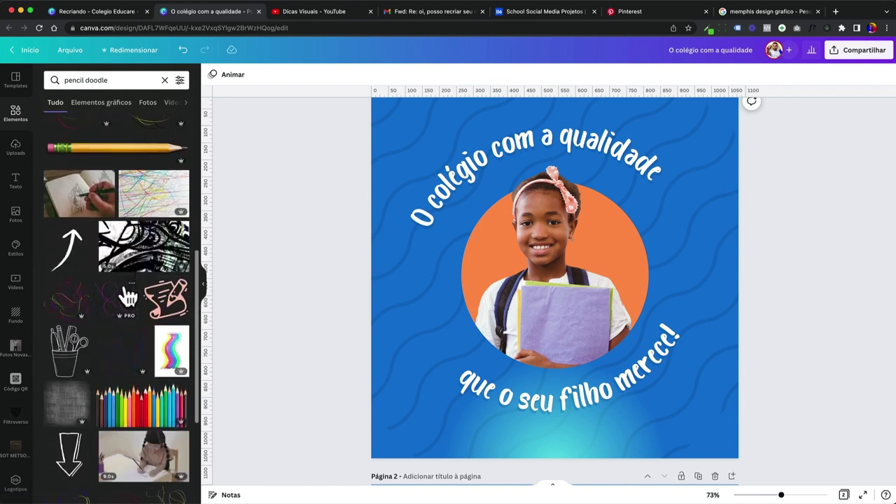
scroll(124, 284, up, 8)
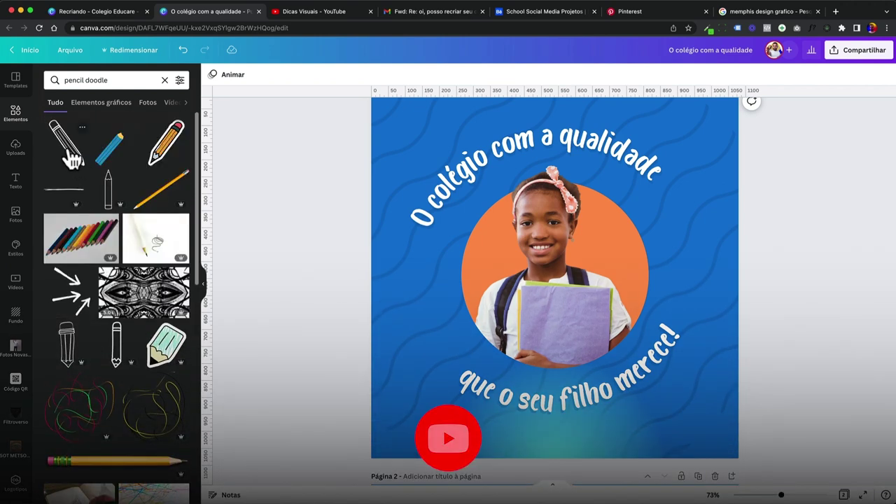
click(70, 149)
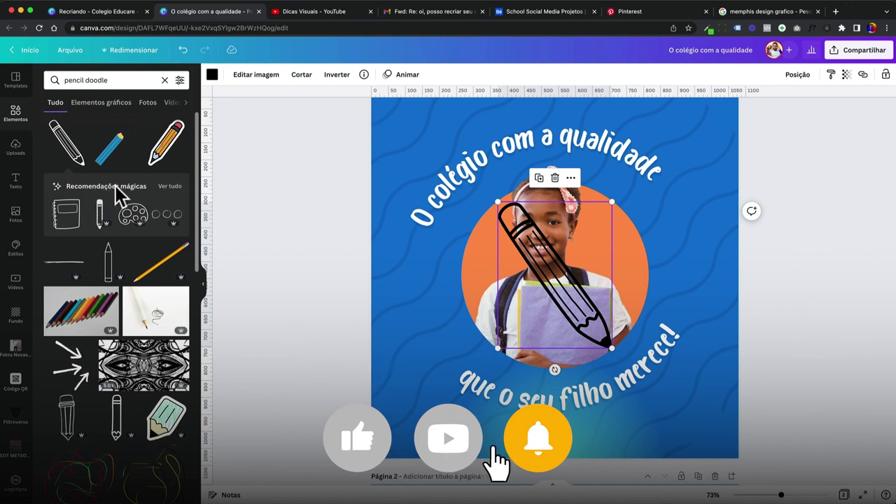
From the recommended matching doodles, add the notebook, magnifier and protractor doodles.
click(168, 186)
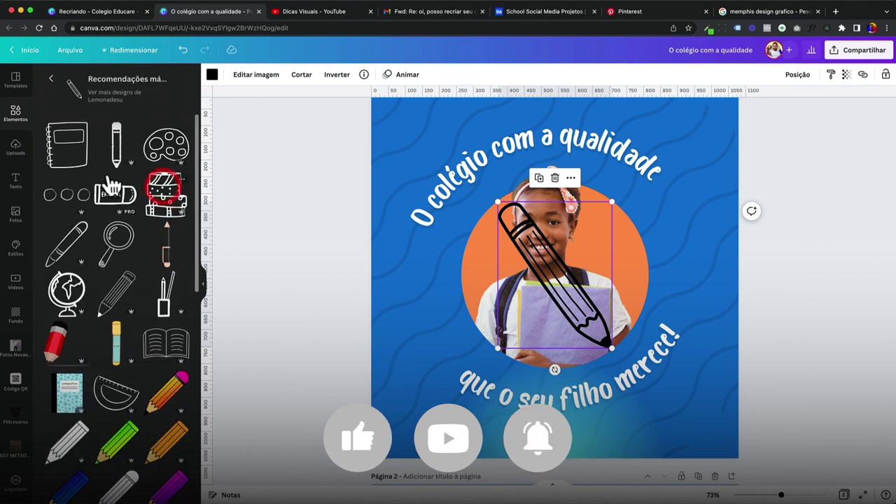
click(73, 159)
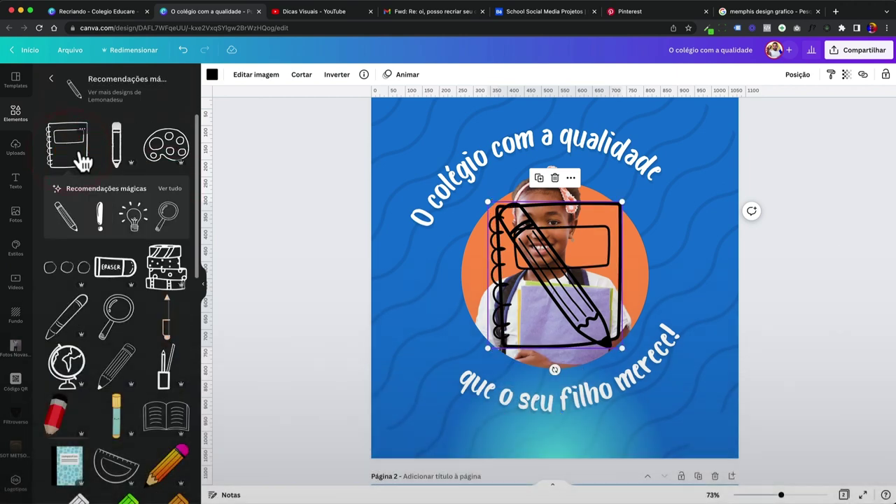
click(111, 310)
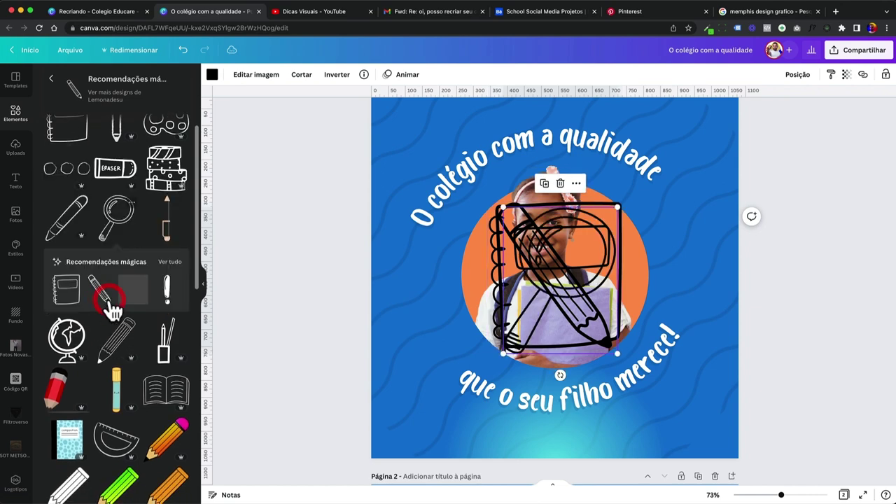
scroll(161, 361, down, 4)
scroll(161, 363, down, 1)
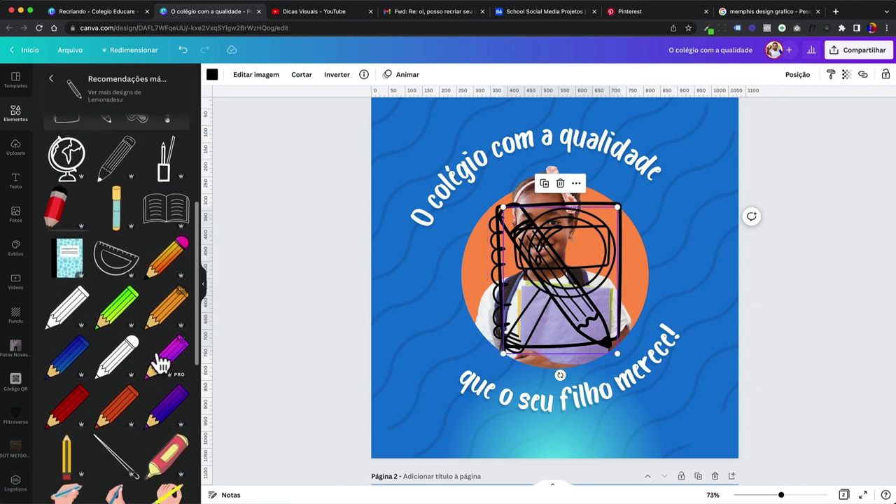
click(112, 269)
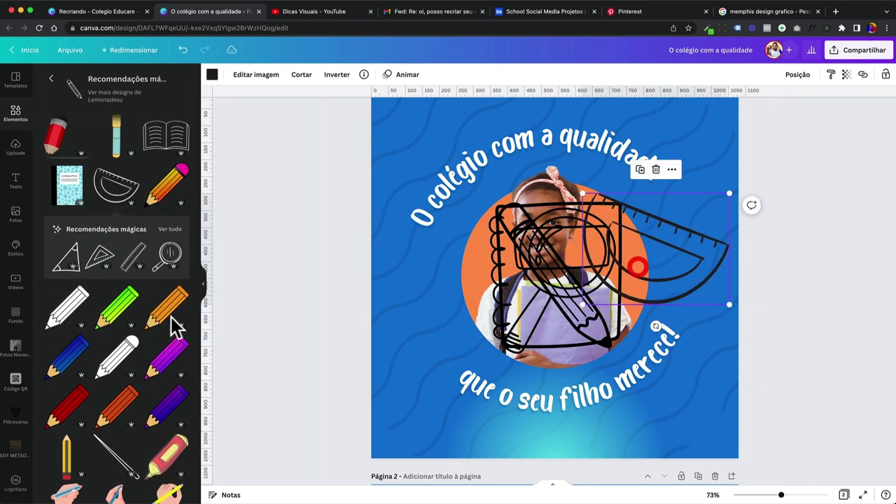
Add the lightbulb doodle and move it to the right.
scroll(124, 320, down, 2)
scroll(133, 295, down, 1)
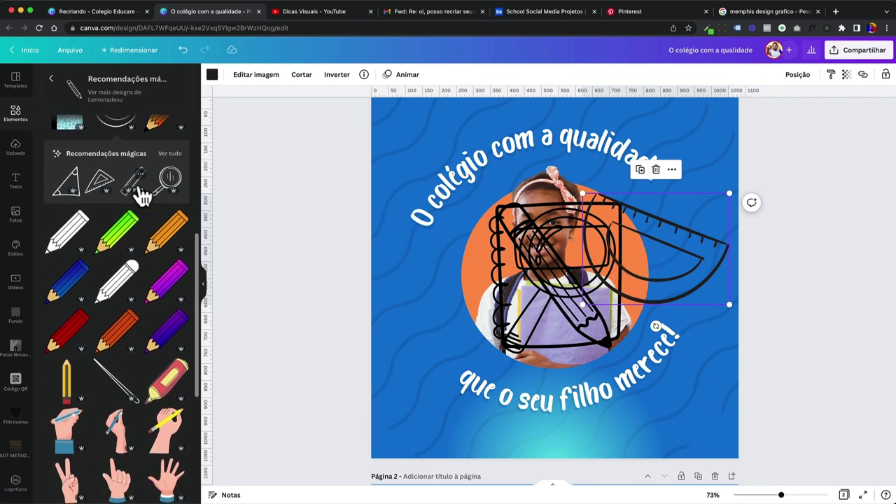
scroll(148, 350, down, 6)
scroll(149, 350, down, 1)
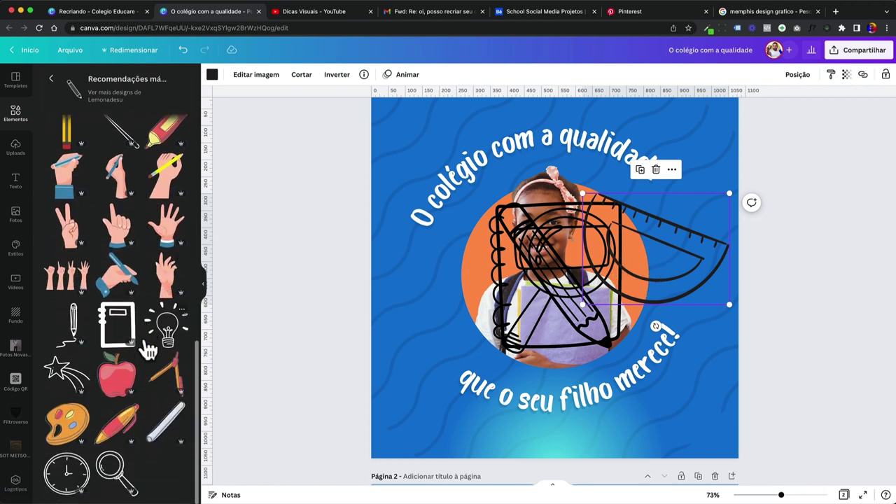
click(165, 337)
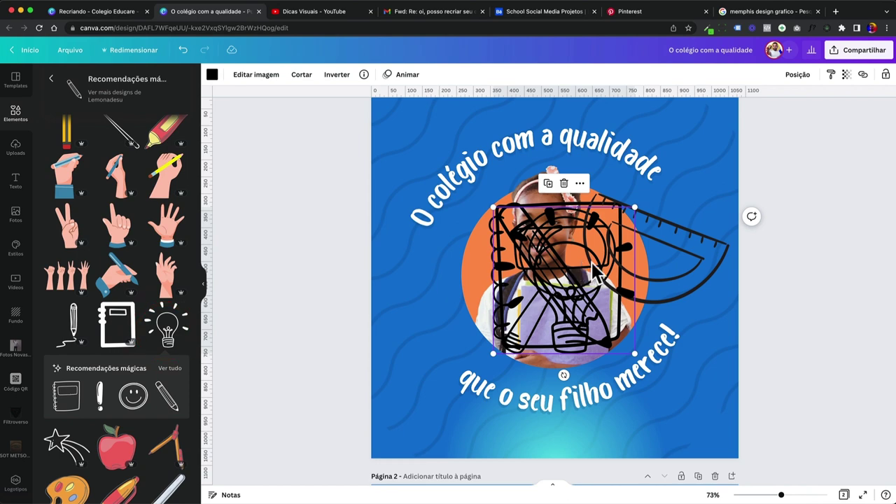
drag(594, 270, 675, 269)
Show all recommended matching doodles again and browse through them.
scroll(165, 326, down, 1)
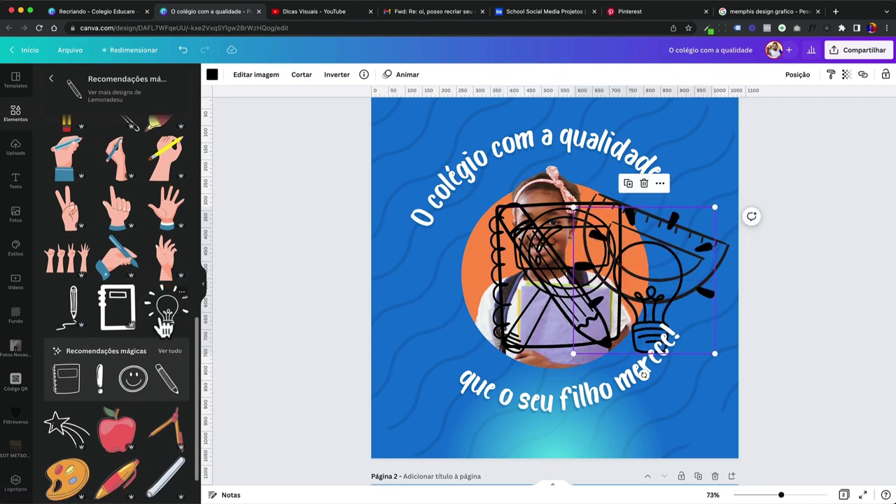
click(168, 352)
scroll(164, 348, down, 7)
scroll(164, 344, down, 6)
scroll(165, 344, down, 1)
scroll(164, 343, up, 11)
scroll(165, 343, up, 5)
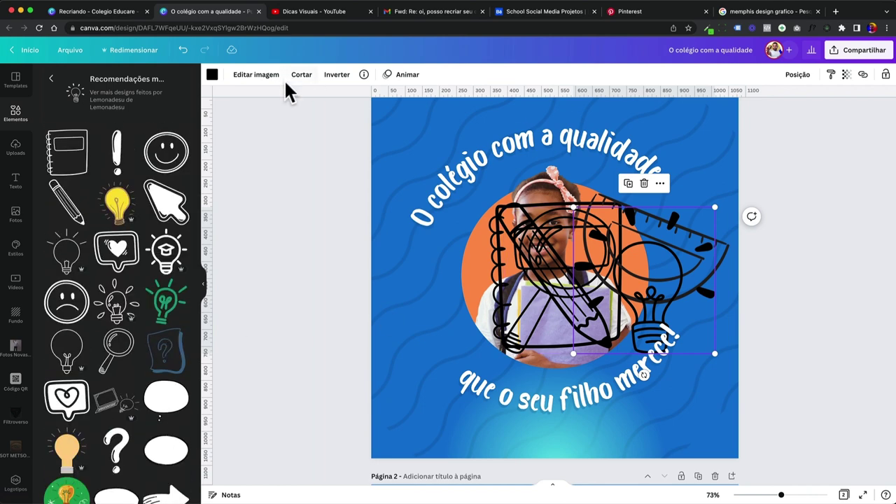
Make the lightbulb and protractor doodles white and shrink them toward the top right.
click(206, 74)
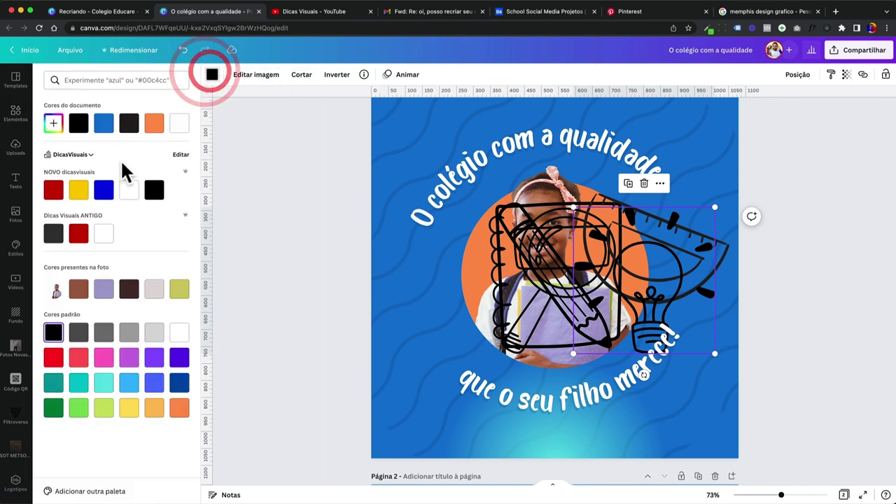
click(129, 190)
drag(571, 356, 680, 238)
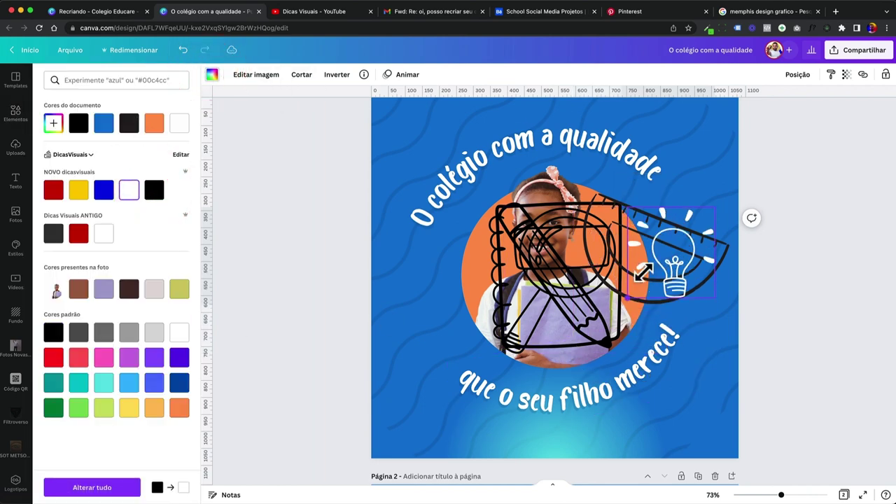
click(643, 283)
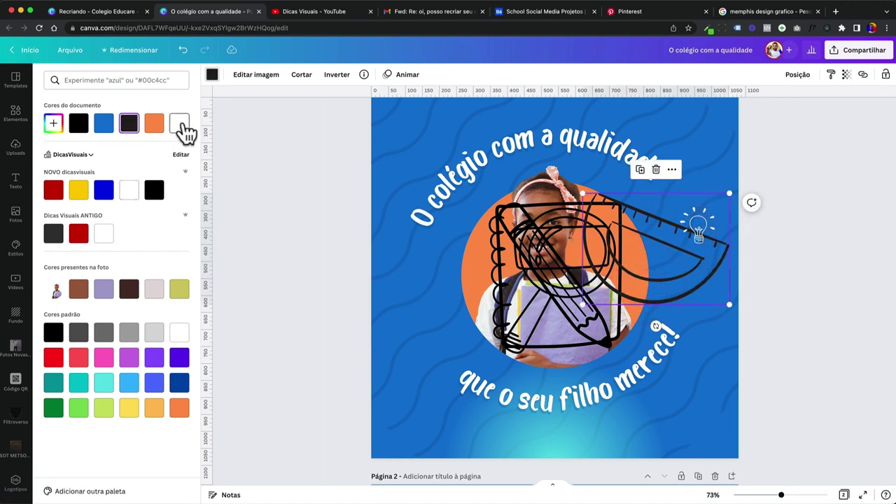
click(181, 126)
mouse_move(583, 305)
mouse_down()
mouse_move(690, 223)
mouse_move(715, 187)
mouse_up()
Make the magnifier, notebook and pencil doodles white, shrink them and spread them out.
drag(600, 260, 706, 267)
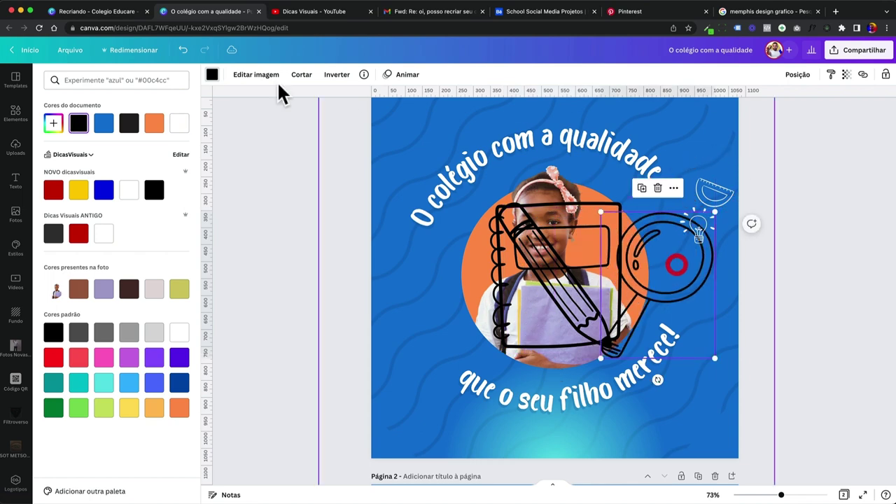
click(181, 124)
drag(601, 359, 676, 260)
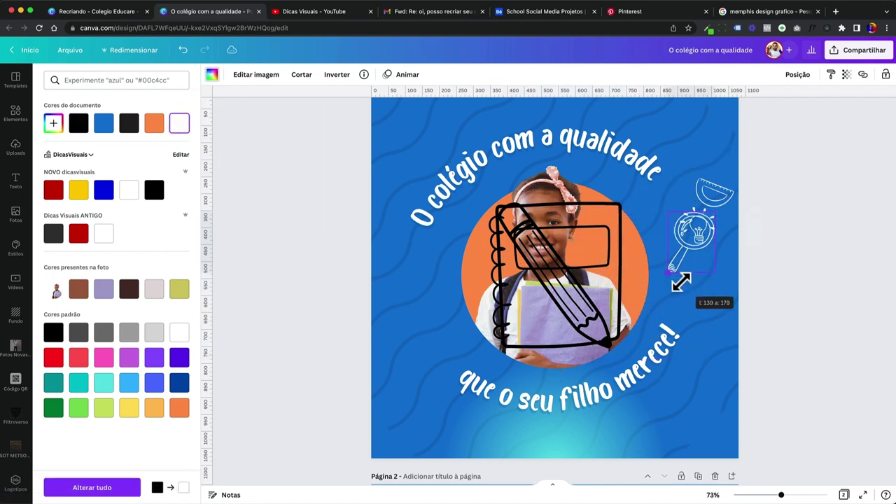
drag(580, 280, 468, 311)
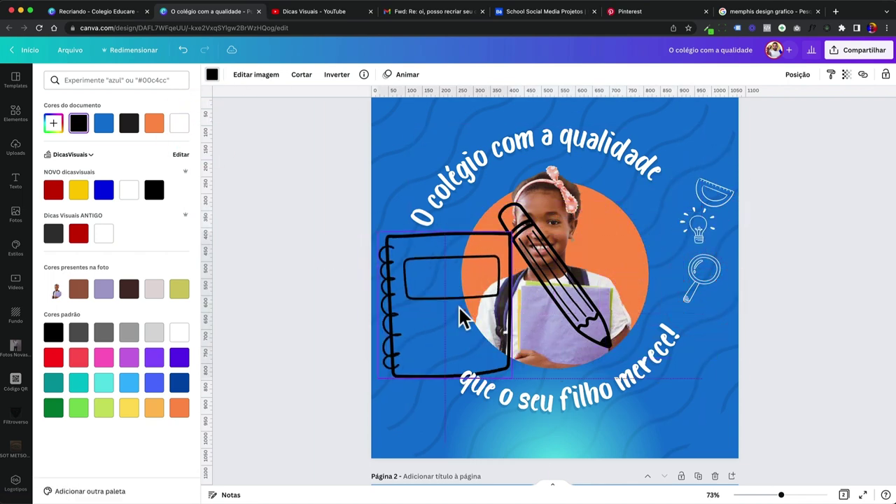
click(128, 190)
drag(510, 377, 424, 272)
drag(480, 313, 421, 322)
click(129, 192)
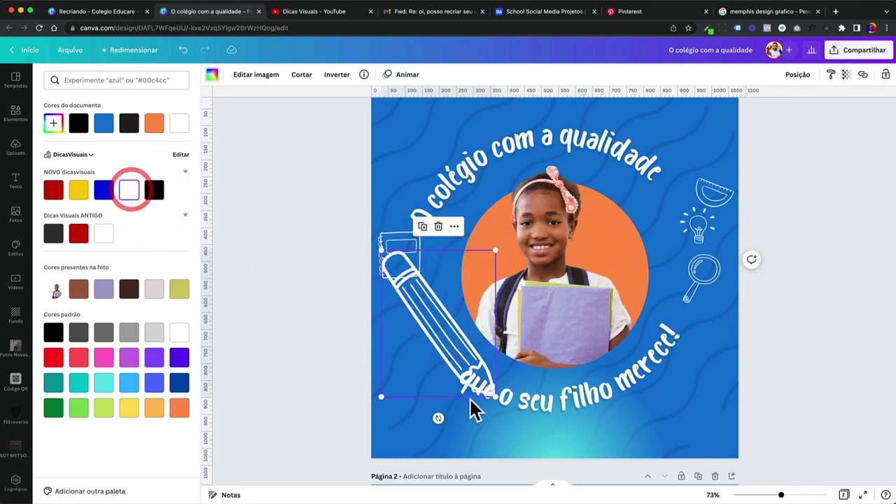
mouse_move(466, 374)
mouse_down()
mouse_move(400, 286)
mouse_move(631, 282)
mouse_move(474, 352)
mouse_up()
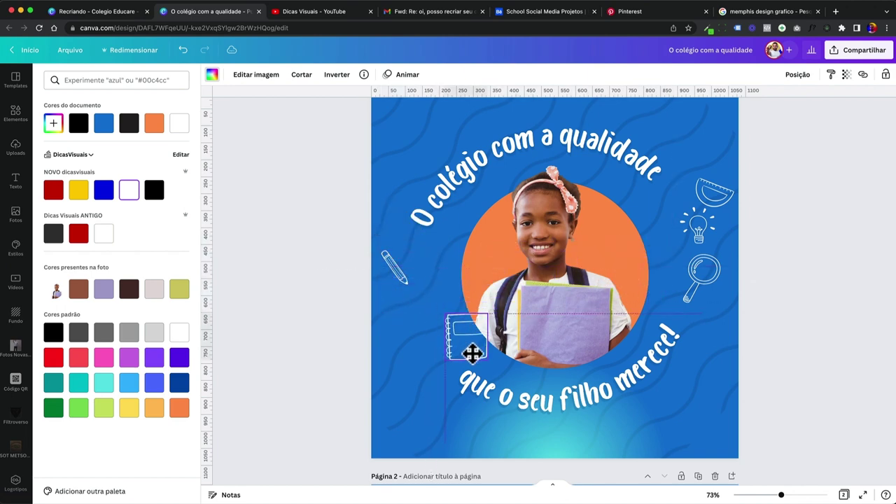
Tilt the notebook beside the girl, flip the pencil, and view the Pinterest reference pin.
mouse_move(472, 361)
mouse_down()
mouse_move(414, 314)
mouse_move(626, 275)
mouse_up()
click(410, 286)
click(335, 74)
click(343, 116)
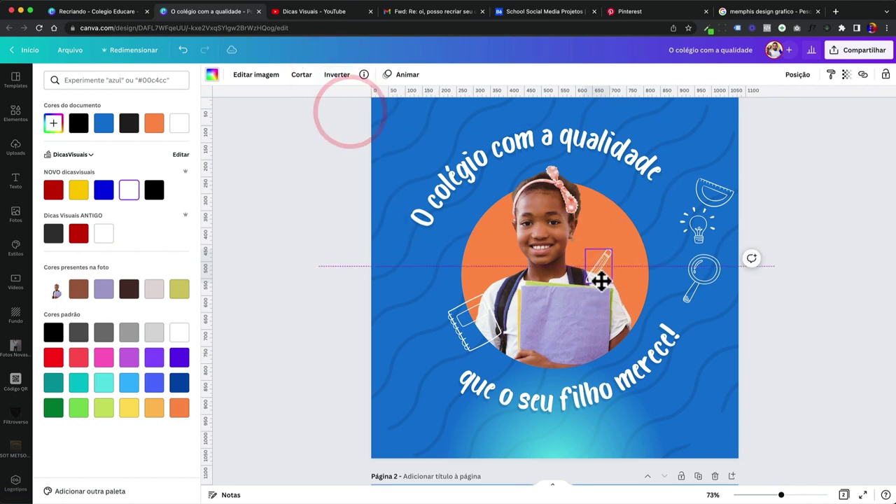
click(527, 13)
click(648, 13)
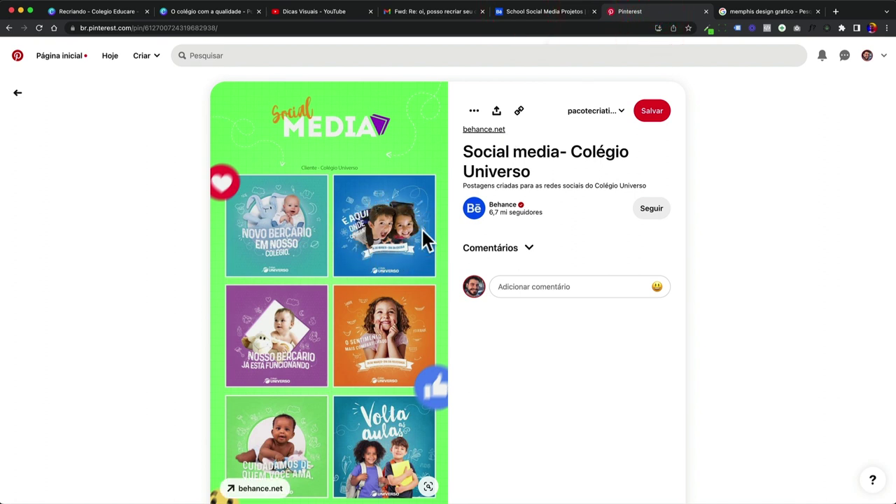
click(195, 14)
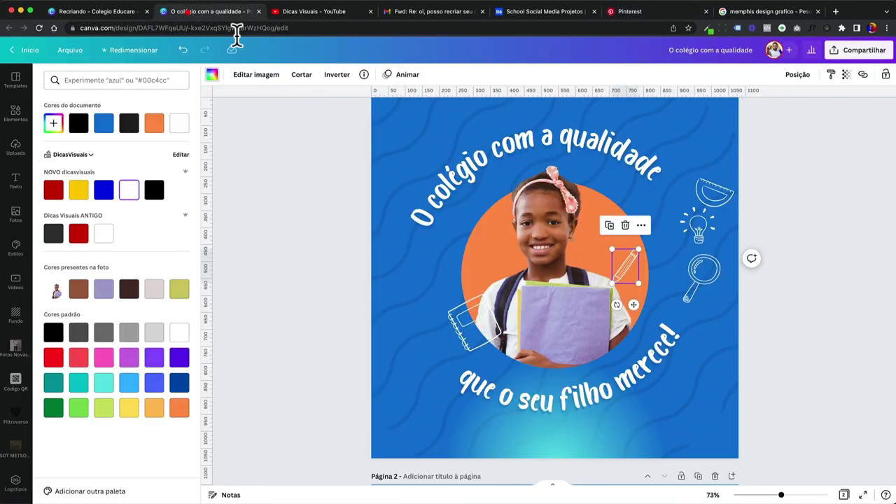
Recolour the circle behind the girl to a deeper orange, #FF7621.
click(469, 265)
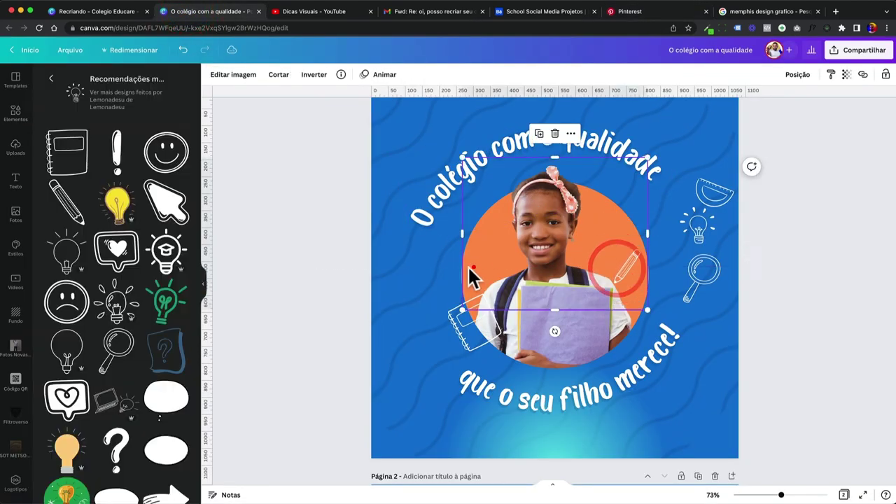
click(471, 262)
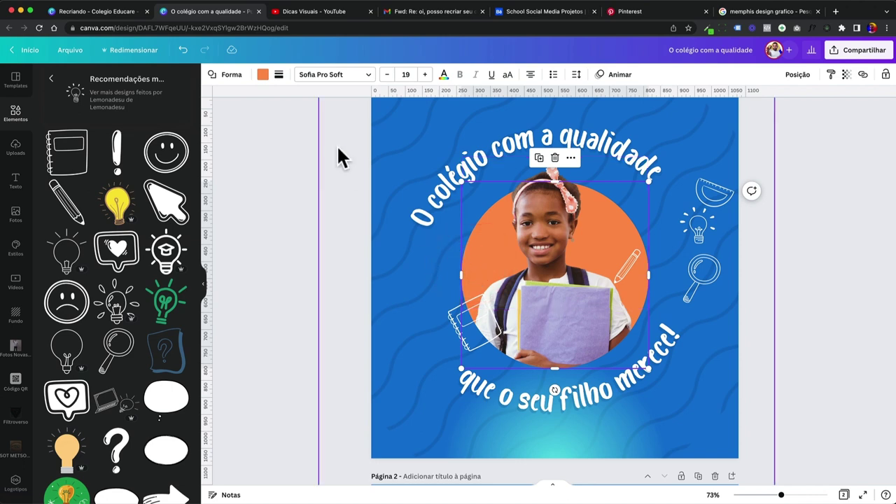
click(262, 74)
click(53, 123)
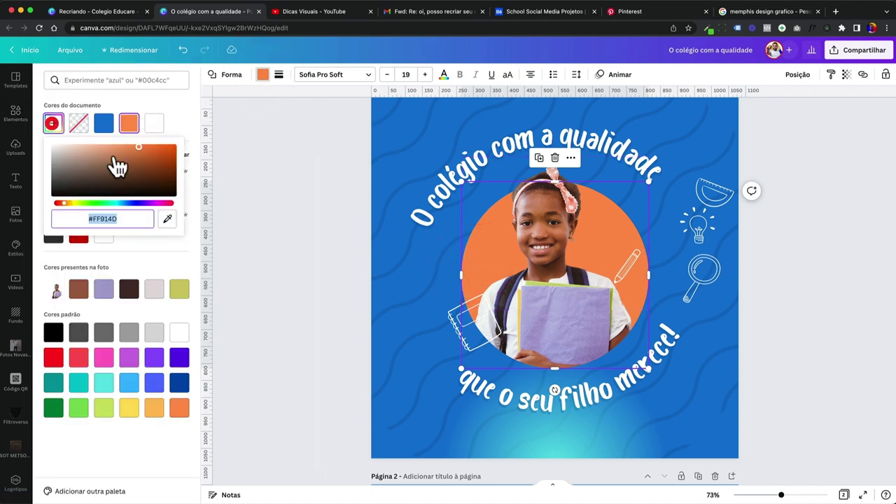
click(159, 147)
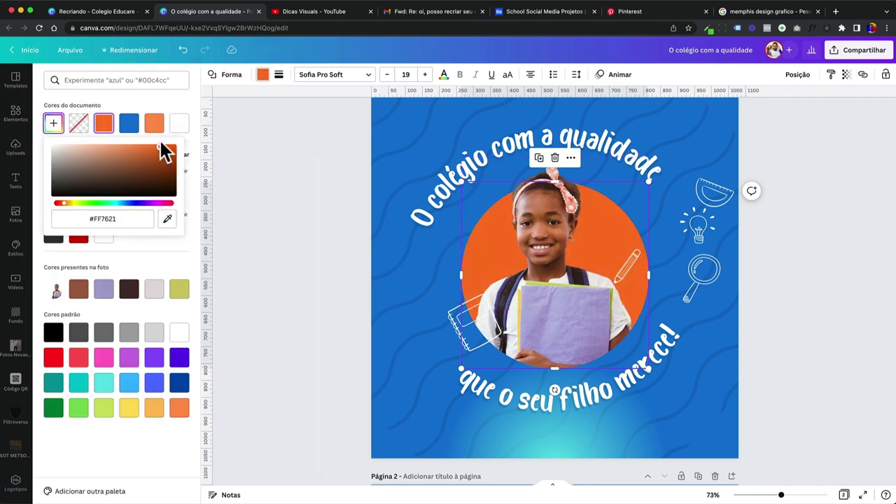
click(294, 211)
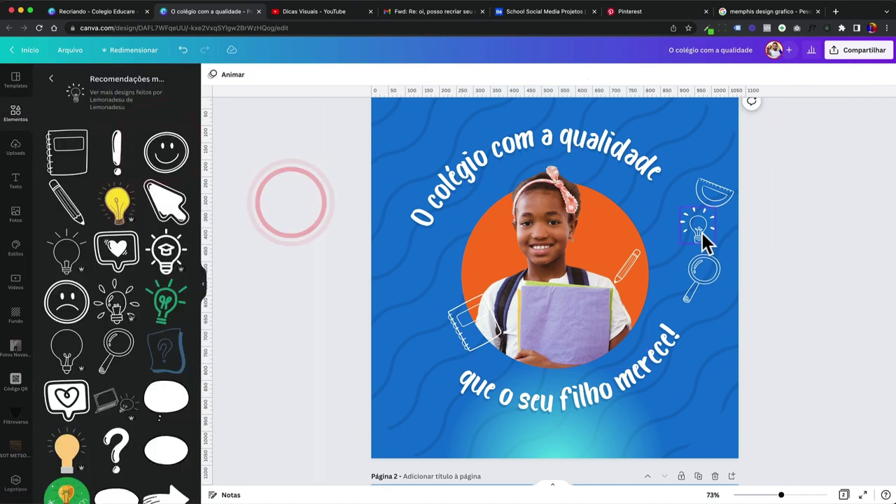
Arrange the lightbulb, magnifier and protractor doodles around the circle's edge.
drag(702, 233, 460, 279)
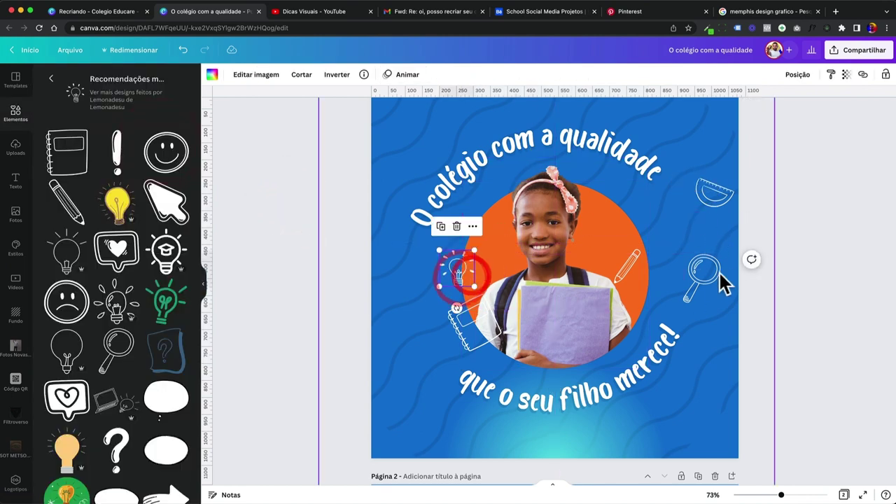
drag(704, 277, 645, 324)
drag(711, 210, 603, 225)
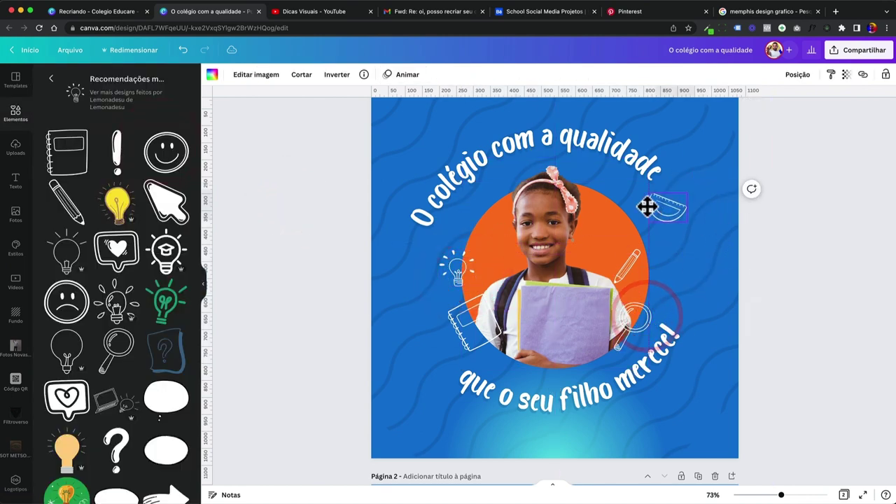
scroll(122, 259, down, 3)
Replace the Elements search with 'notebook' to find more school doodles.
scroll(125, 258, up, 2)
scroll(123, 257, down, 1)
scroll(130, 280, down, 1)
scroll(130, 297, down, 3)
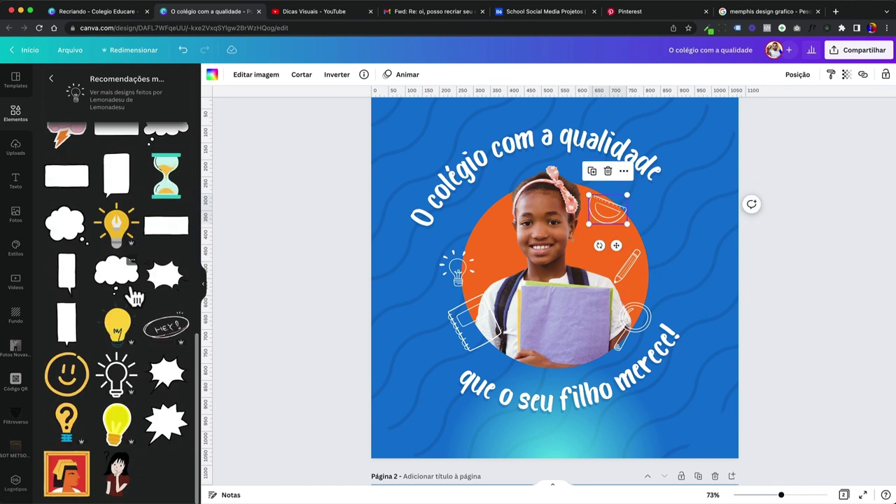
scroll(105, 231, up, 5)
click(51, 78)
double_click(75, 80)
text(notebook)
key(Return)
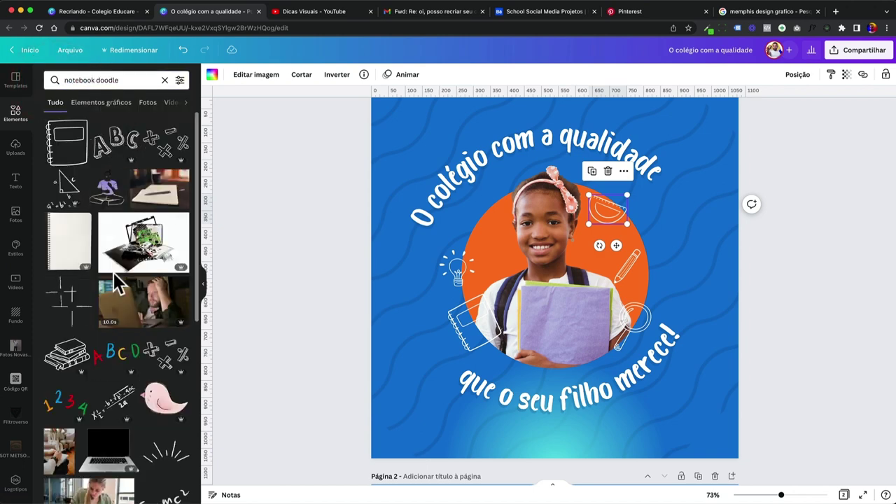
Add a maths-symbols doodle, make it white and shrink it beside the girl.
click(175, 145)
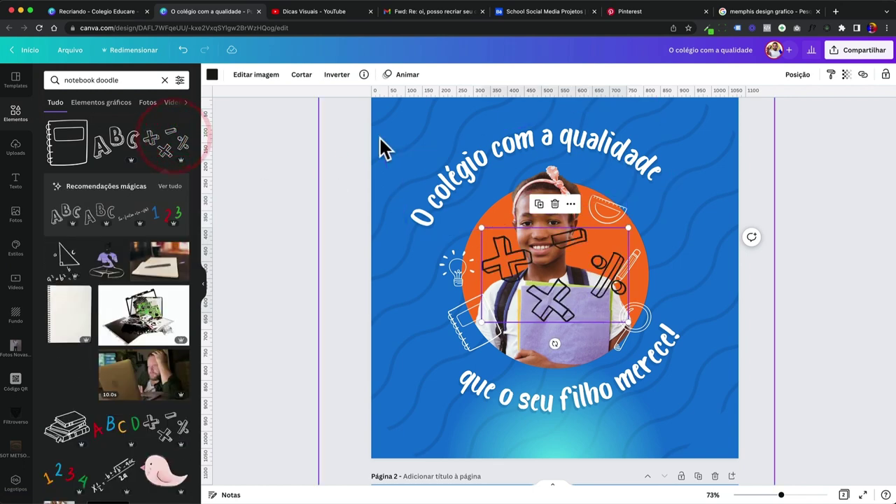
click(212, 74)
click(153, 125)
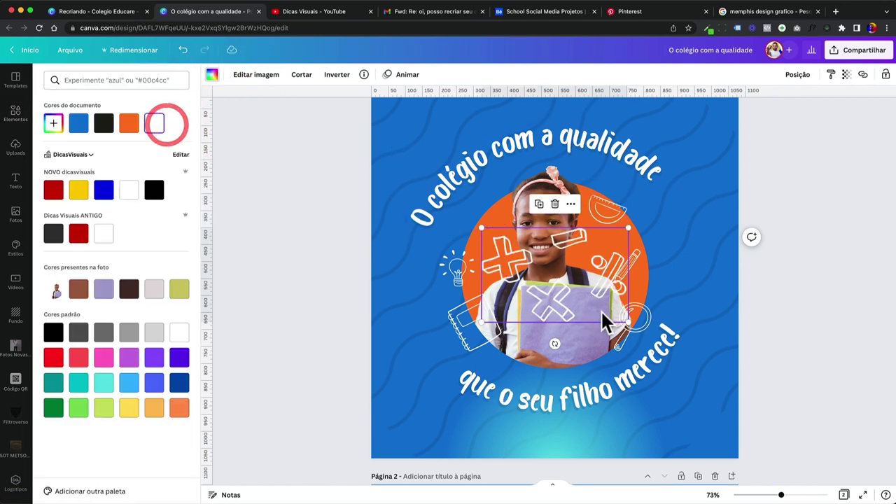
mouse_move(628, 322)
mouse_down()
mouse_move(522, 259)
mouse_move(494, 256)
mouse_up()
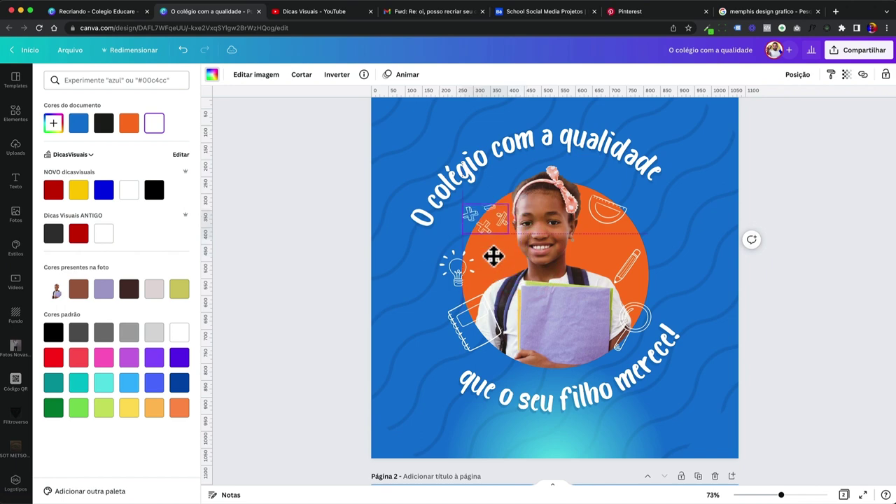
Fine-tune the magnifier doodle's position beside the circle and reset the Elements panel.
click(616, 222)
drag(634, 276, 631, 256)
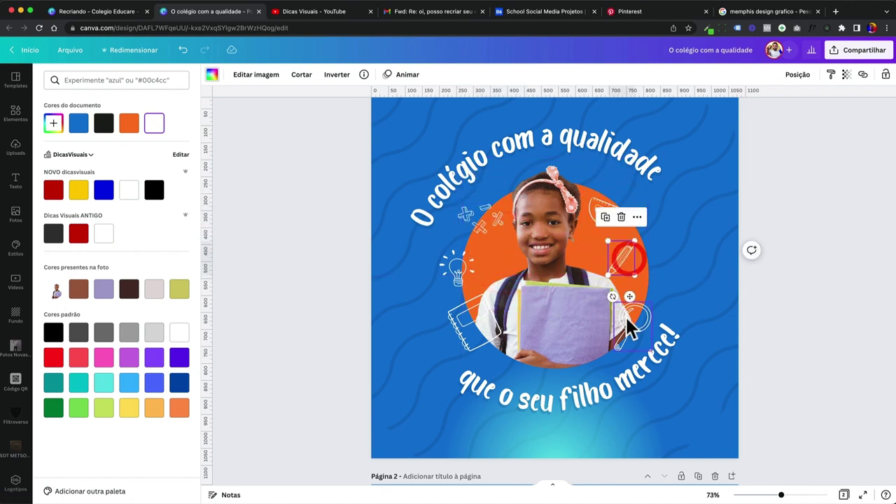
drag(630, 327, 629, 317)
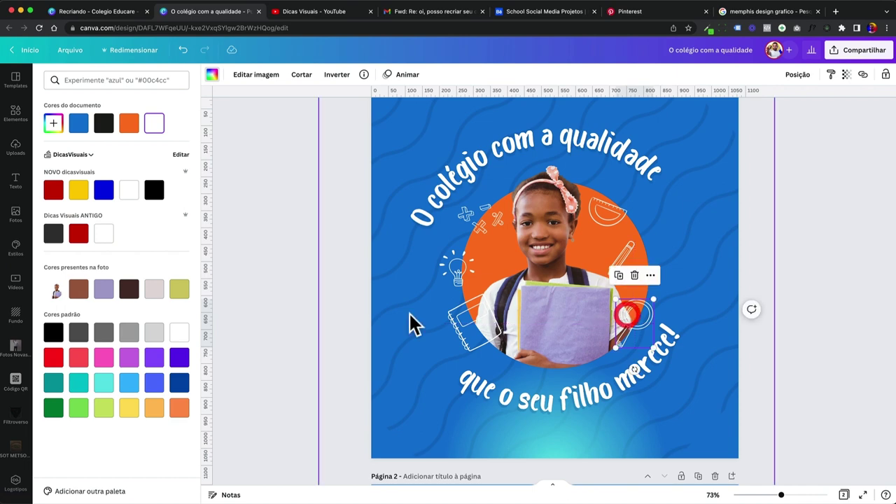
click(409, 315)
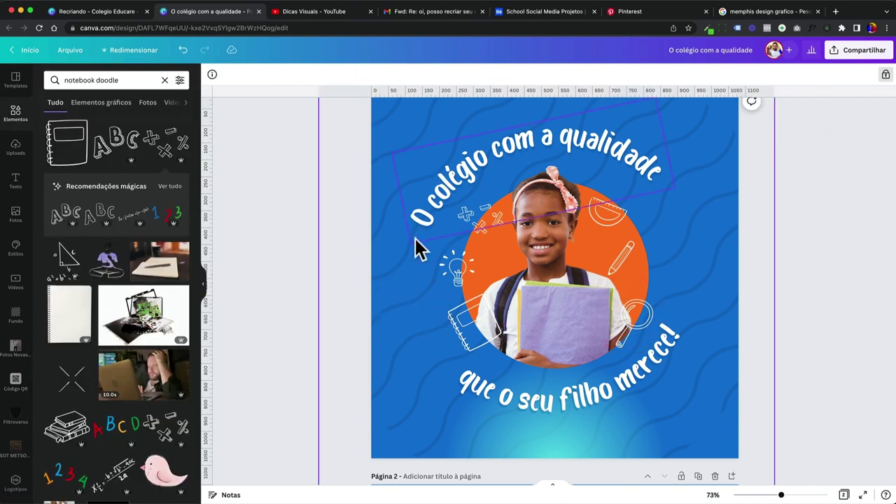
click(11, 112)
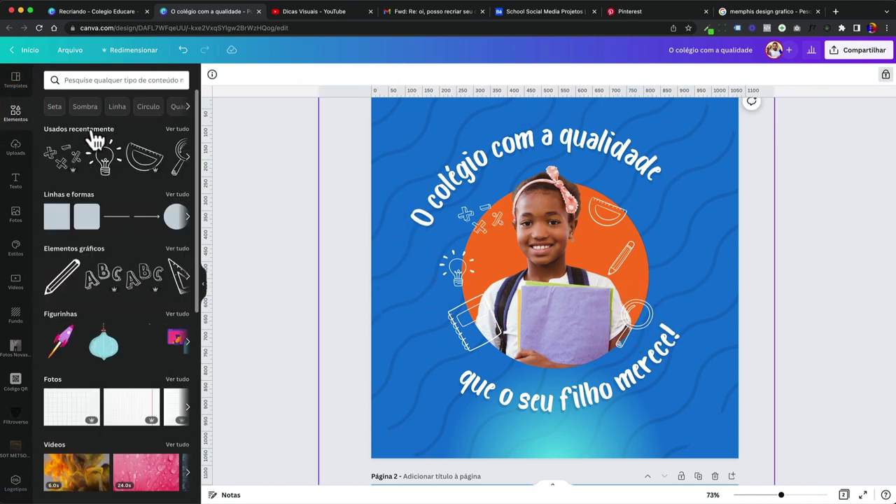
Add the recently used wavy-lines graphic, enlarge it over the circle and recolour it orange.
click(175, 129)
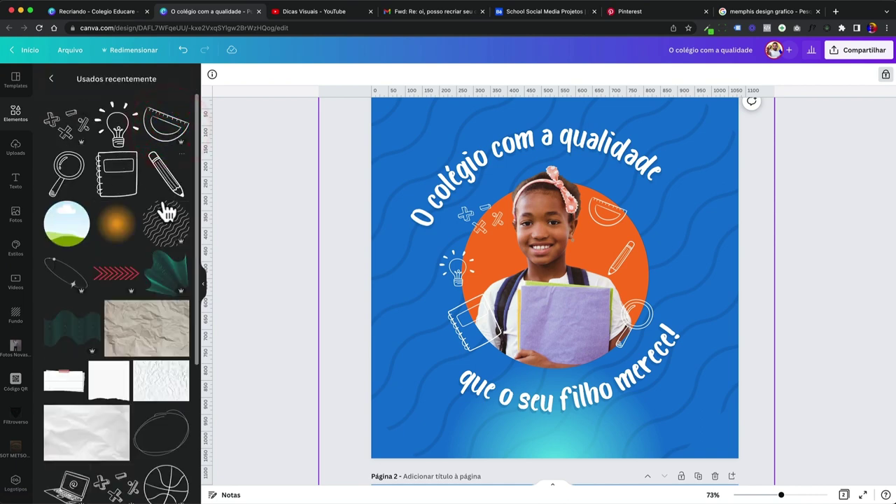
click(168, 231)
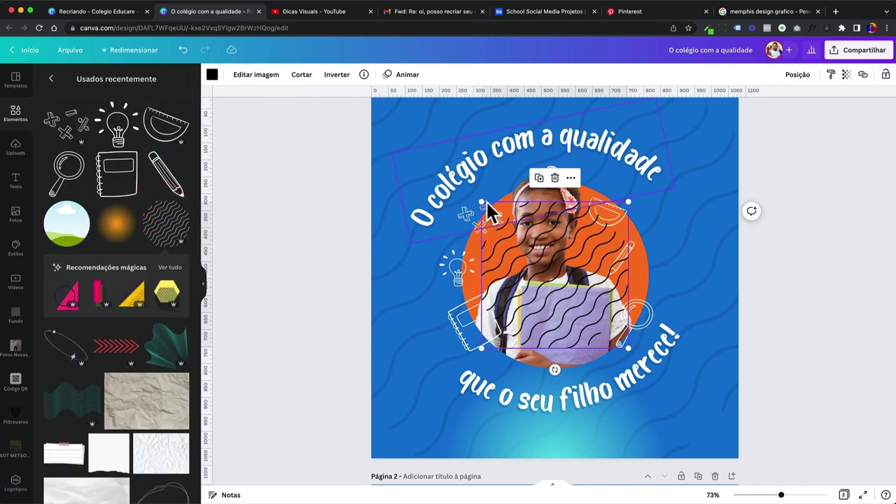
drag(477, 199, 474, 192)
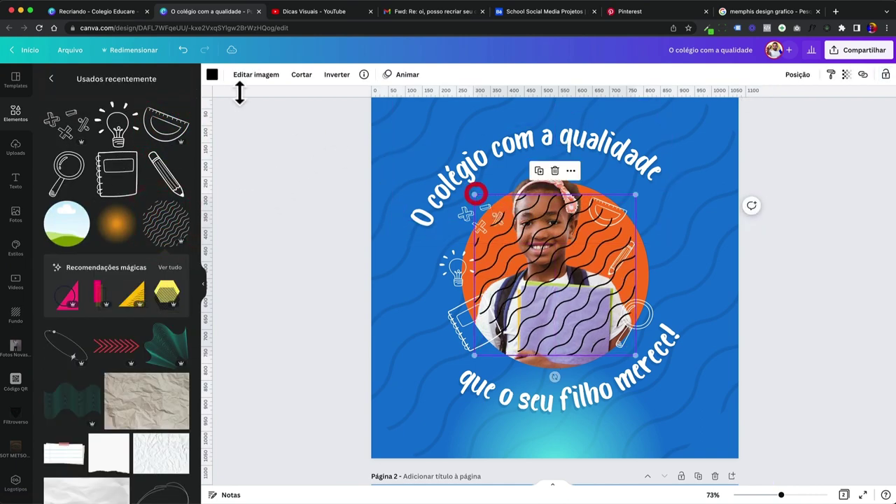
click(212, 75)
click(129, 124)
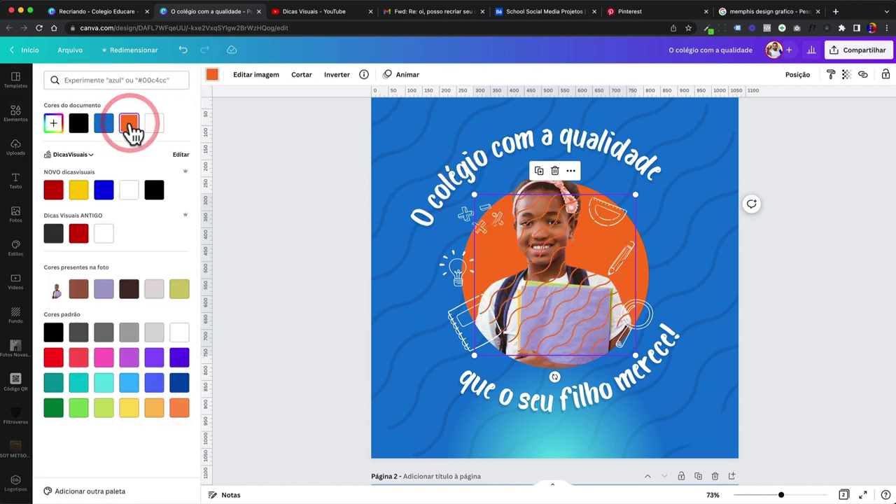
click(53, 123)
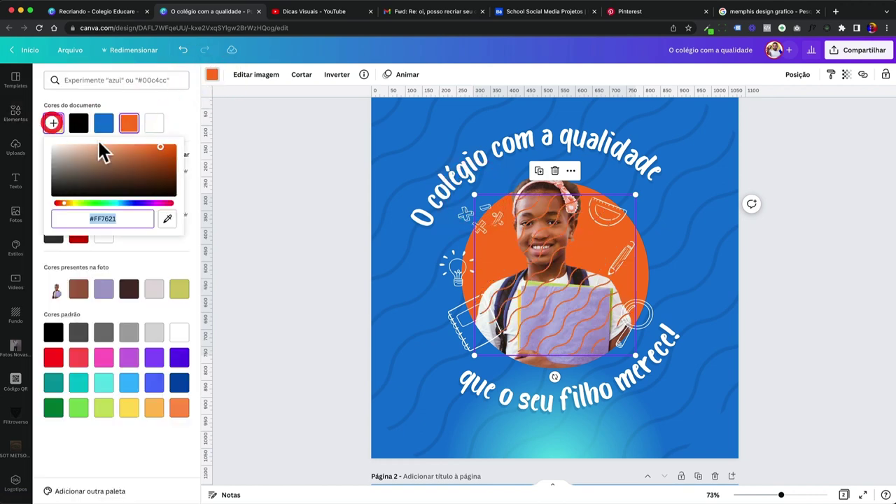
click(164, 149)
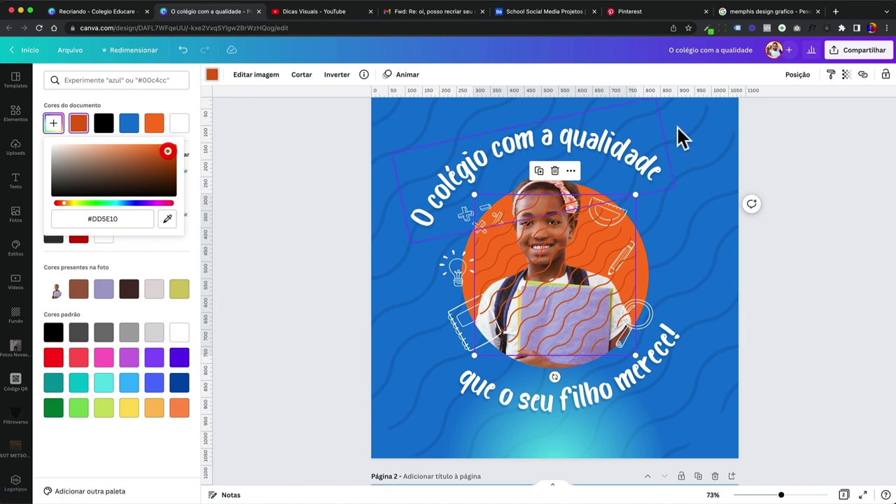
Send the wavy lines backward behind the photo and tweak their orange to #F16F20.
click(798, 75)
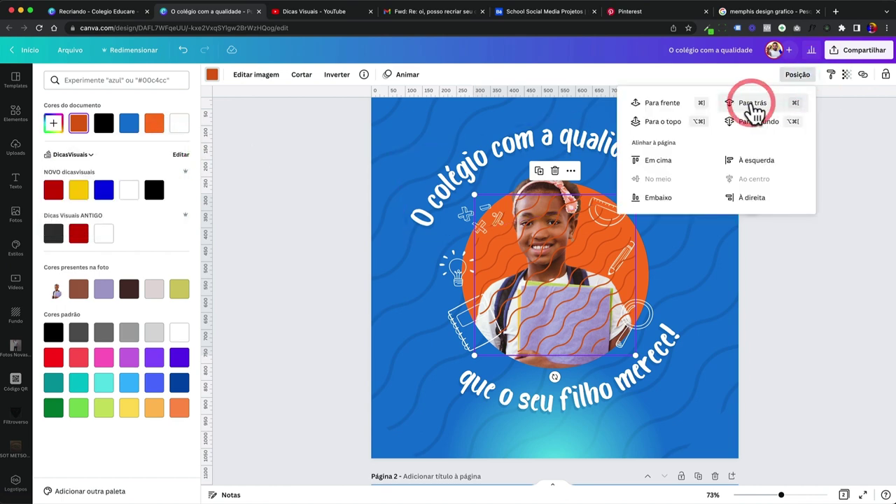
click(753, 103)
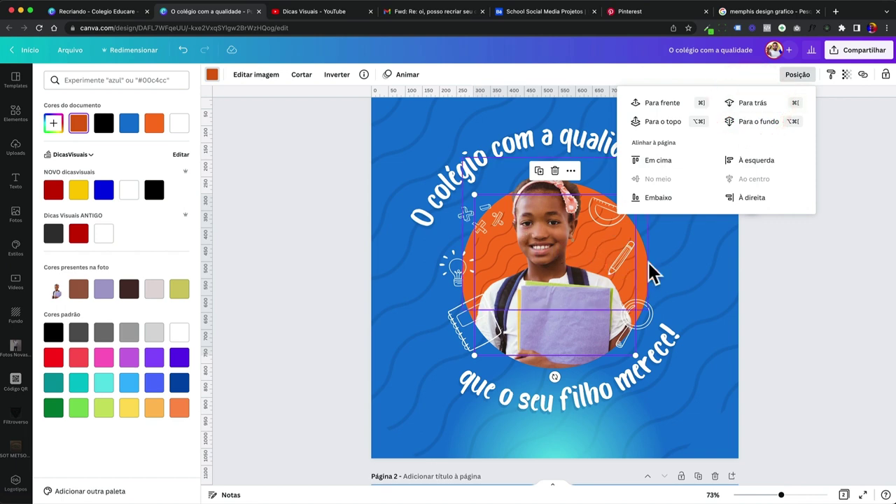
click(54, 124)
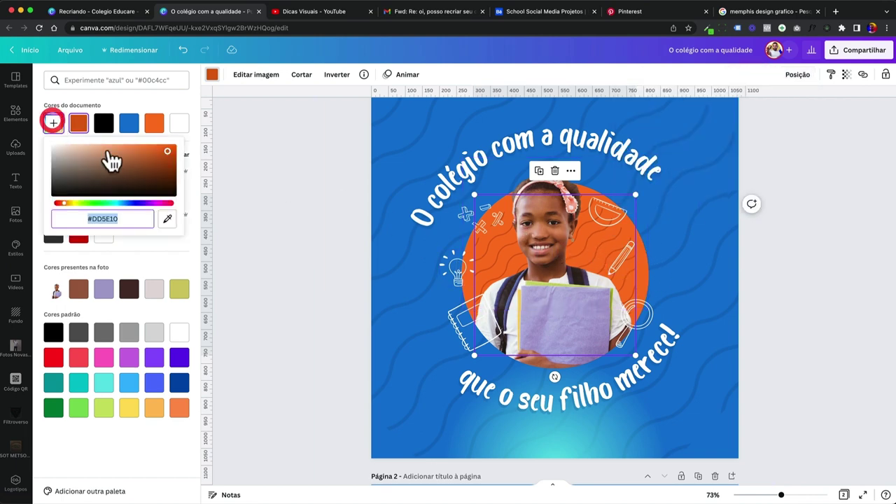
click(160, 149)
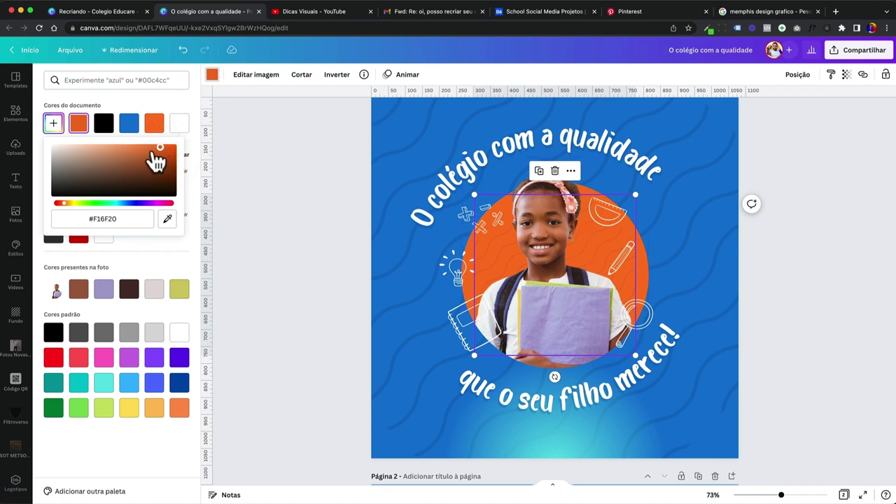
click(339, 244)
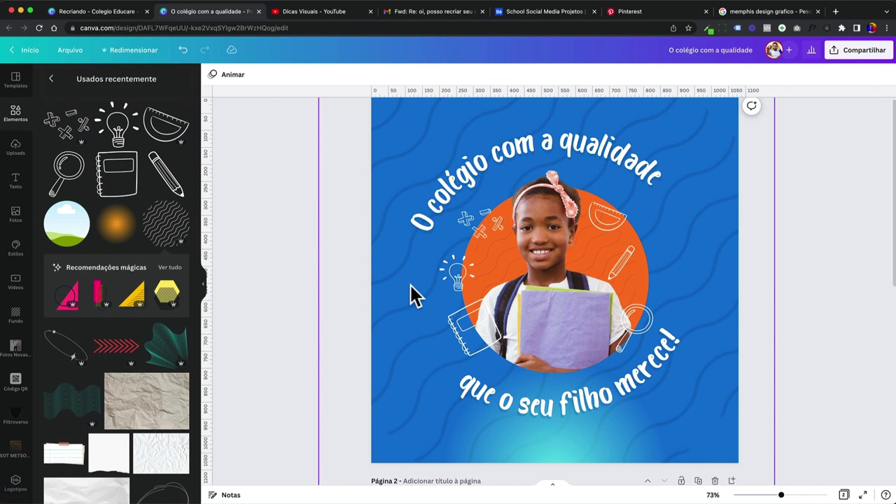
Add the earlier Colégio Educare post image from Uploads to the page.
scroll(510, 430, up, 1)
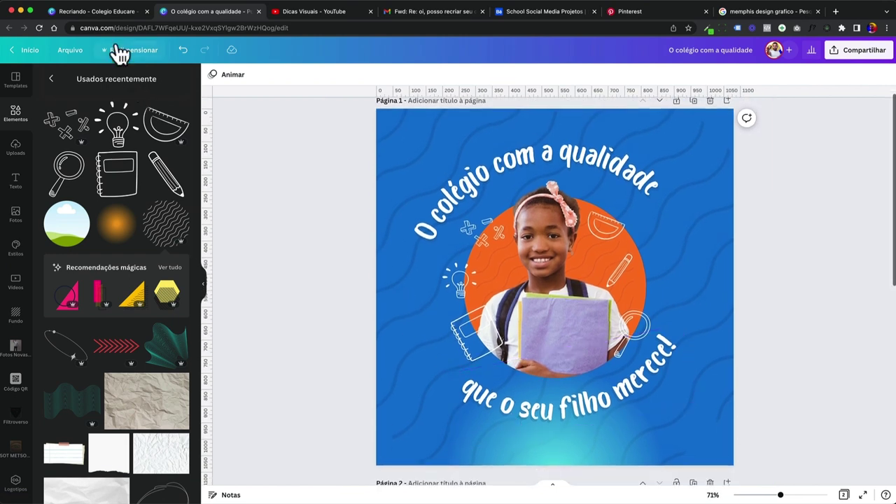
click(16, 145)
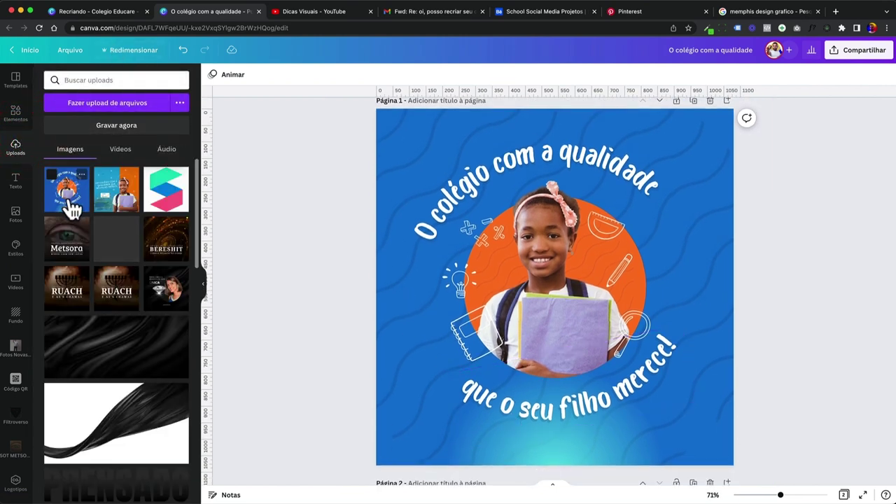
click(118, 203)
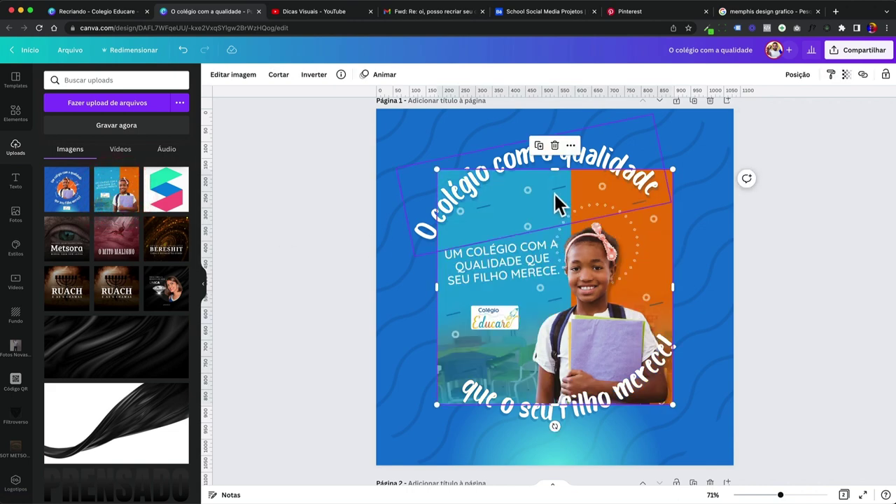
scroll(555, 169, down, 1)
Crop the image down to just the Colégio Educare logo.
drag(555, 166, 528, 303)
scroll(528, 303, up, 5)
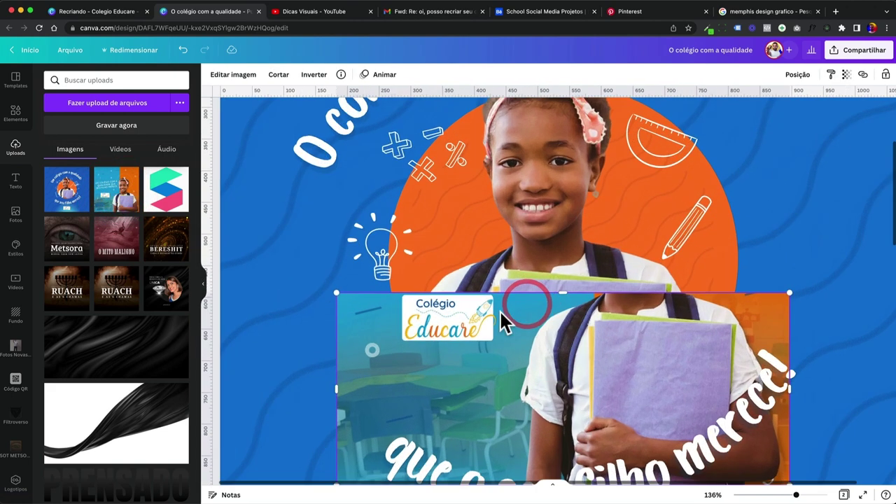
scroll(507, 320, up, 3)
drag(509, 293, 484, 264)
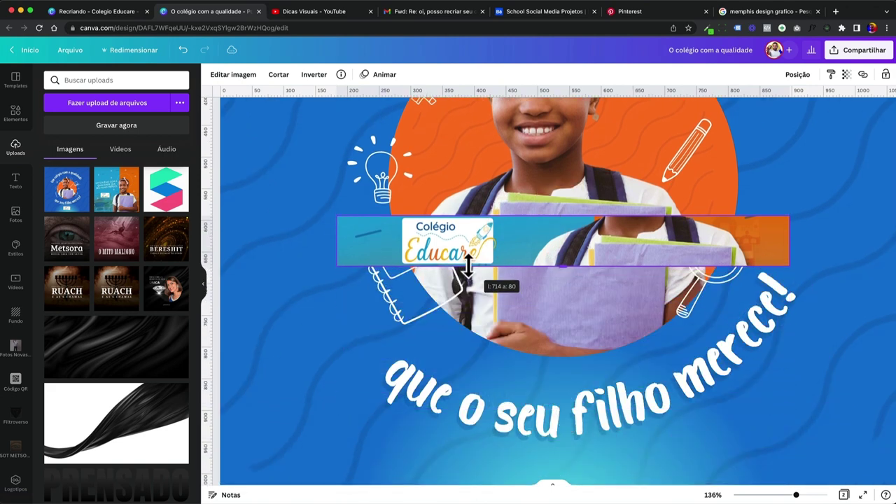
drag(790, 240, 498, 241)
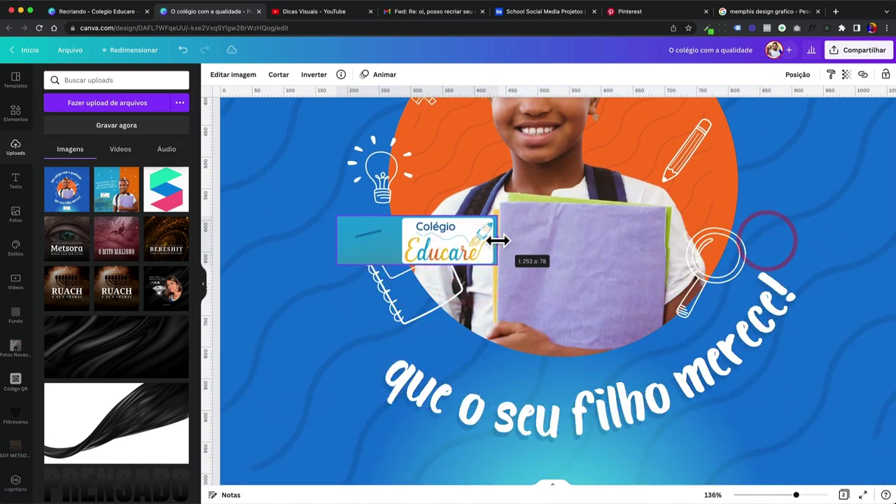
drag(343, 235, 448, 221)
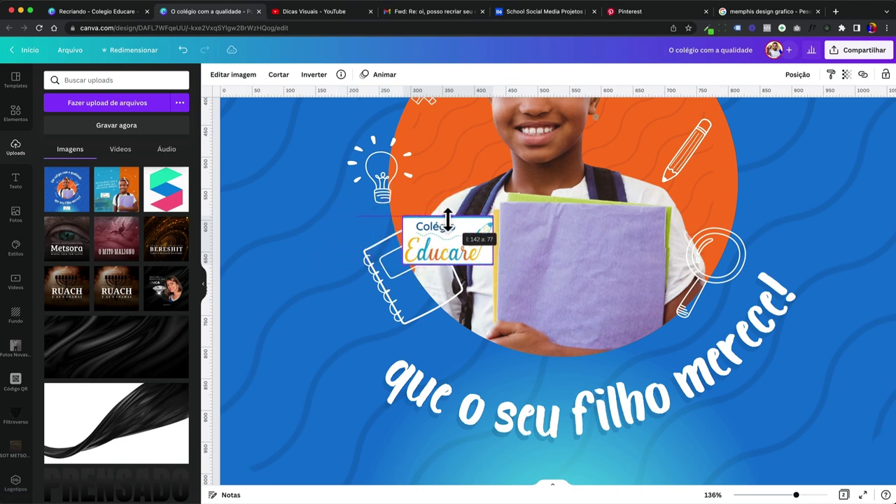
Move the logo to the bottom of the post and place a vertical centre guide.
scroll(468, 234, down, 5)
drag(502, 260, 563, 378)
scroll(562, 361, down, 3)
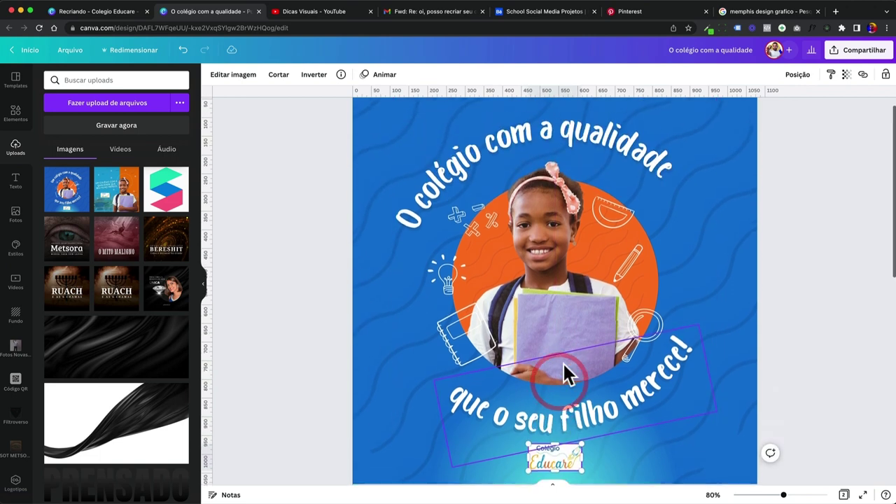
scroll(563, 362, down, 2)
click(329, 331)
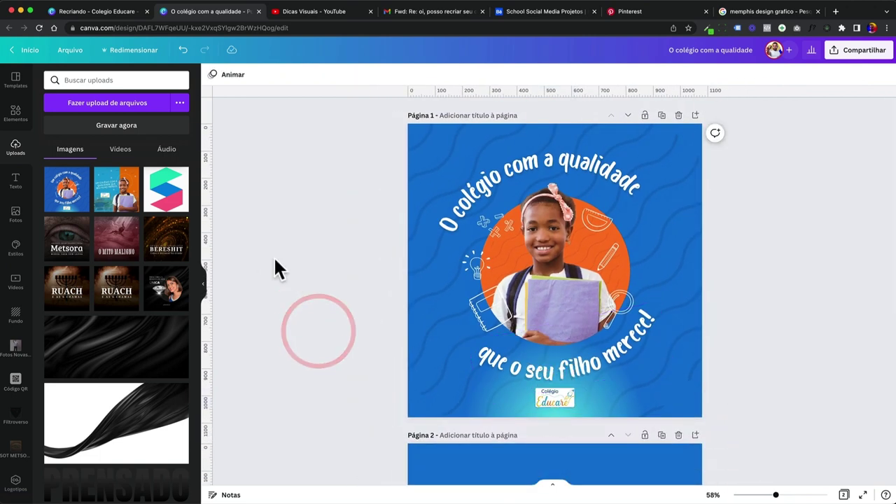
drag(484, 226, 548, 229)
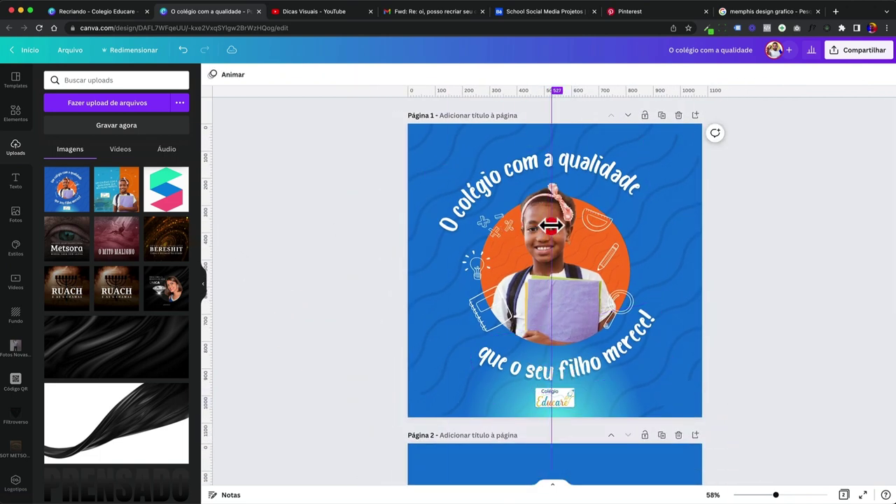
click(360, 246)
click(204, 284)
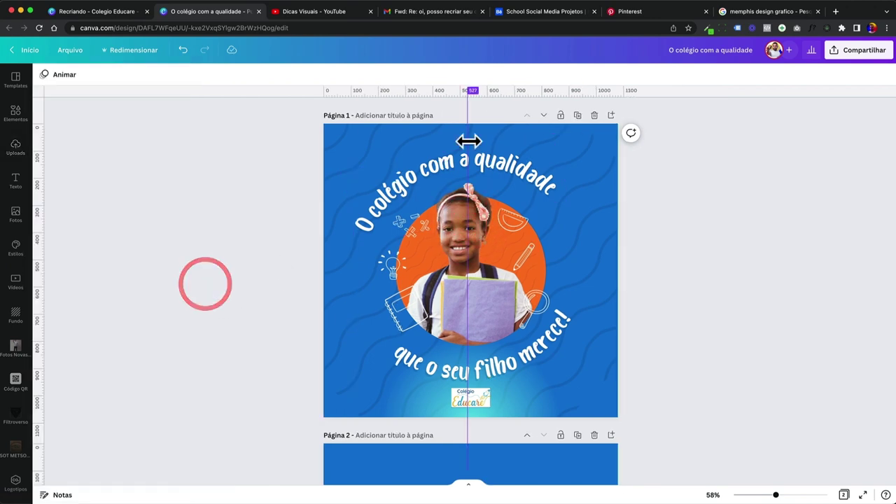
Check the logo sits centred beneath 'que o seu filho merece!'.
click(478, 398)
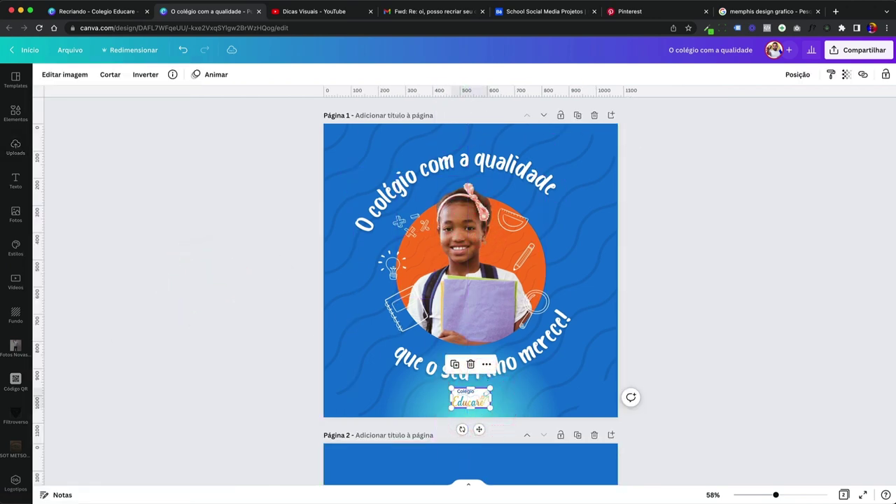
scroll(336, 355, up, 3)
click(178, 353)
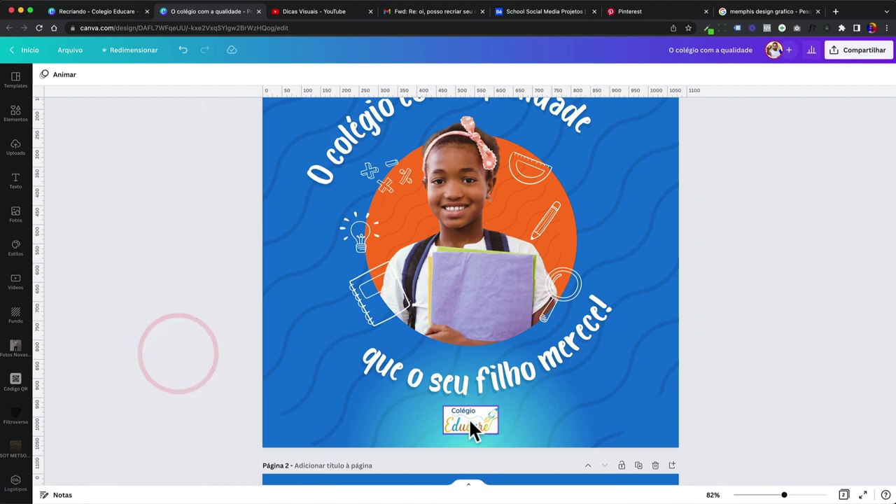
click(470, 422)
scroll(471, 424, up, 3)
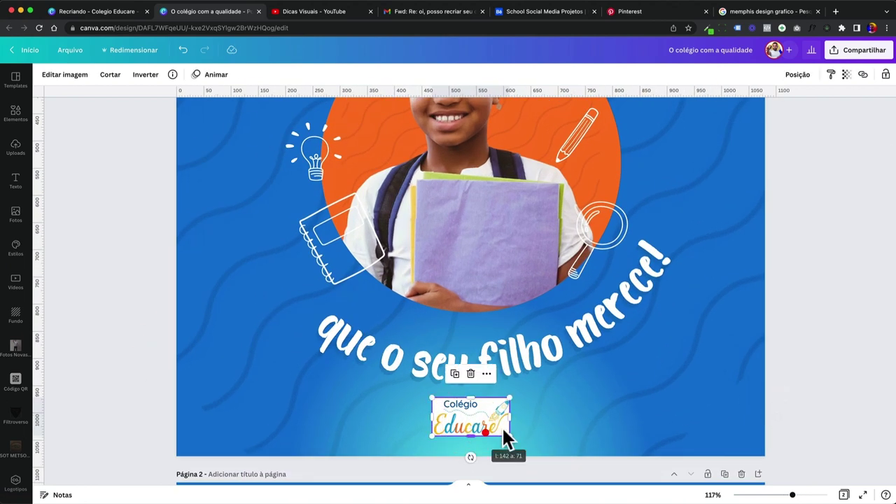
click(384, 339)
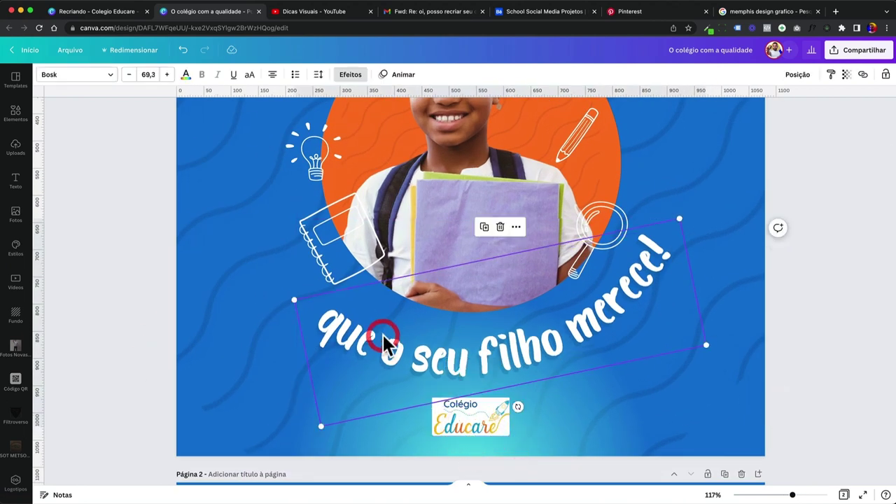
scroll(384, 337, down, 3)
click(21, 125)
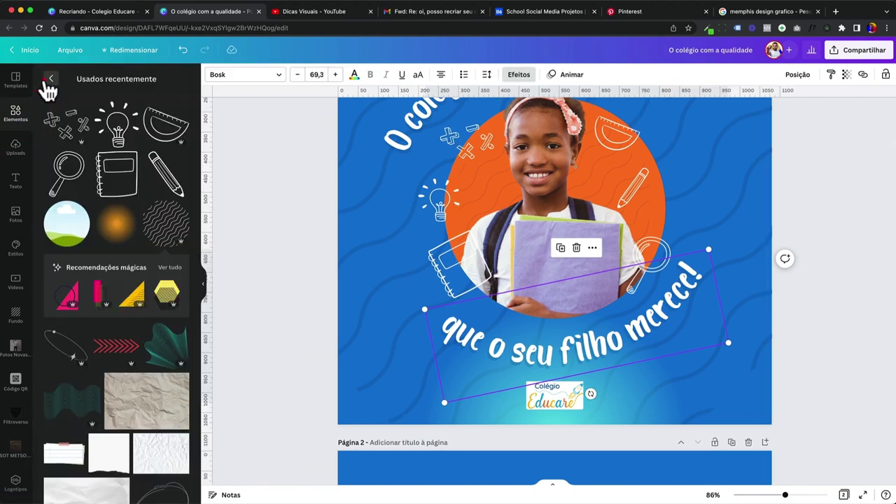
Search the Elements library for 'paper'.
click(49, 77)
click(84, 79)
text(pap)
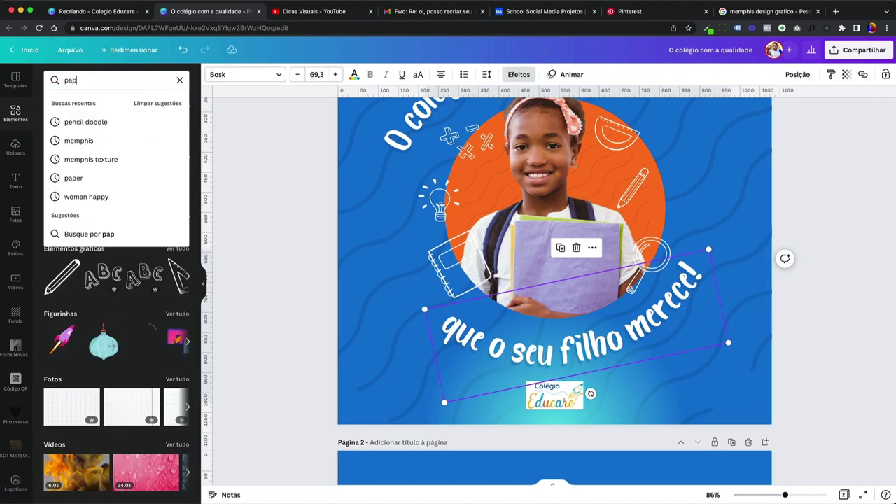
text(per)
key(BackSpace)
key(BackSpace)
text(er)
key(Return)
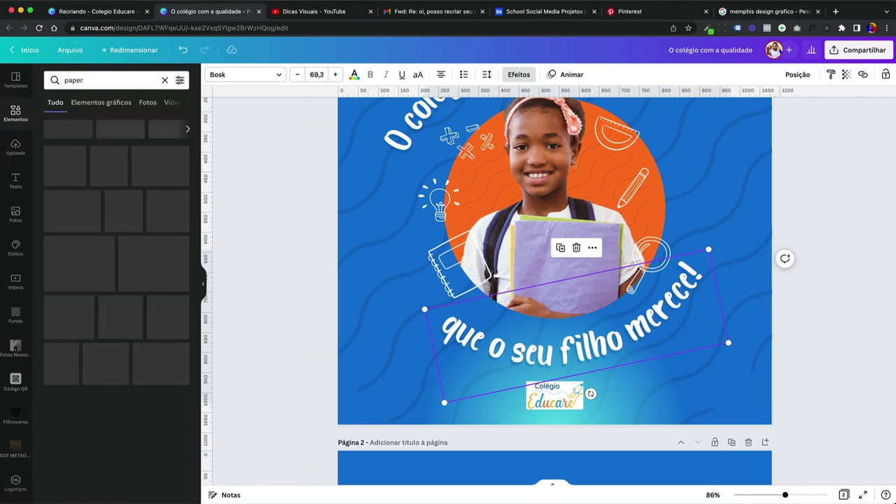
click(95, 105)
click(58, 103)
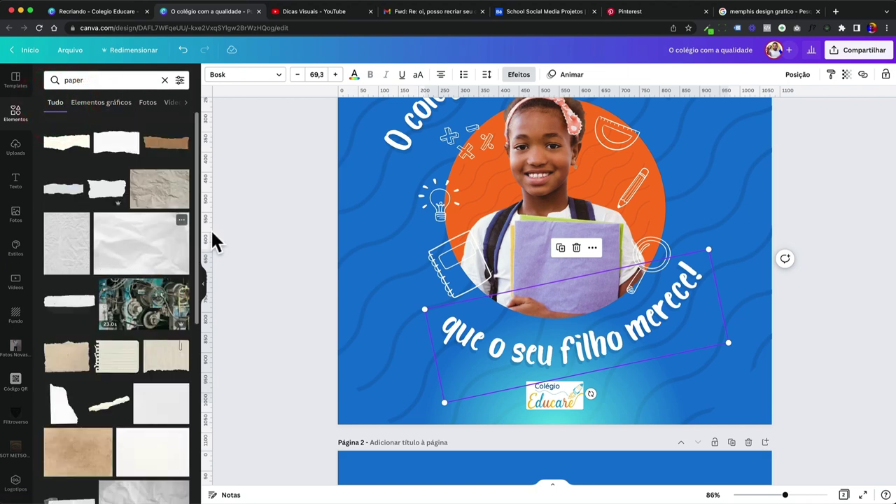
scroll(378, 288, up, 3)
scroll(402, 266, down, 3)
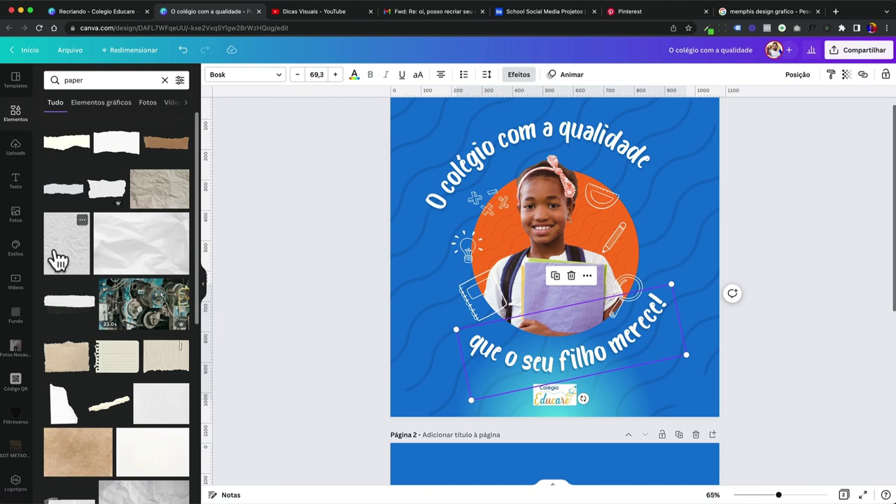
Nudge the top headline text slightly to the right.
click(511, 161)
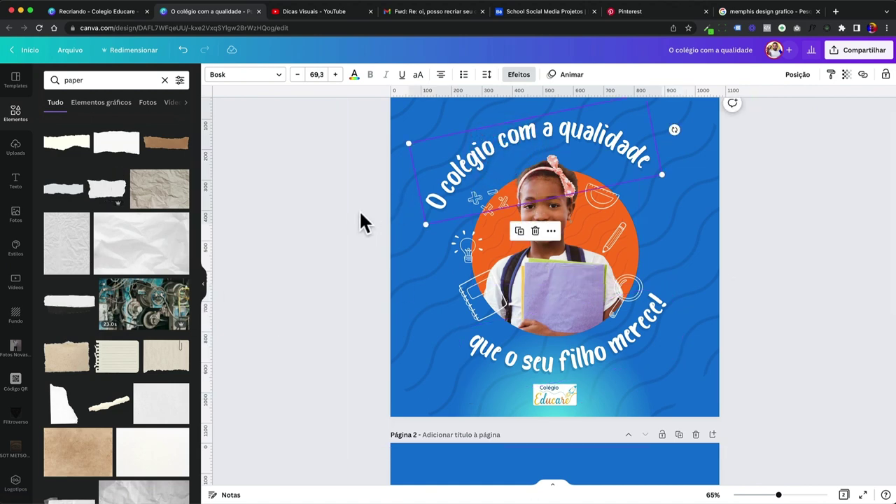
scroll(360, 220, up, 1)
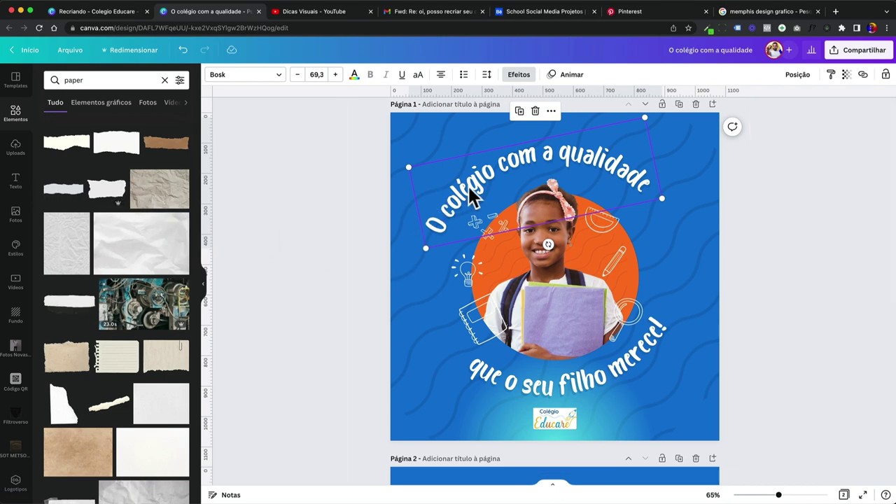
click(583, 371)
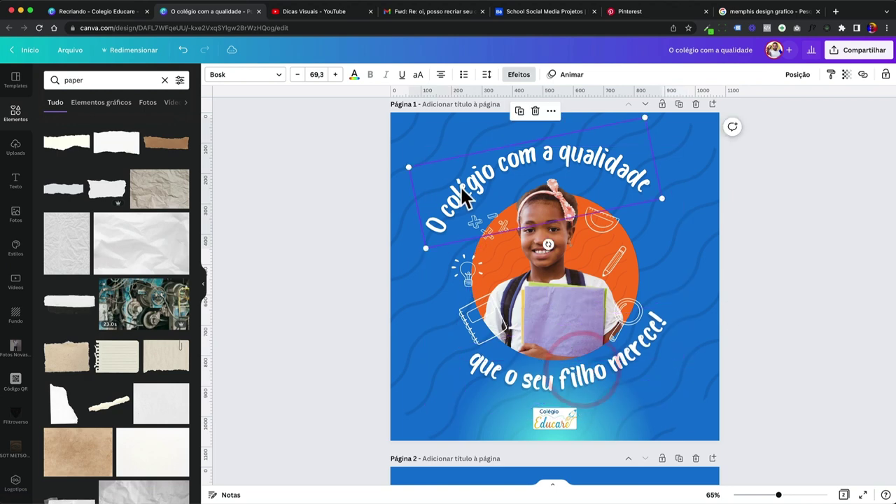
drag(460, 193, 464, 191)
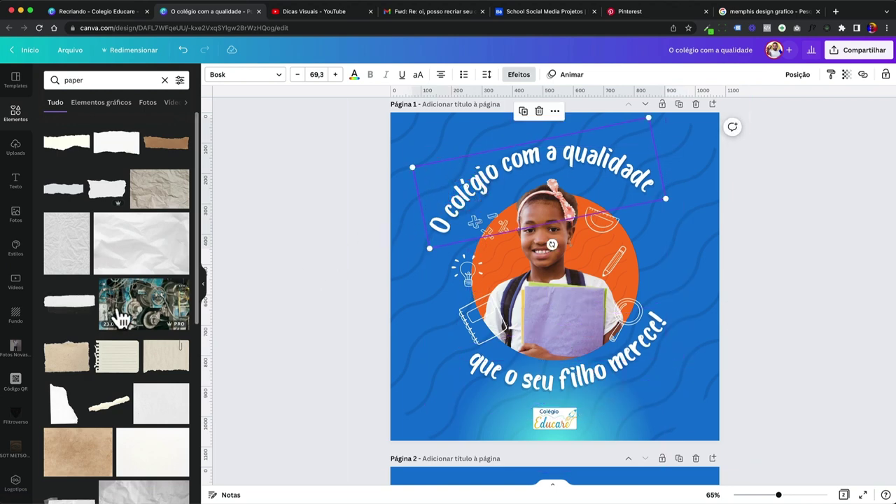
Add a lined-paper graphic from Elementos gráficos, moved to the page bottom and shrunk.
scroll(120, 316, down, 5)
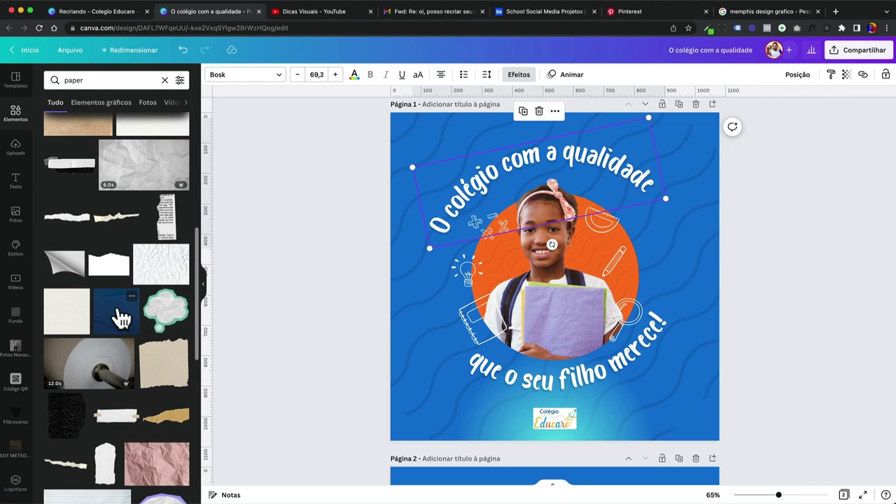
scroll(119, 315, down, 3)
scroll(119, 315, down, 2)
scroll(119, 315, down, 3)
scroll(122, 210, down, 3)
click(104, 105)
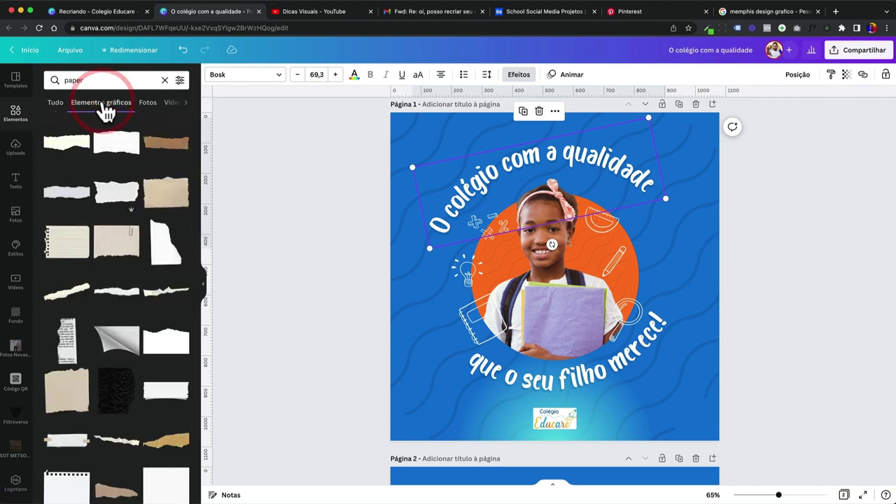
scroll(120, 236, down, 3)
scroll(120, 236, down, 2)
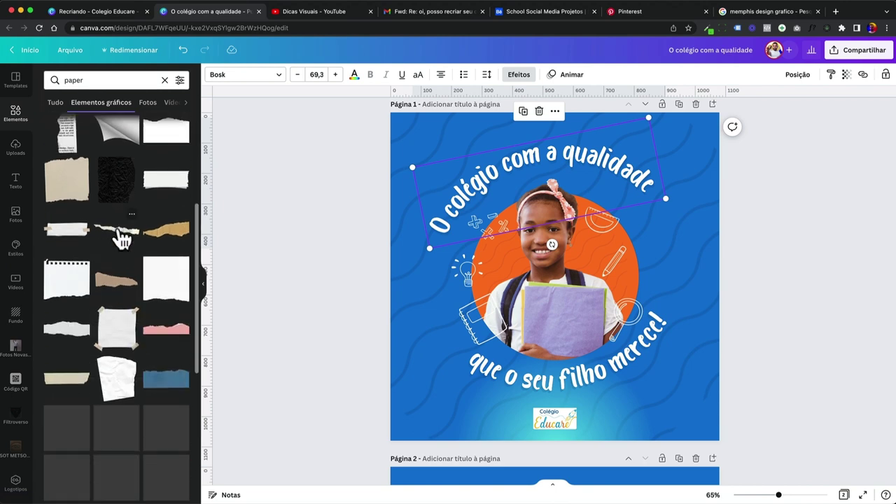
scroll(128, 277, down, 3)
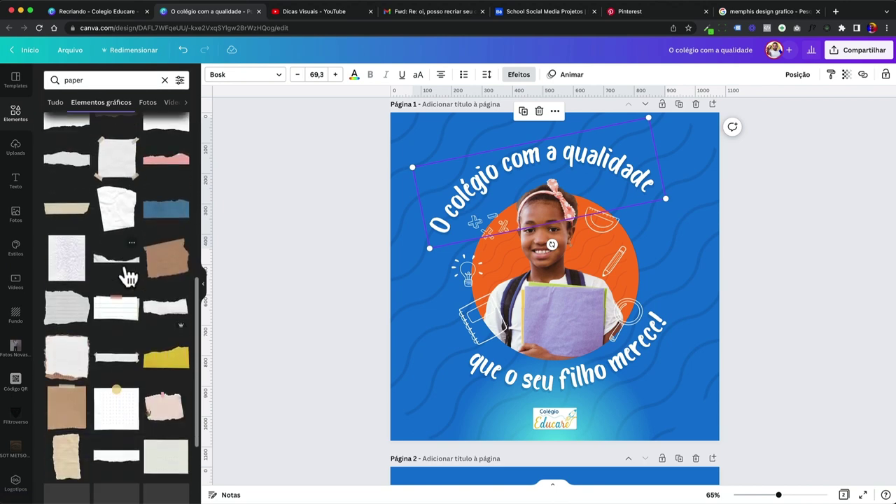
click(116, 308)
drag(545, 324, 553, 426)
drag(624, 386, 587, 400)
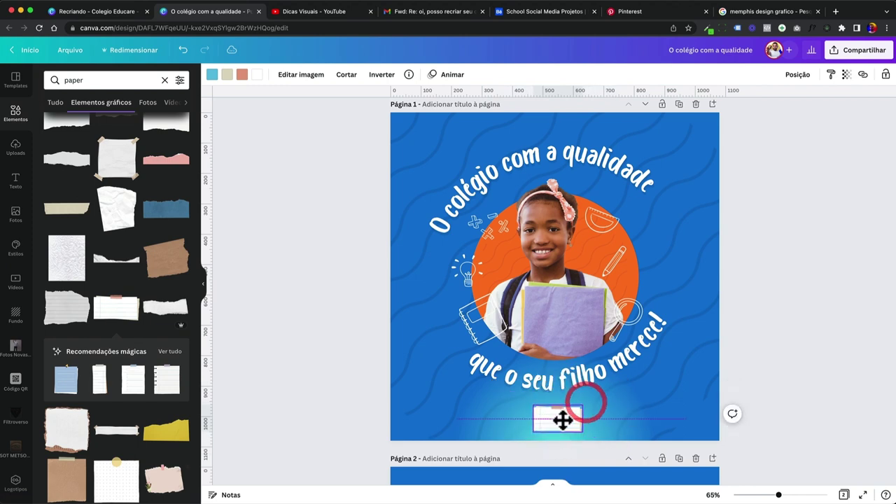
Paste the logo onto the paper note, nudge it up and enlarge it slightly.
scroll(561, 421, up, 2)
key(ctrl+v)
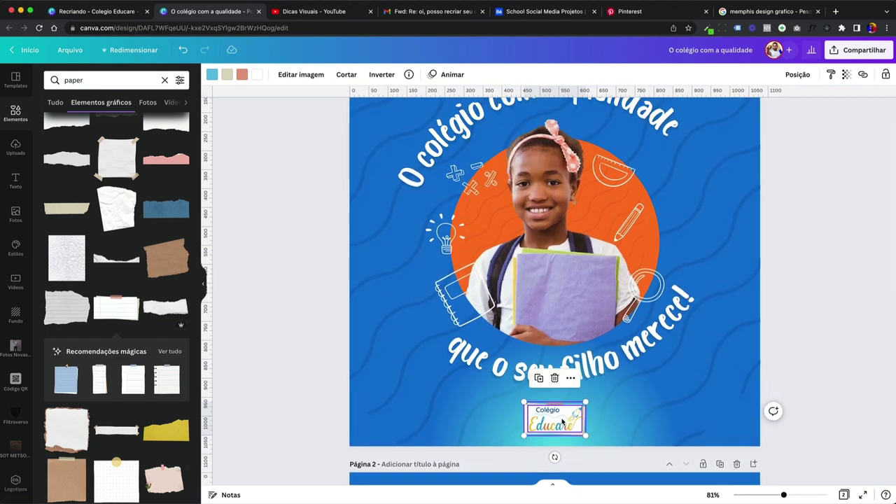
scroll(561, 422, up, 5)
click(617, 383)
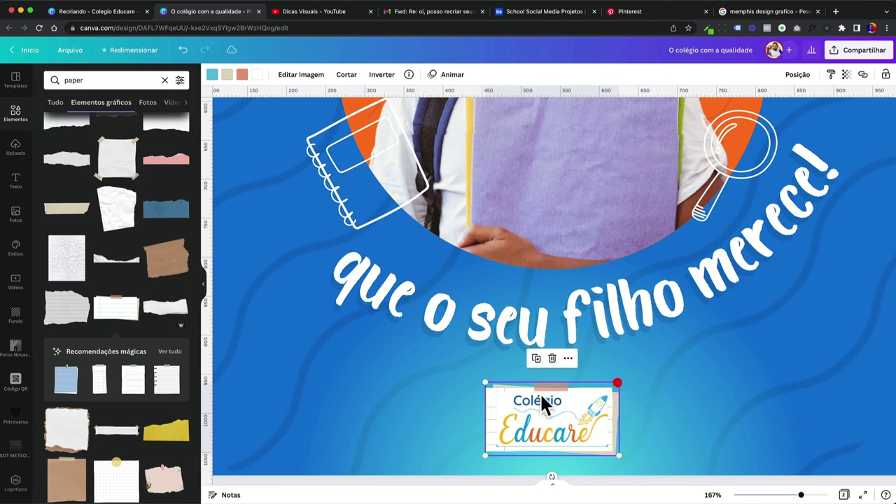
drag(493, 422, 490, 408)
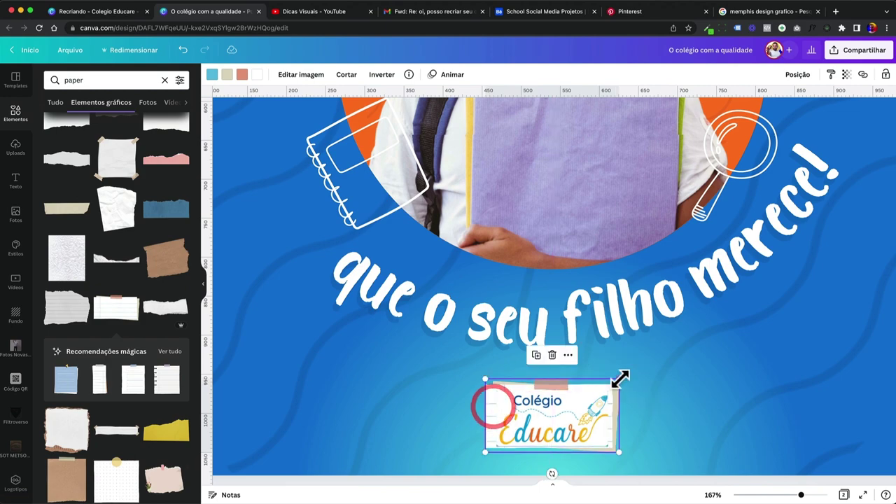
drag(620, 376, 624, 376)
scroll(598, 387, down, 5)
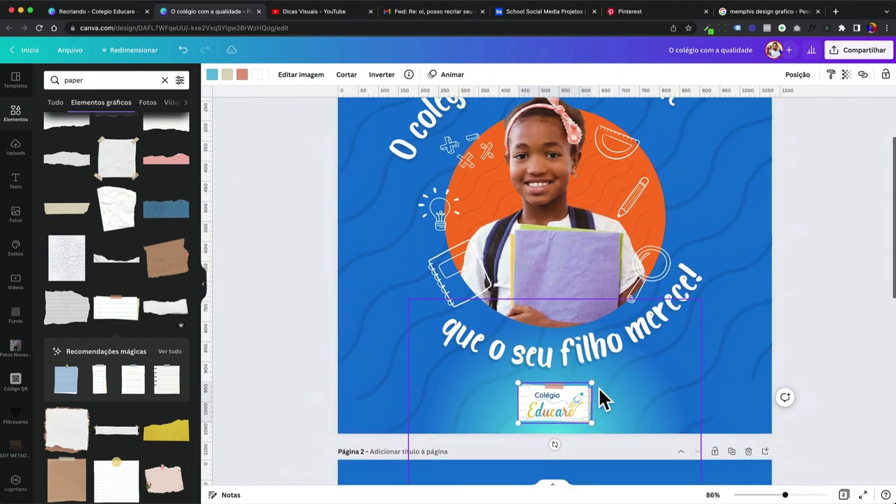
scroll(598, 387, down, 4)
click(368, 327)
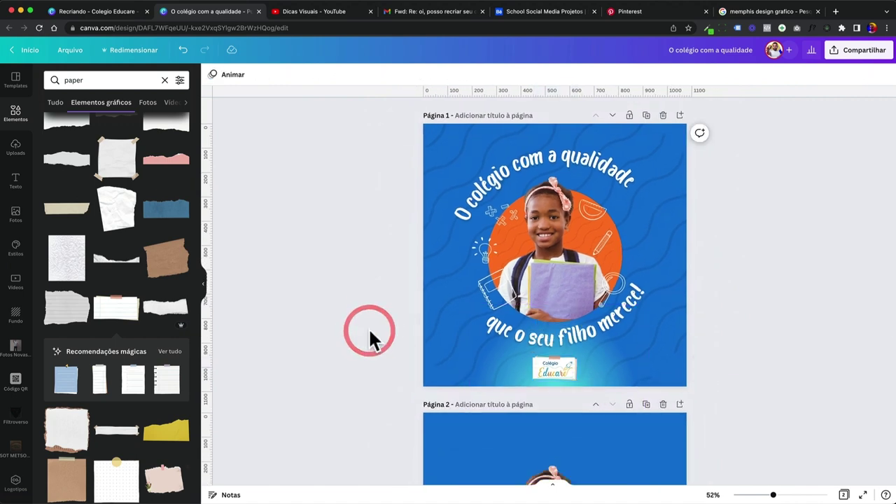
Switch to Gmail to view the reference image attachment.
scroll(394, 321, up, 3)
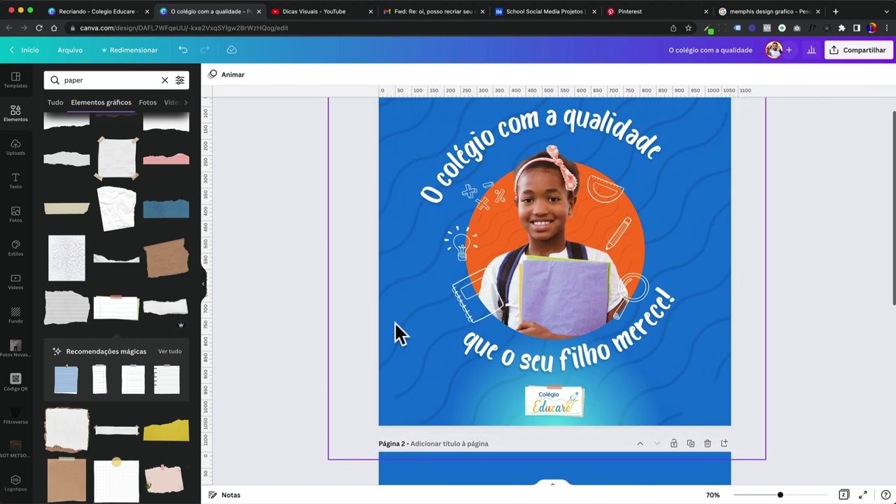
scroll(402, 327, down, 2)
click(402, 326)
click(409, 12)
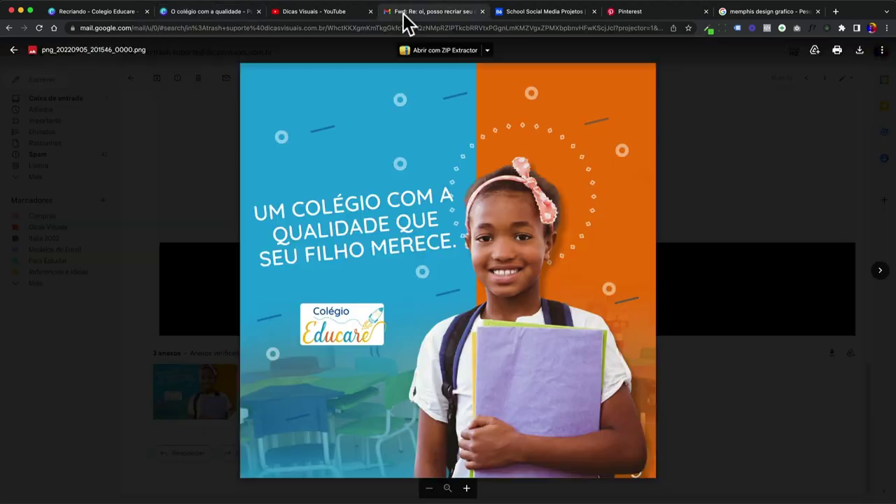
Preview the next reference image, VEM PRA EDUCARE, then return to the Canva design.
click(881, 272)
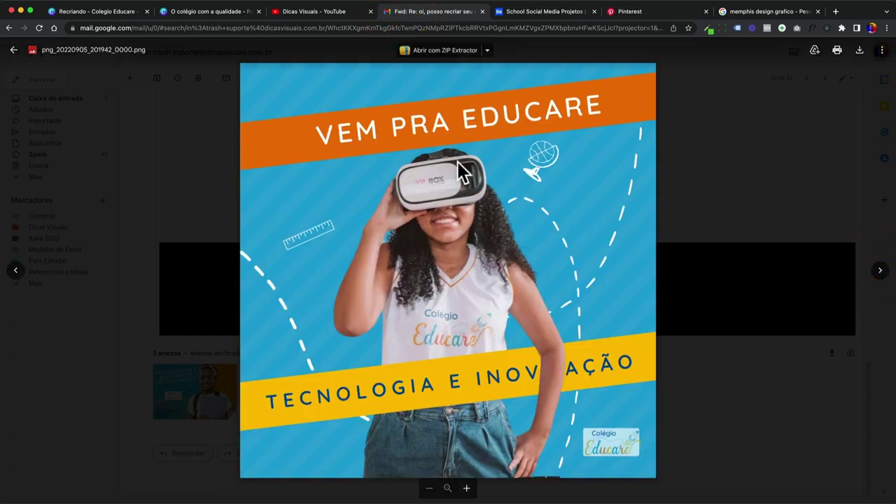
click(213, 11)
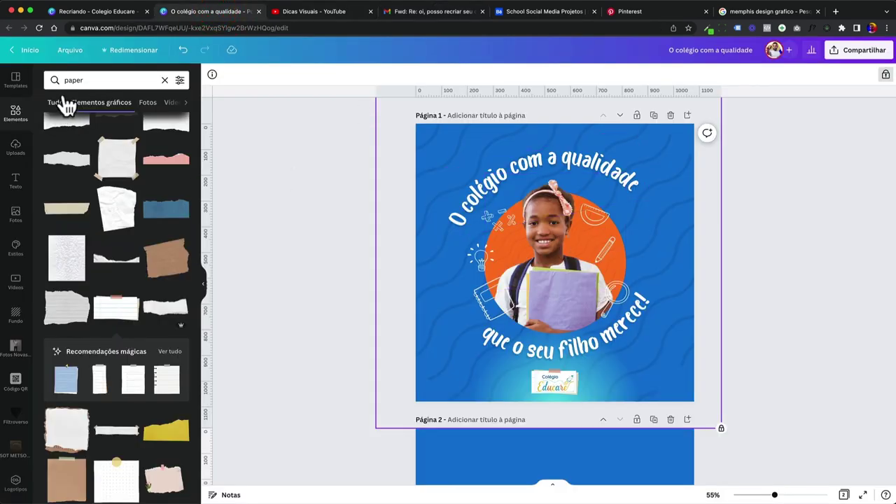
Search Elements for 'laptop doodle', then close the side panel.
text(lap)
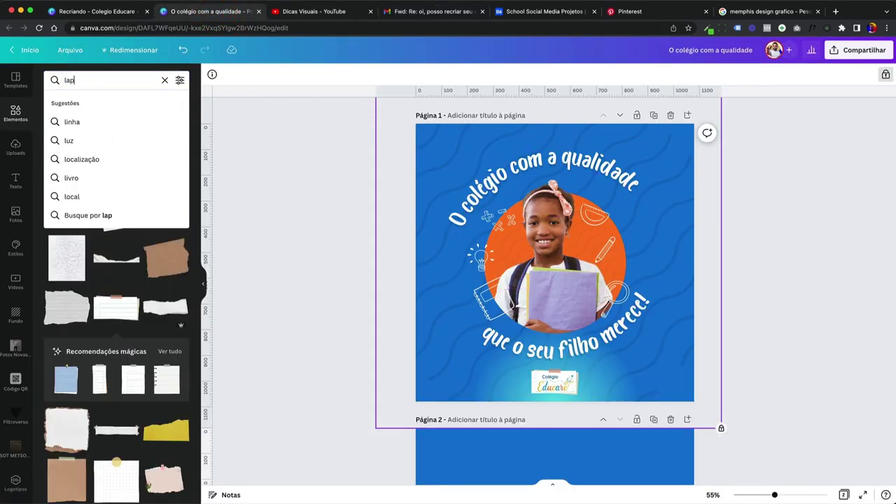
text(top doodle)
key(Return)
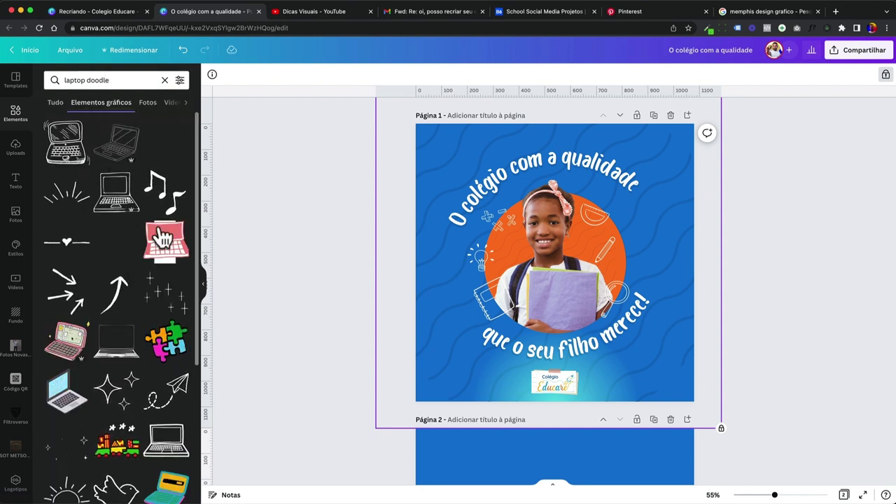
click(291, 199)
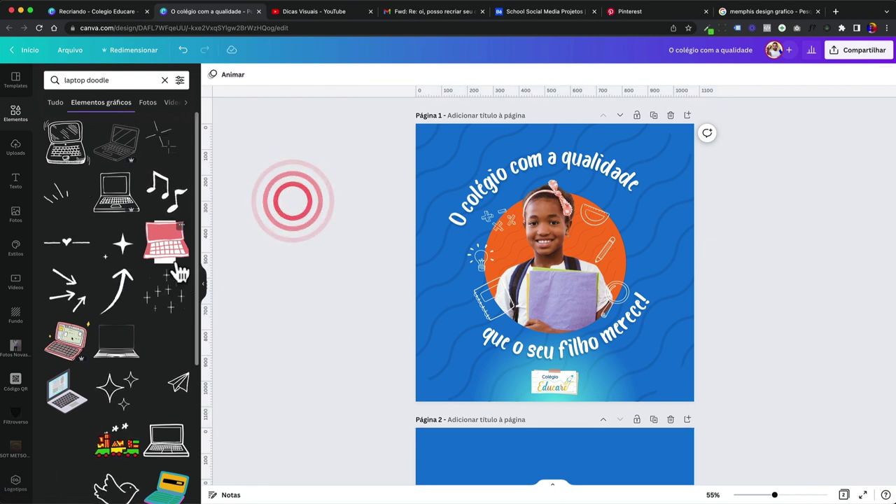
click(204, 284)
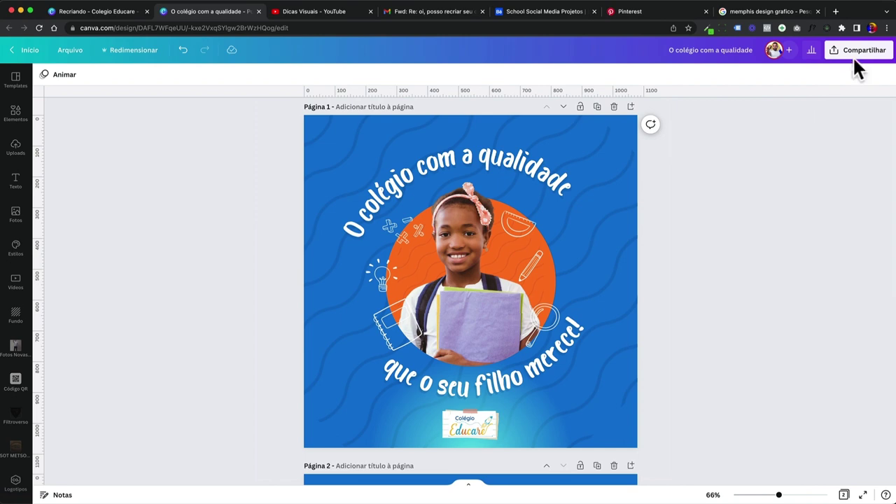
click(857, 57)
Download only Página 1 as a PNG, saved as colegio-tutorail.png.
click(740, 281)
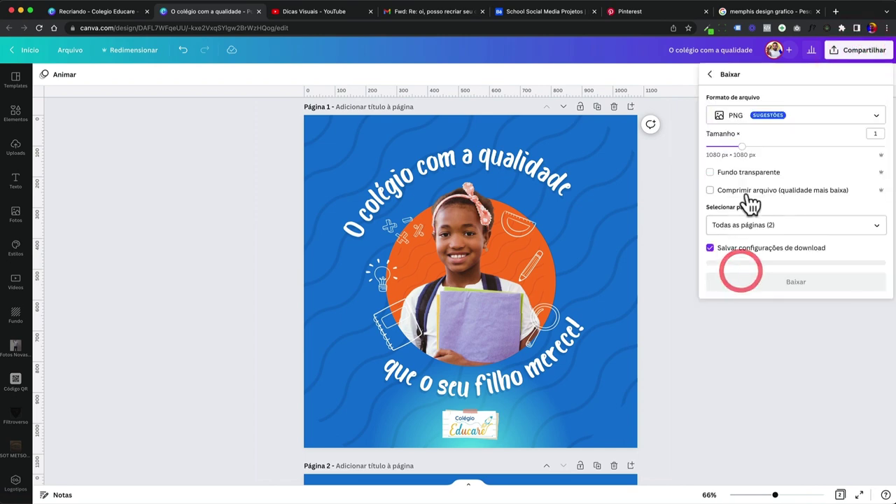
click(746, 225)
click(744, 254)
click(746, 278)
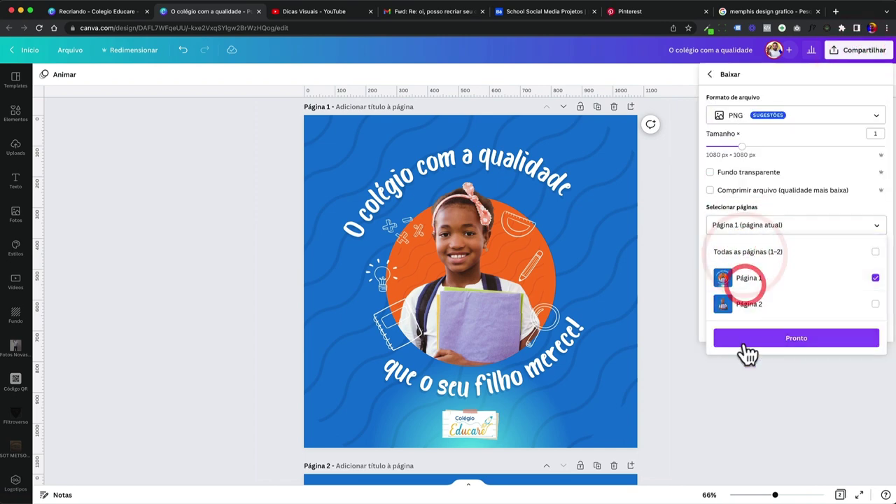
click(745, 338)
click(764, 282)
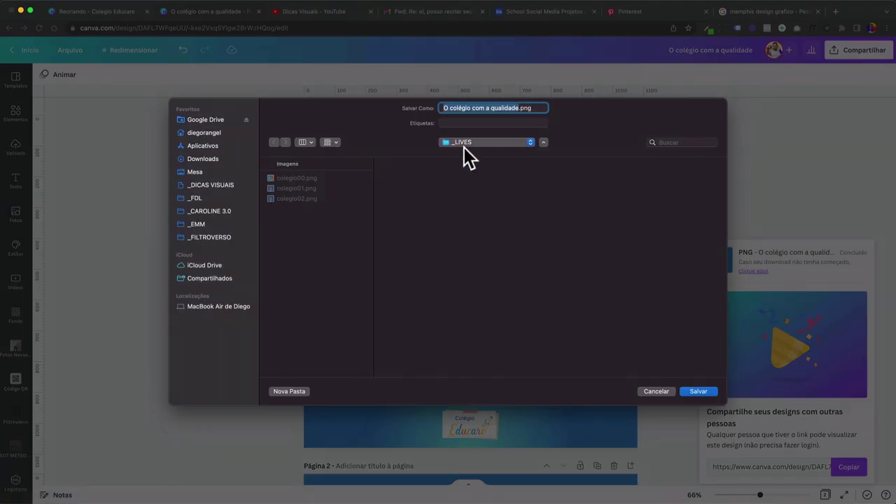
text(colegio)
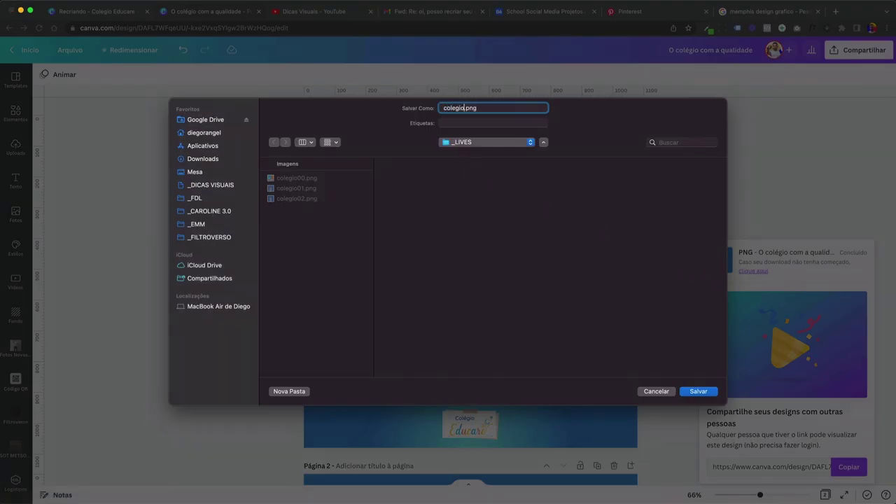
text(l)
key(Return)
click(160, 215)
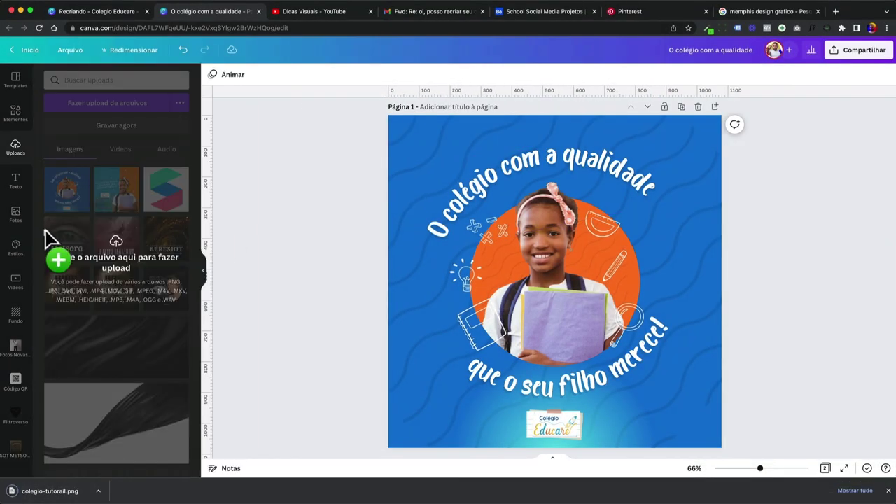
Upload the downloaded PNG and place it on a new blank page 2.
drag(70, 491, 44, 225)
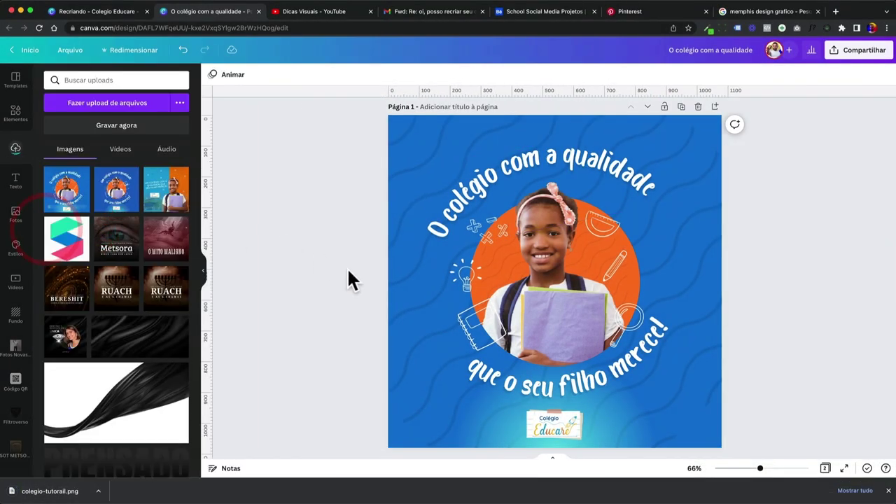
scroll(368, 276, down, 3)
scroll(368, 276, up, 3)
click(715, 109)
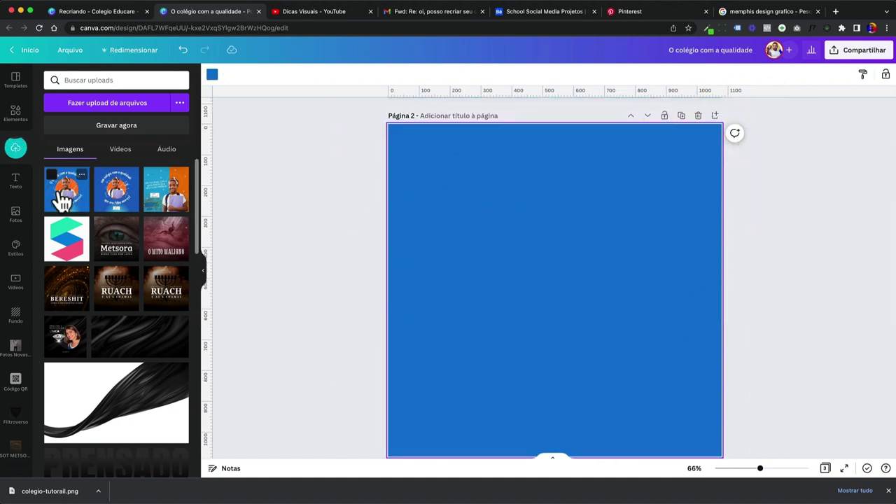
drag(65, 199, 402, 195)
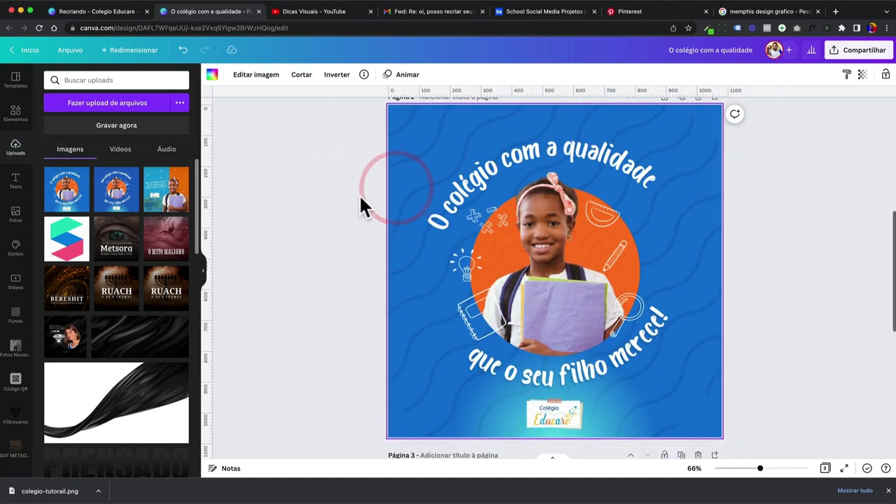
Show every Fotogênico filter in the image's Editar imagem panel.
click(255, 77)
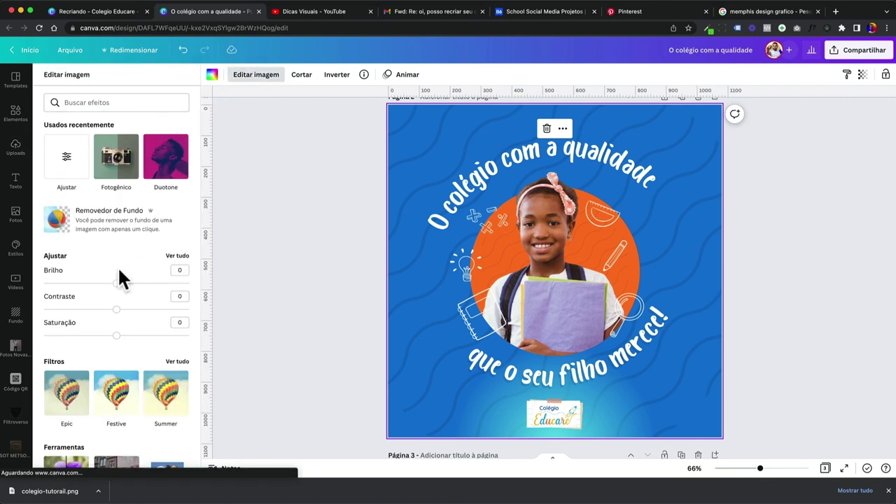
scroll(120, 280, down, 5)
scroll(109, 230, down, 3)
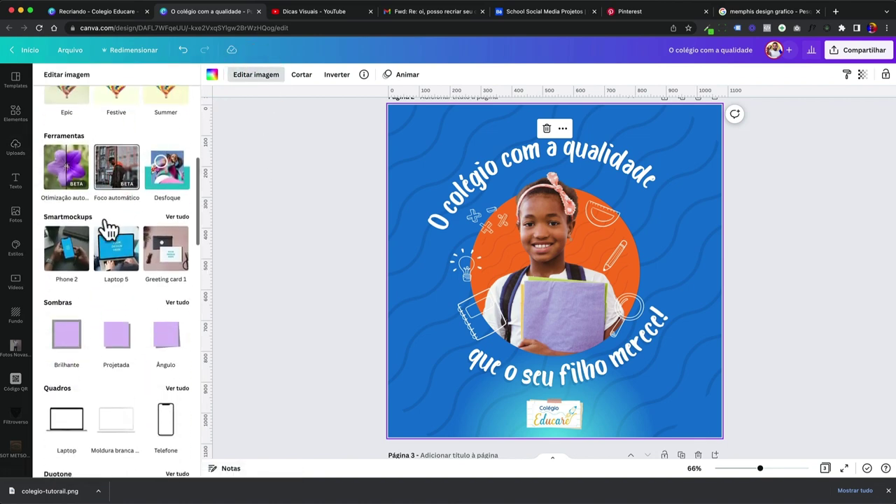
scroll(105, 226, up, 4)
scroll(129, 178, down, 3)
scroll(140, 180, down, 3)
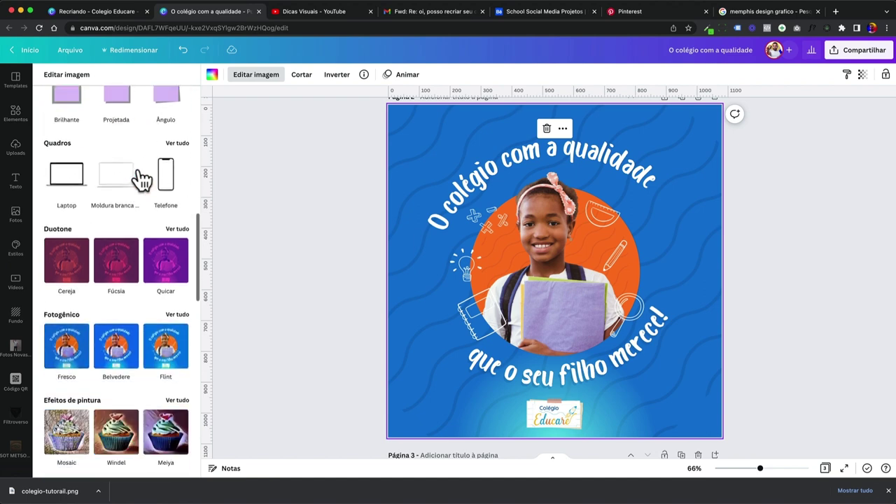
scroll(140, 180, down, 1)
click(176, 240)
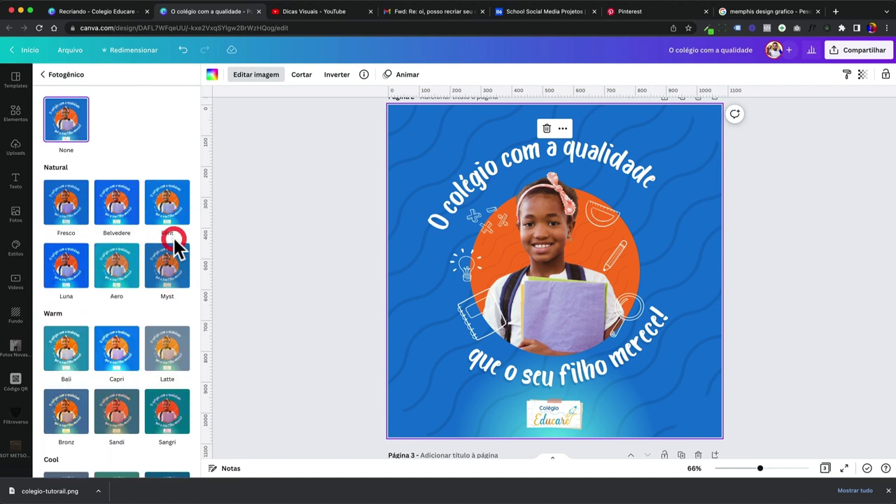
Preview the Belvedere, Flint, Aero, Luna, Capri, Polar, Rustiq, Chroma and Eldar filters.
click(114, 210)
click(165, 211)
scroll(145, 245, down, 1)
click(129, 231)
click(66, 228)
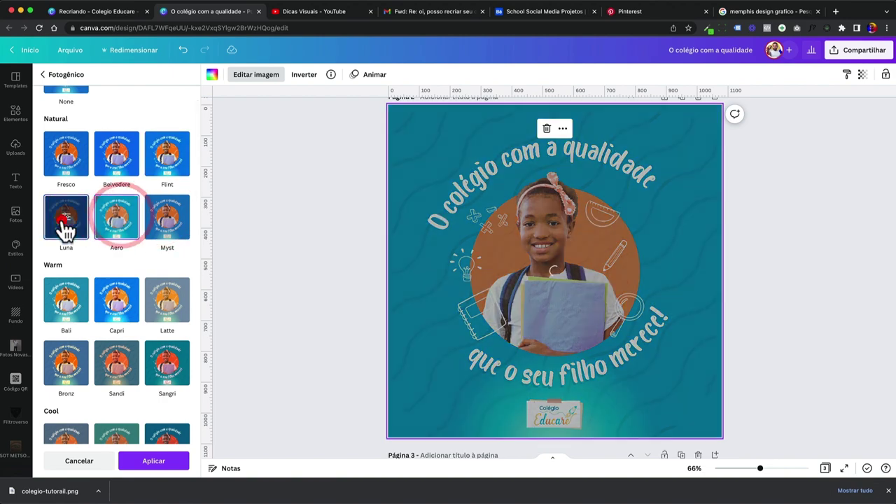
click(105, 304)
scroll(140, 312, down, 1)
scroll(140, 312, down, 3)
click(116, 259)
click(116, 318)
click(67, 329)
click(165, 342)
scroll(164, 341, down, 2)
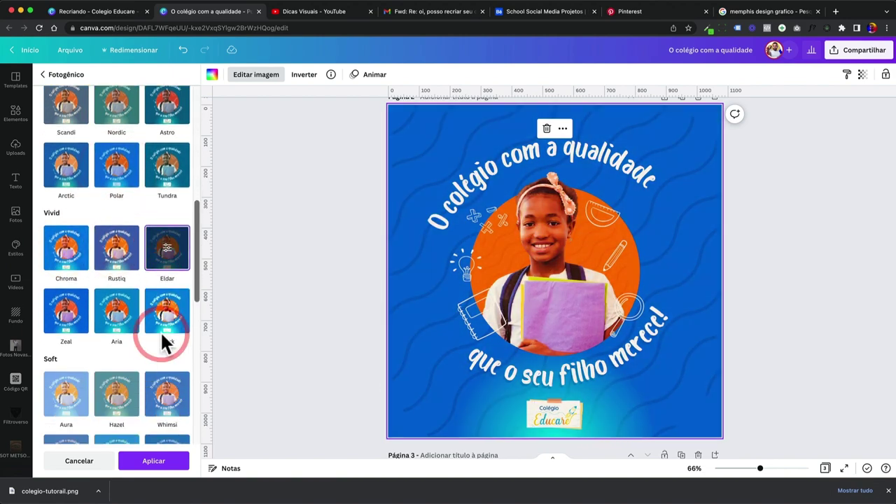
scroll(163, 374, down, 2)
scroll(162, 374, down, 1)
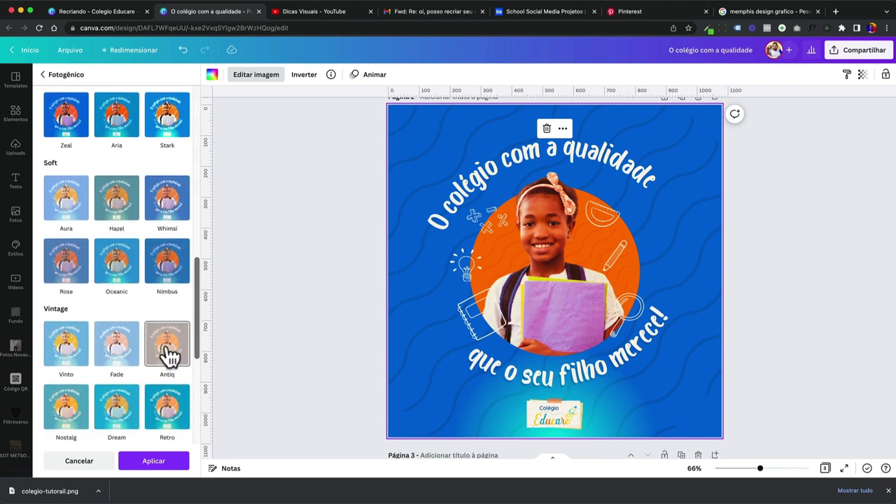
scroll(156, 315, down, 2)
scroll(155, 315, down, 2)
scroll(155, 315, up, 7)
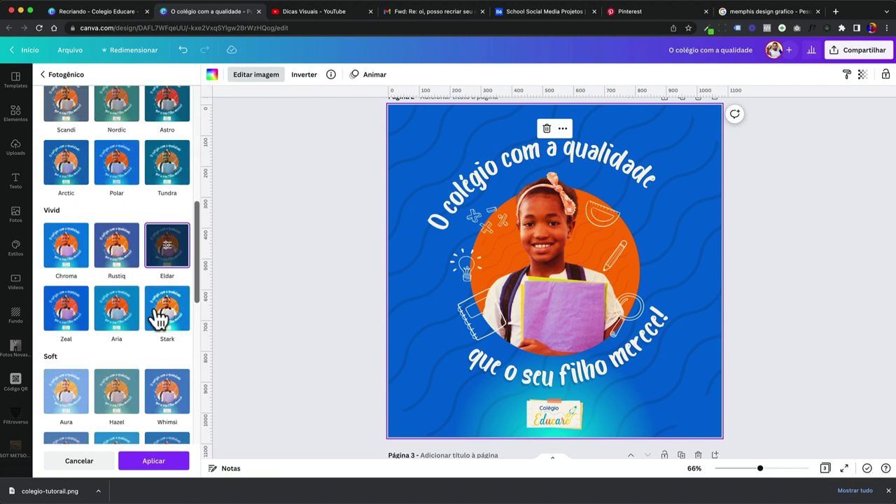
scroll(156, 315, up, 6)
Choose the Belvedere filter and lower its intensity to 0,6.
click(117, 209)
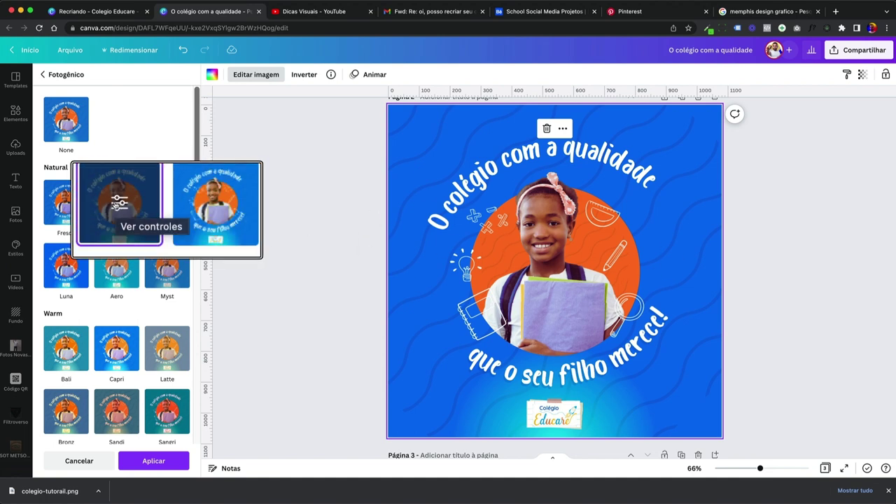
click(116, 205)
drag(190, 116, 173, 119)
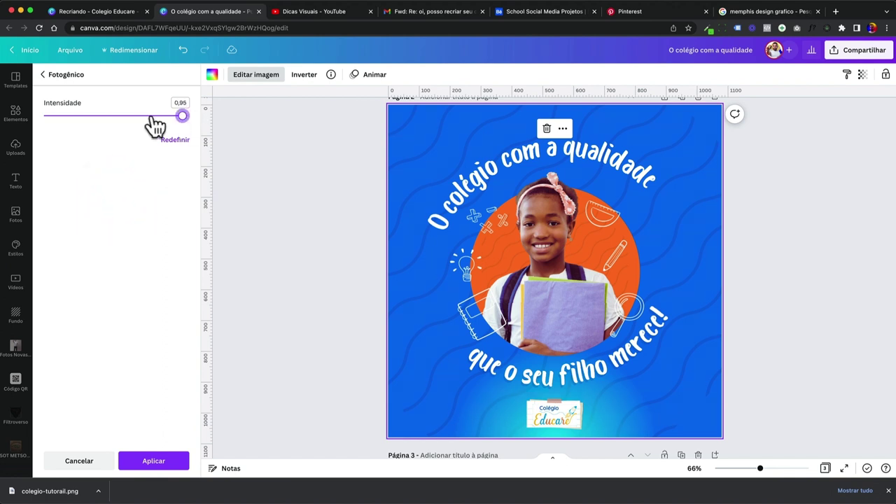
mouse_move(56, 123)
mouse_down()
mouse_move(173, 126)
mouse_move(30, 126)
mouse_up()
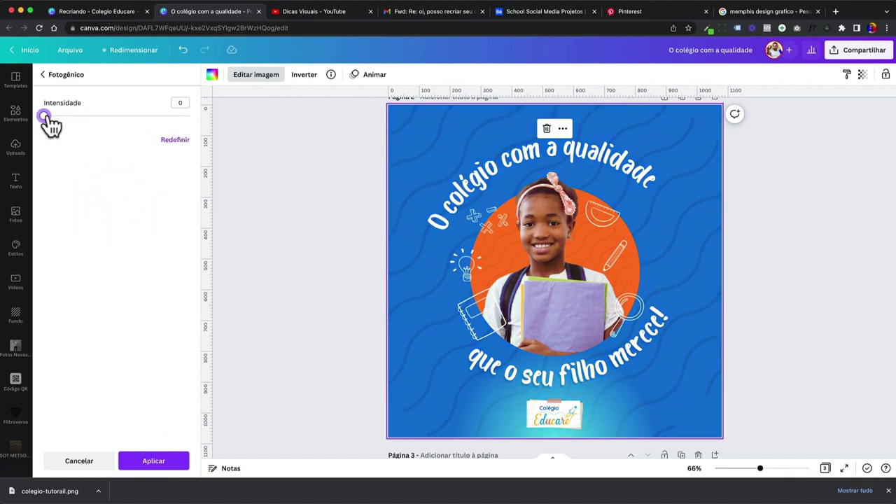
click(181, 103)
text(0)
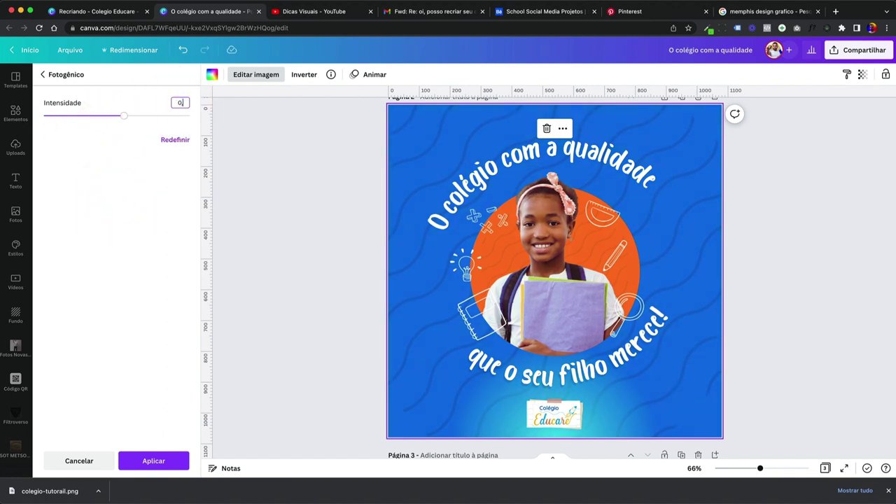
click(154, 184)
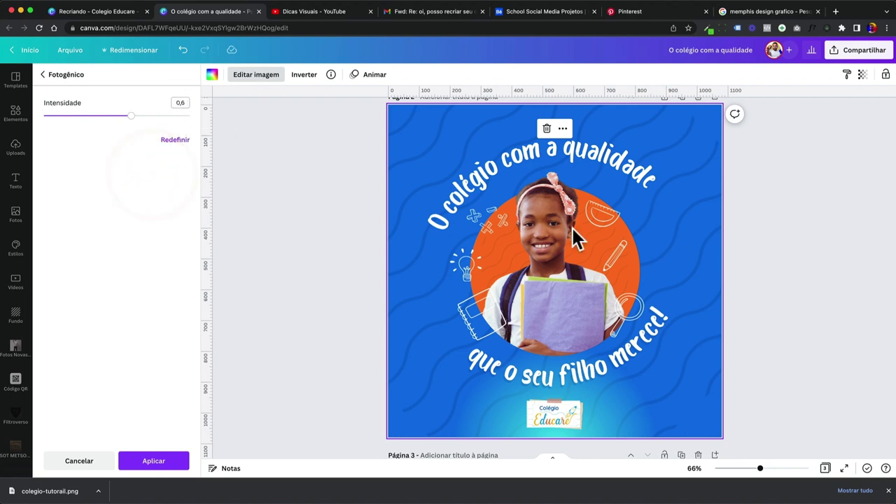
text(0,)
click(139, 462)
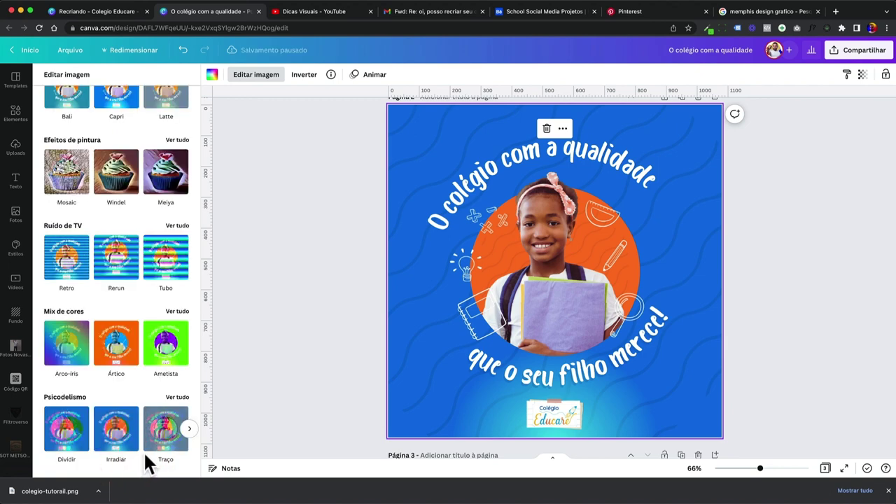
Apply the filter and show the full list of Ajustar sliders.
click(888, 490)
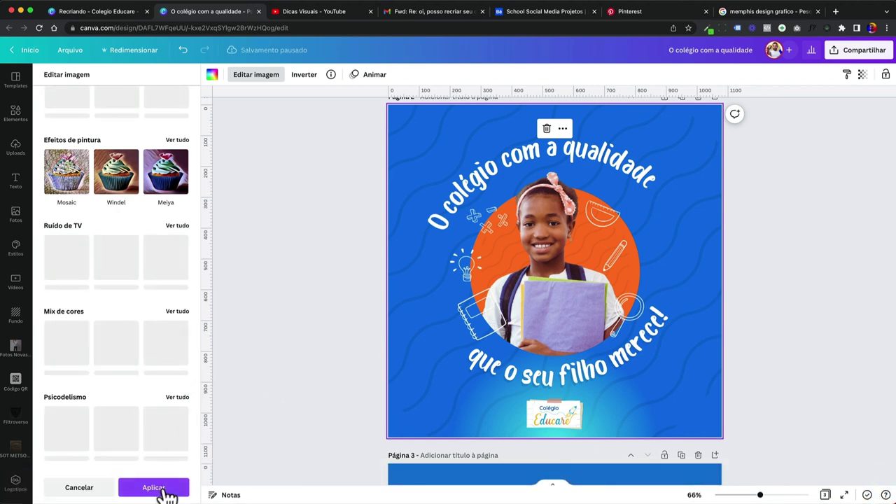
click(166, 491)
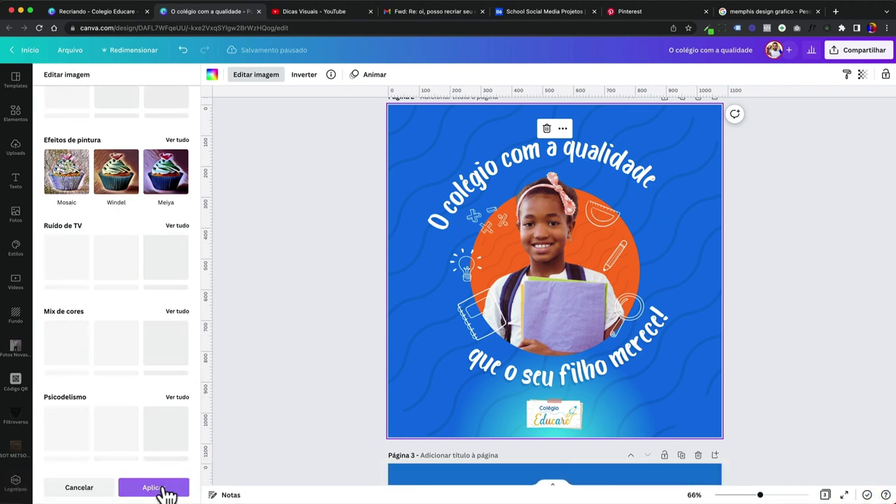
scroll(159, 336, up, 1)
scroll(157, 350, up, 5)
scroll(156, 371, up, 3)
scroll(142, 383, up, 3)
click(184, 199)
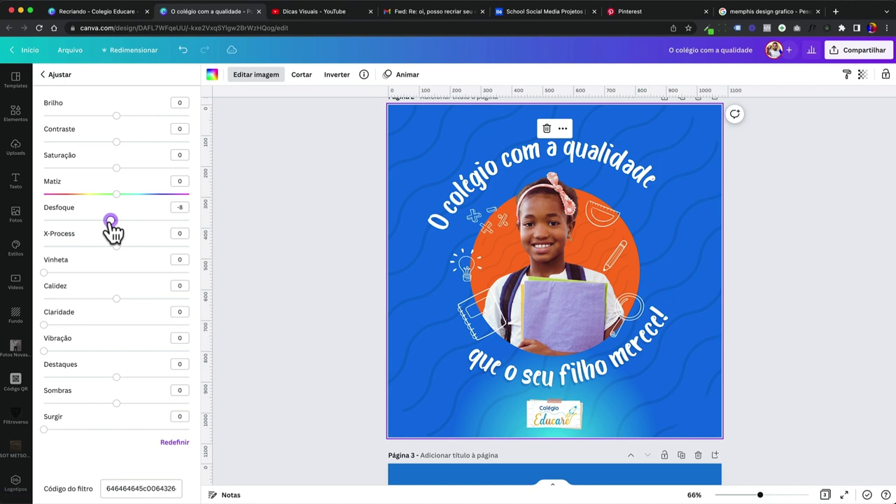
Set Desfoque to -10 and Vinheta to 30, then deselect the image.
click(181, 204)
mouse_move(114, 222)
mouse_down()
mouse_move(143, 221)
mouse_move(35, 230)
mouse_move(111, 228)
mouse_up()
click(179, 207)
mouse_move(59, 274)
mouse_down()
mouse_move(217, 258)
mouse_move(91, 279)
mouse_up()
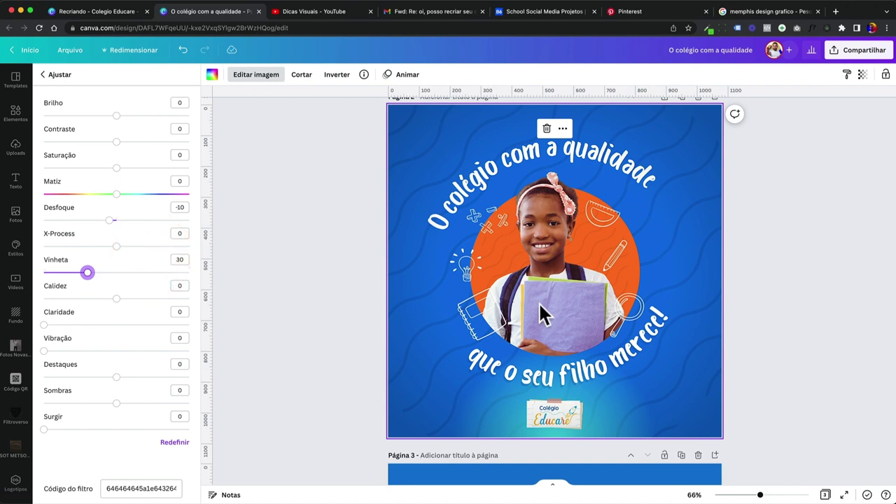
mouse_move(90, 279)
mouse_down()
mouse_move(60, 280)
mouse_move(82, 278)
mouse_up()
click(178, 259)
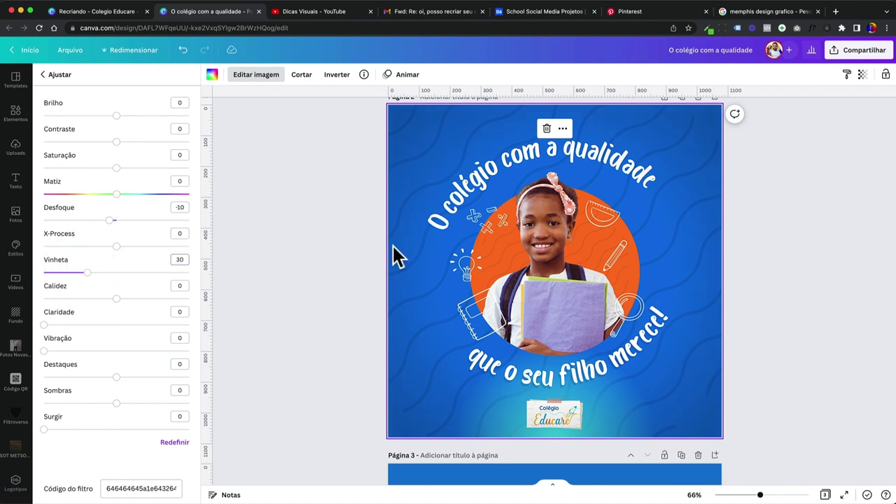
click(238, 210)
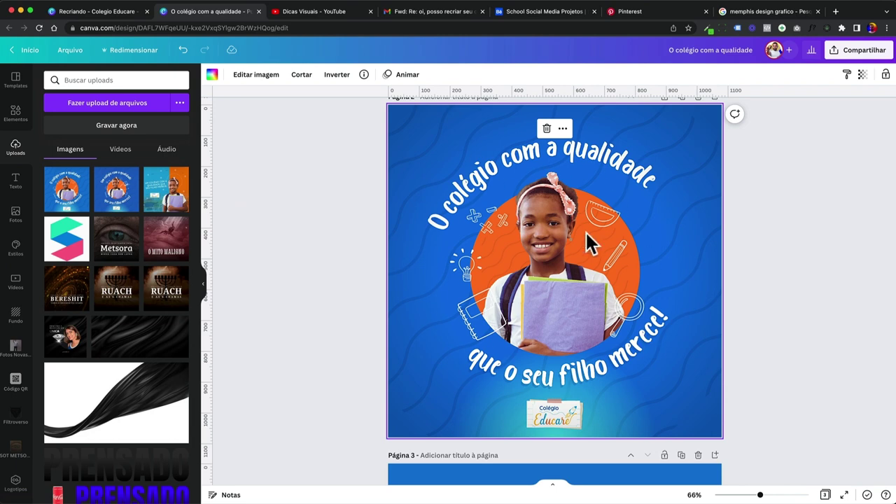
click(203, 287)
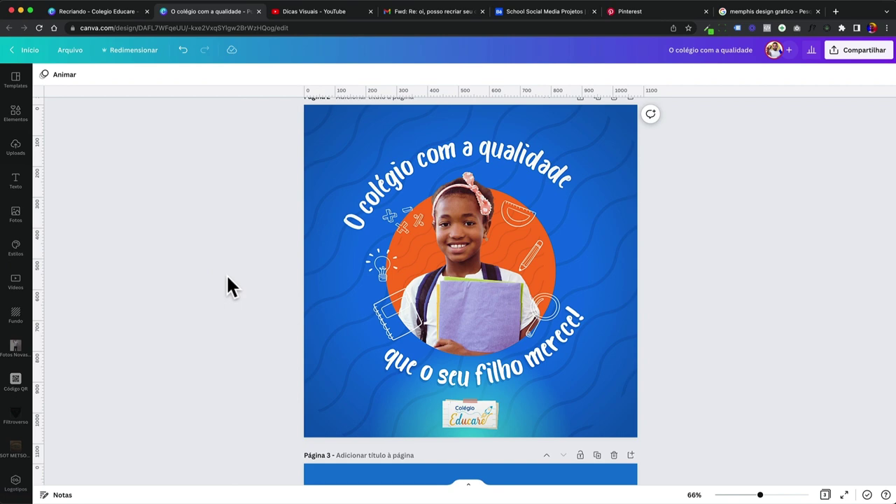
Glance at the Behance and Pinterest reference tabs, then return to the design.
scroll(228, 277, up, 1)
click(546, 13)
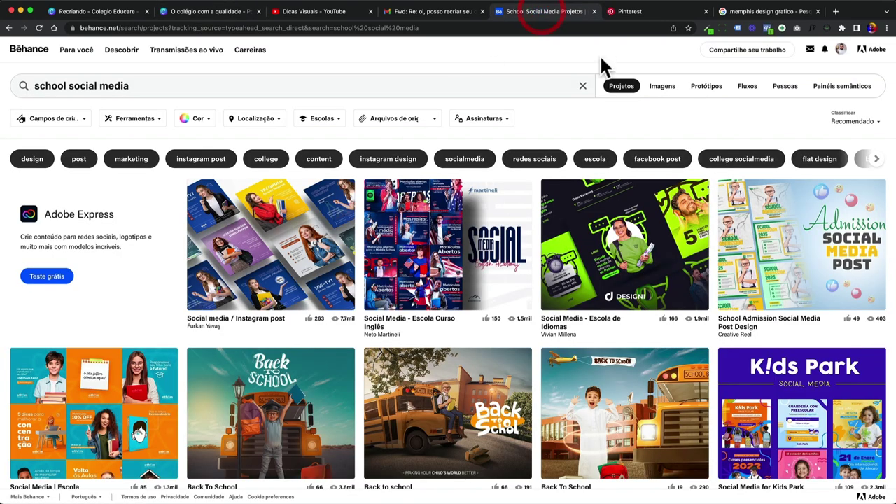
click(634, 13)
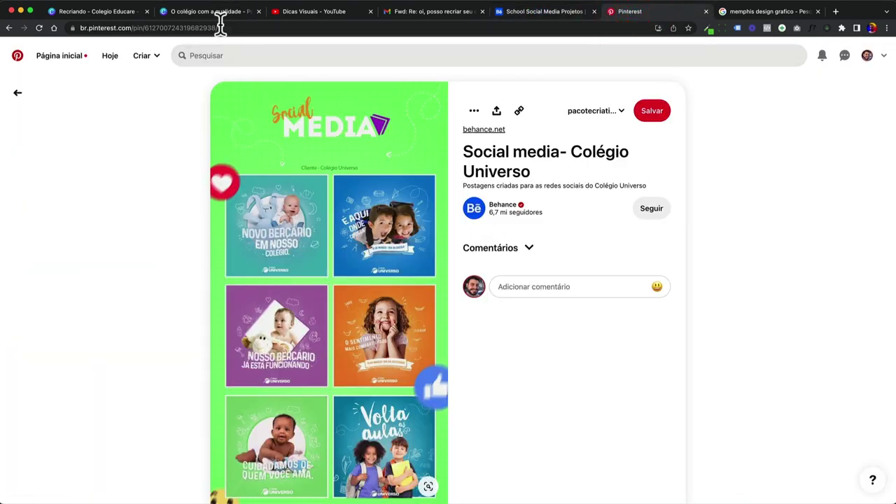
click(168, 13)
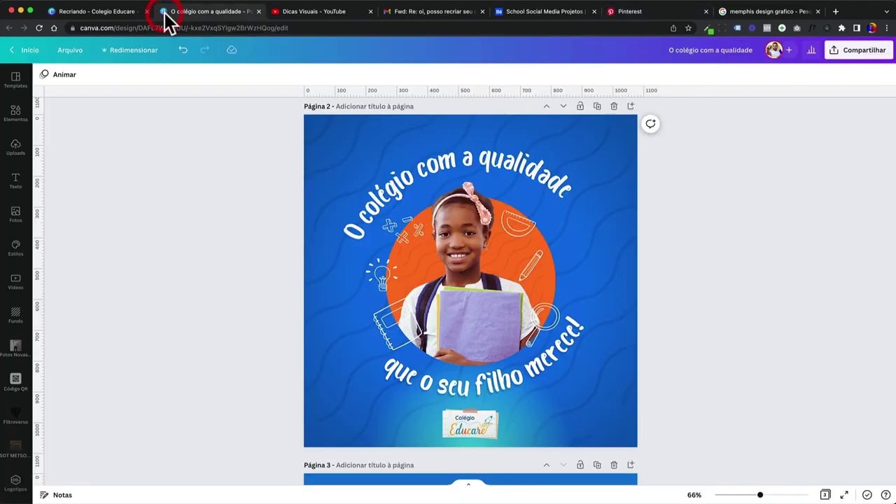
click(135, 14)
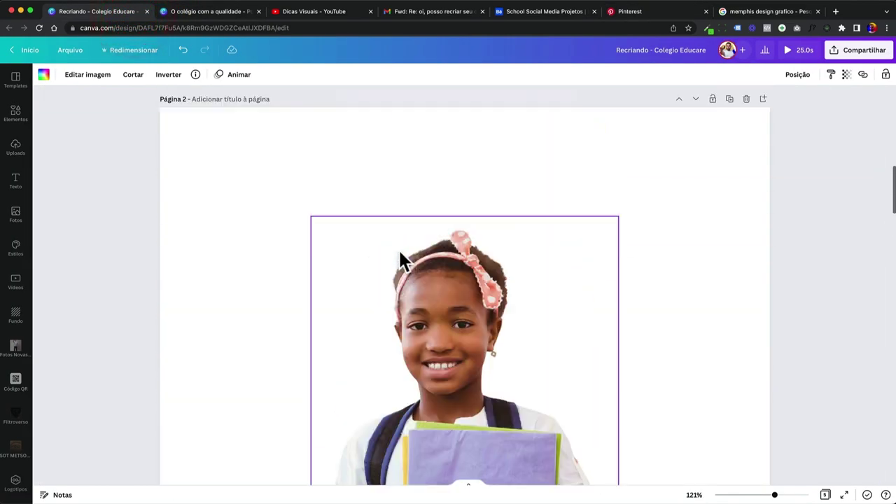
ctrl+scroll(400, 254, down, 5)
ctrl+scroll(400, 253, up, 2)
scroll(400, 254, down, 10)
scroll(399, 250, down, 1)
scroll(399, 251, down, 3)
scroll(311, 252, down, 4)
scroll(311, 252, up, 2)
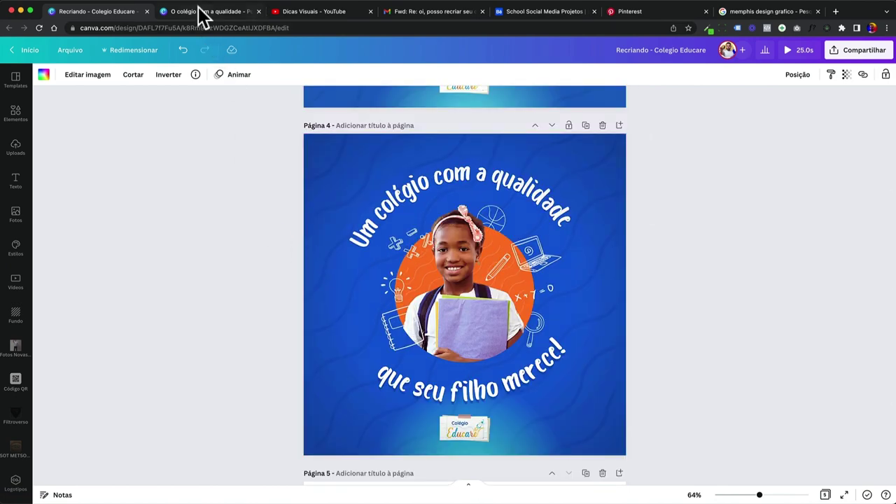
click(201, 12)
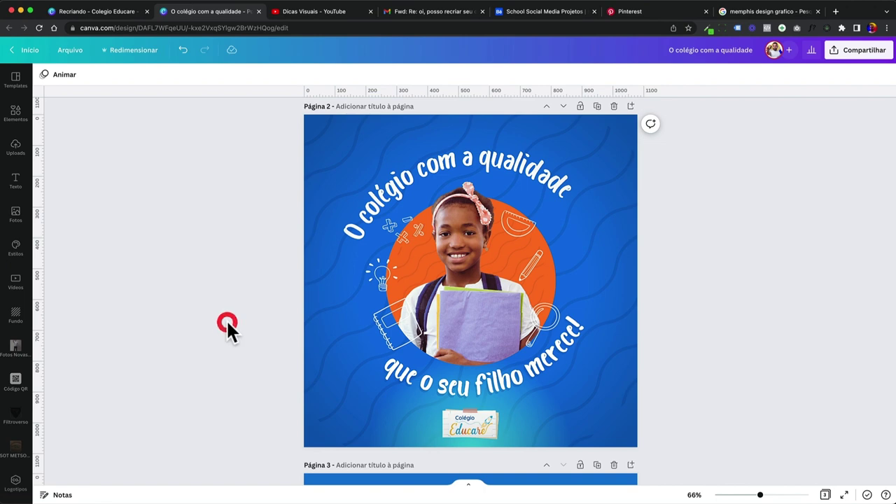